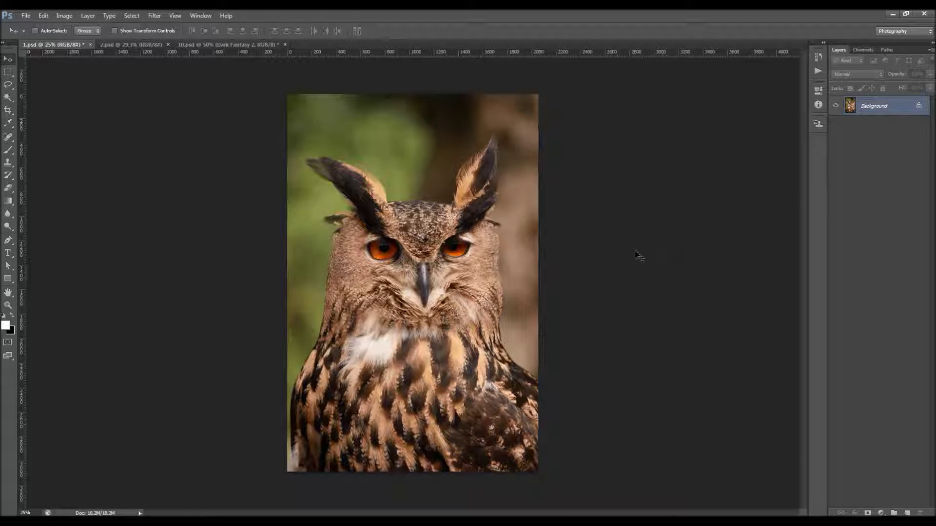
Show the finished dark owl in 2.psd fitted to the window, then minimize Photoshop
{"action": "left_click", "coordinate": [124, 45]}
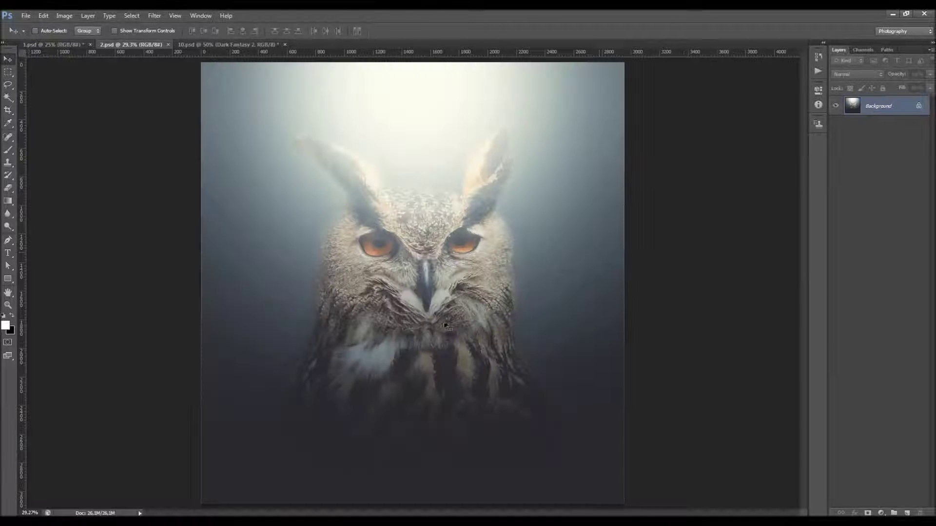
{"action": "key", "text": "ctrl+minus"}
{"action": "key", "text": "ctrl+0"}
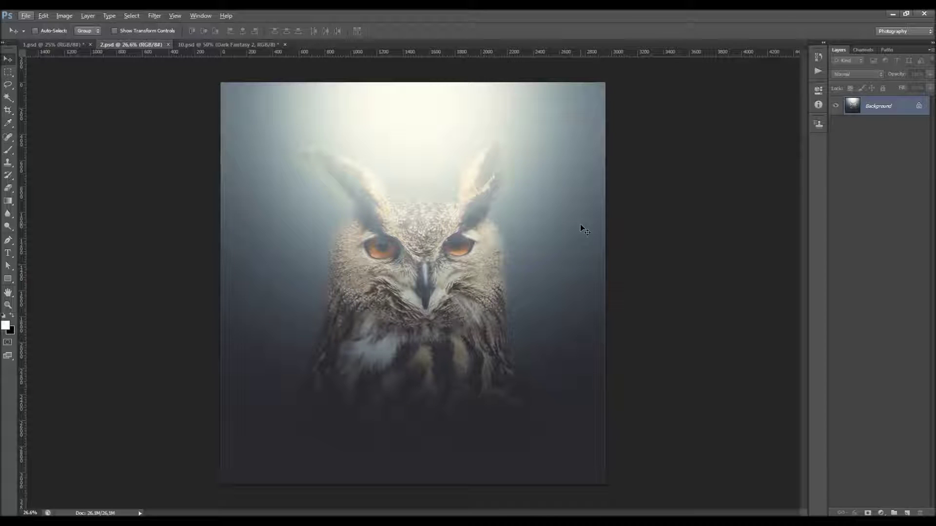
{"action": "left_click", "coordinate": [892, 14]}
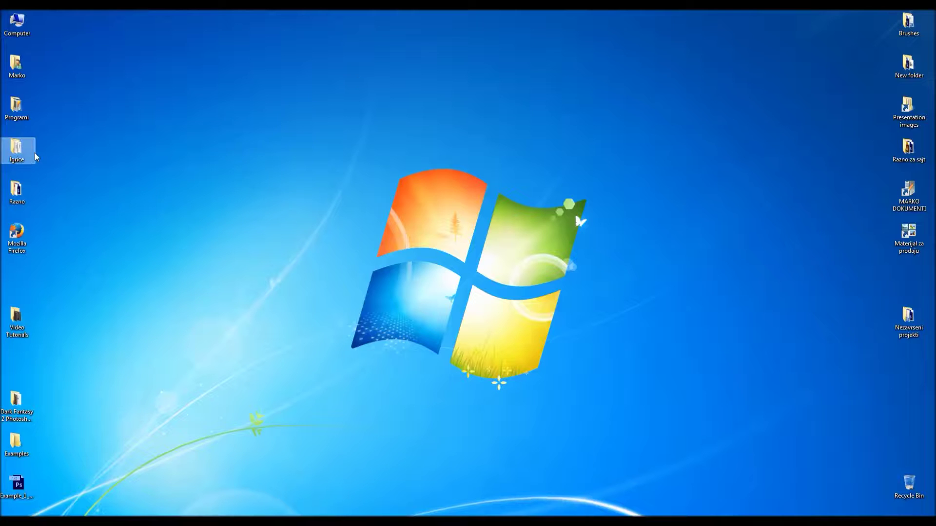
Open the Examples folder and step through pictures 1a to 6a in Picture Manager
{"action": "double_click", "coordinate": [20, 443]}
{"action": "double_click", "coordinate": [366, 177]}
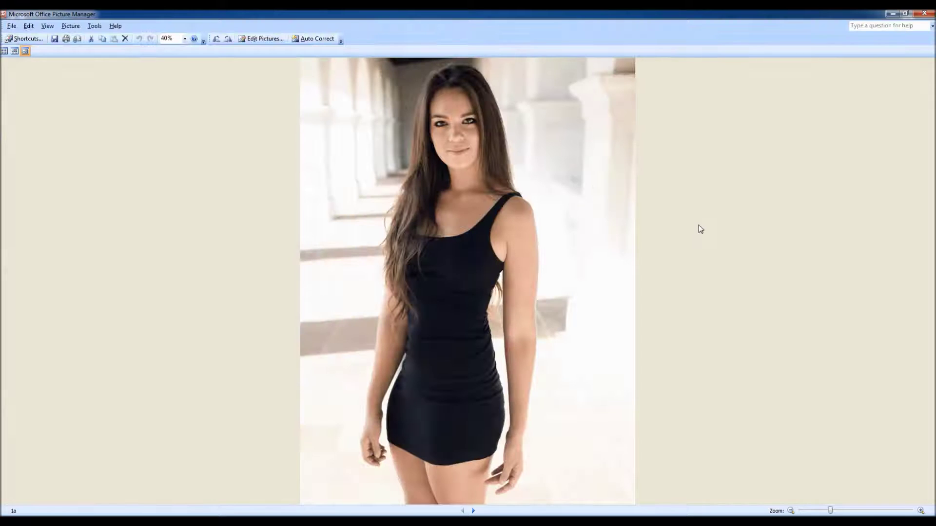
{"action": "key", "text": "Right"}
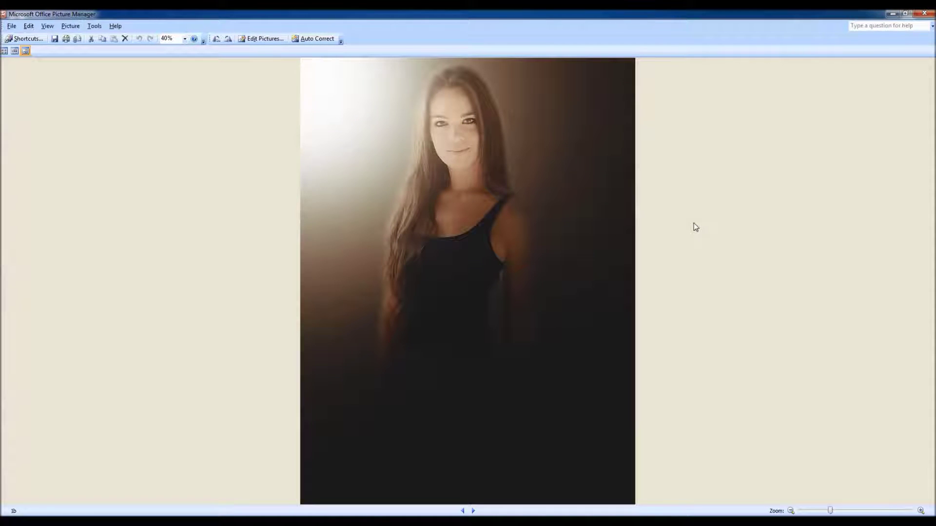
{"action": "key", "text": "Right"}
{"action": "key", "text": "Right"}
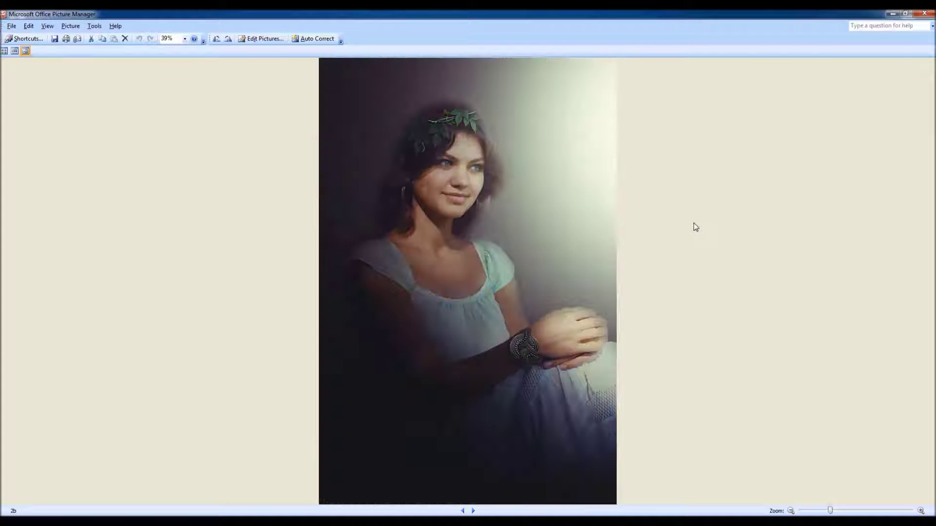
{"action": "key", "text": "Right"}
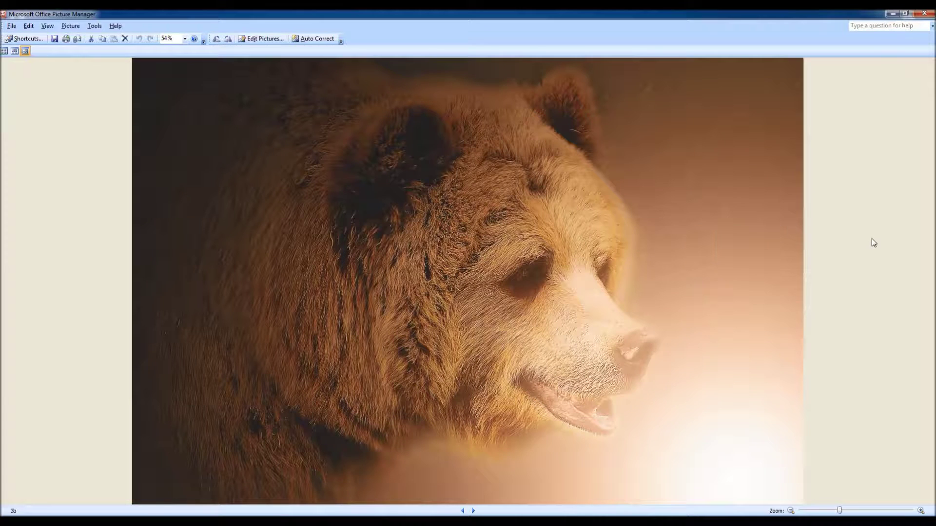
{"action": "key", "text": "Right"}
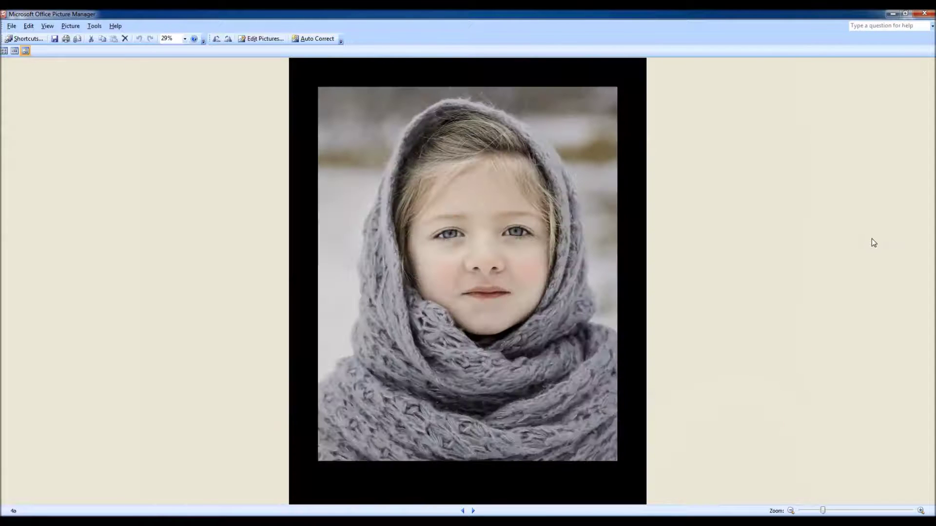
{"action": "key", "text": "Right"}
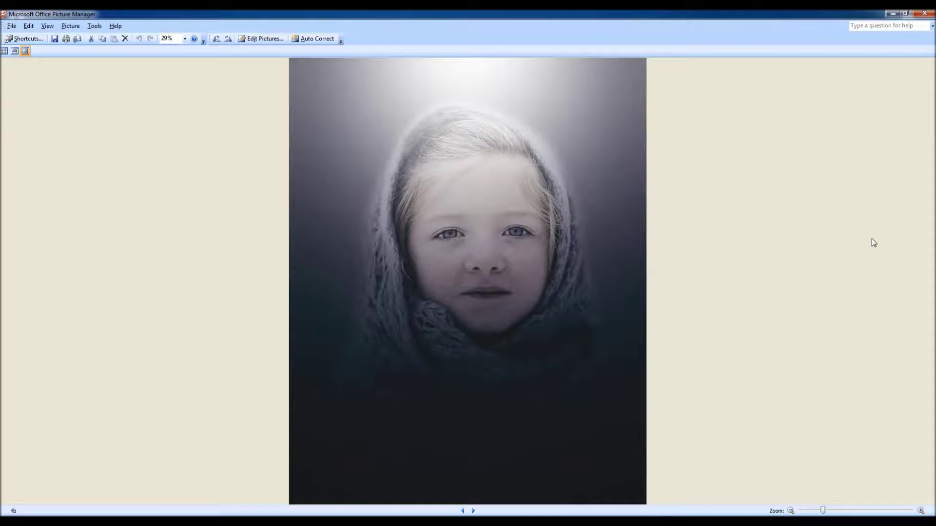
{"action": "key", "text": "Right"}
{"action": "key", "text": "Right"}
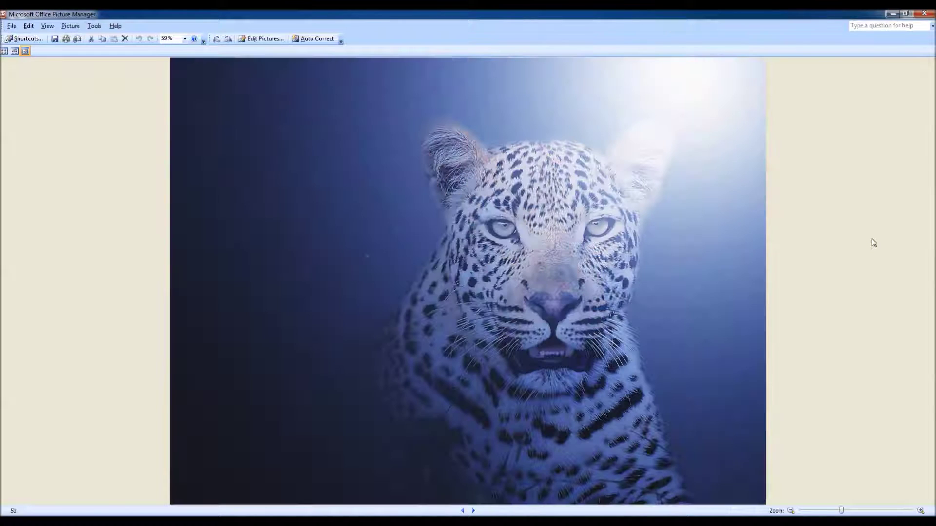
{"action": "key", "text": "Right"}
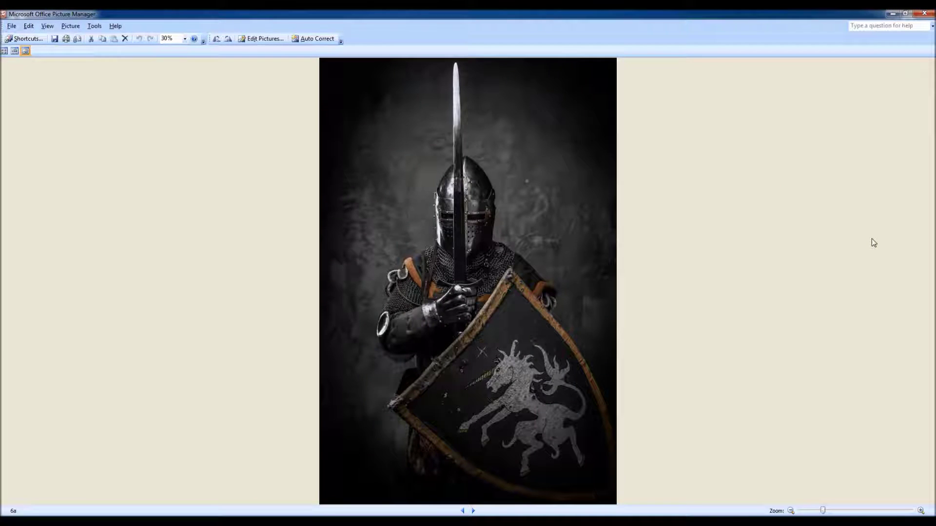
{"action": "key", "text": "Right"}
{"action": "key", "text": "Right"}
{"action": "key", "text": "Right"}
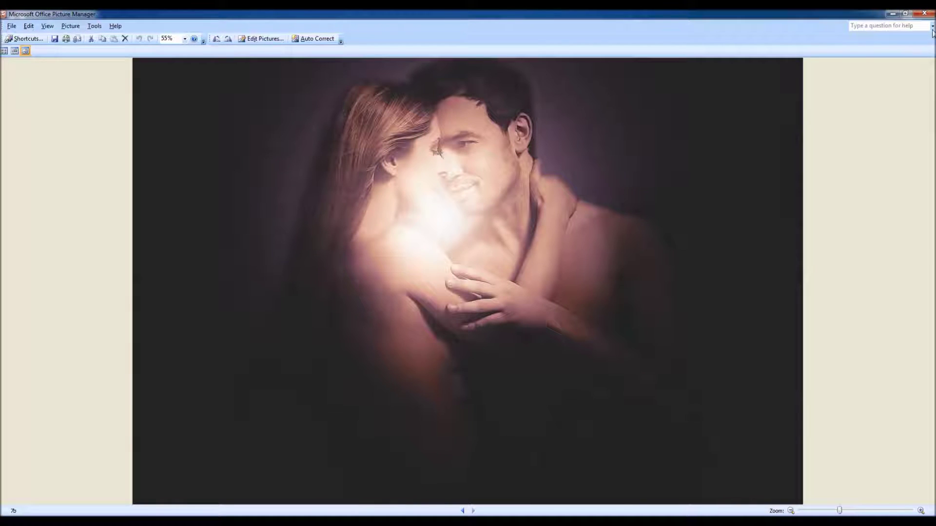
Close the picture viewer and Examples folder, and restore Photoshop with the owl document
{"action": "left_click", "coordinate": [924, 13]}
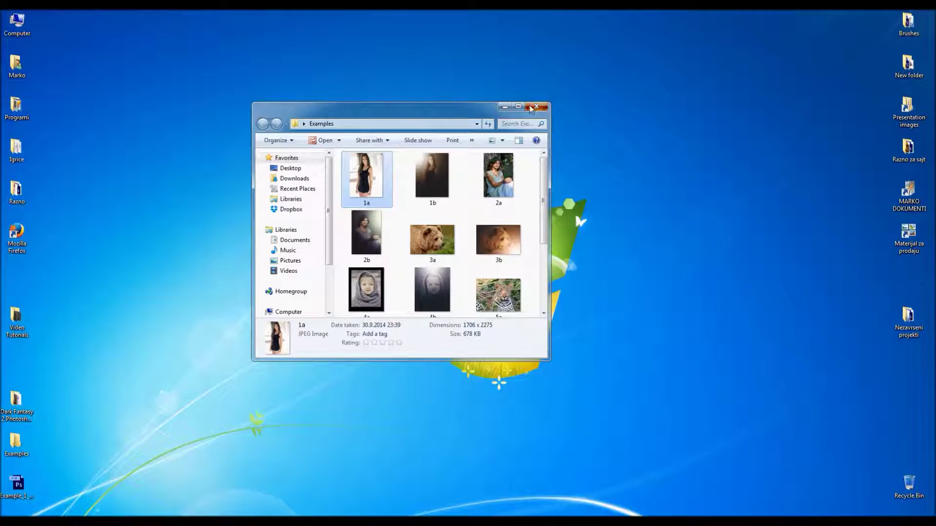
{"action": "key", "text": "alt+F4"}
{"action": "left_click", "coordinate": [299, 513]}
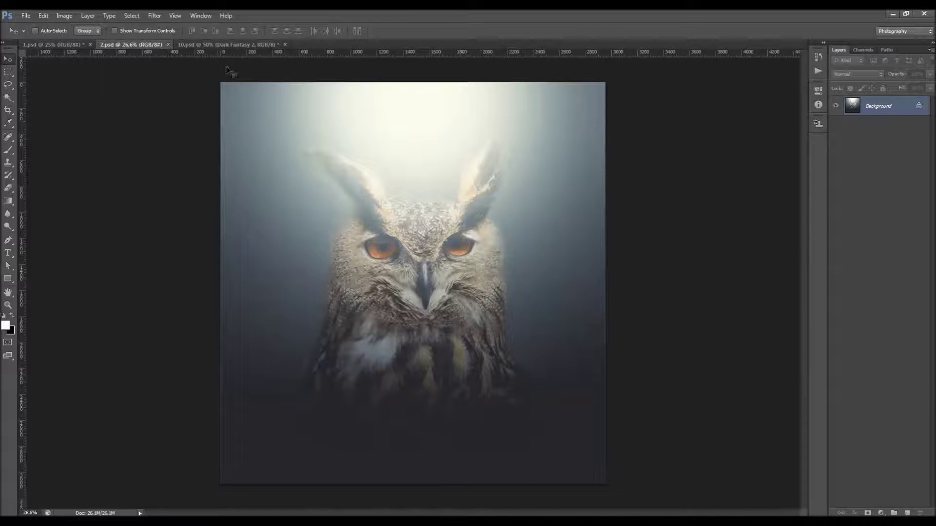
Close the finished 2.psd document, leaving the original owl photo
{"action": "left_click", "coordinate": [168, 44]}
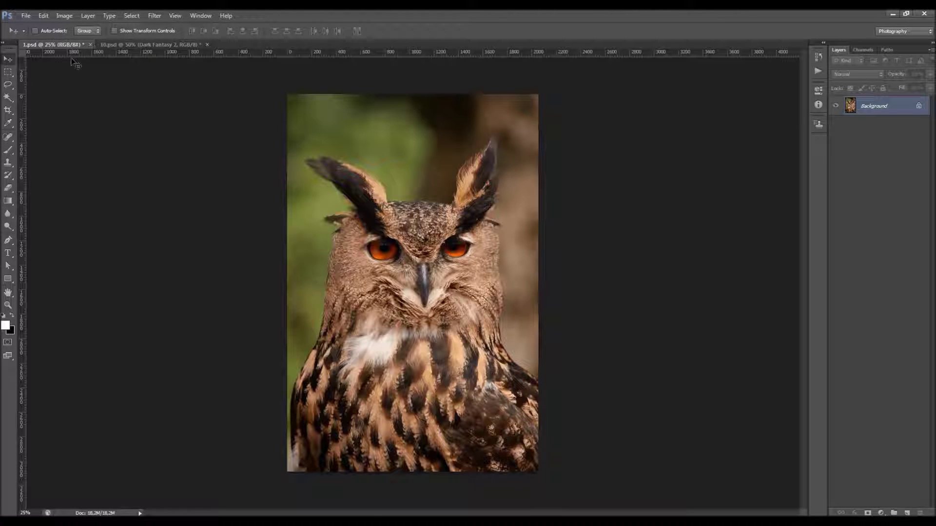
{"action": "scroll", "coordinate": [414, 239], "scroll_direction": "up", "scroll_amount": 1}
{"action": "scroll", "coordinate": [429, 250], "scroll_direction": "down", "scroll_amount": 1}
Unlock the Background into Layer 0, then convert it back with Background from Layer
{"action": "double_click", "coordinate": [898, 114], "text": "alt"}
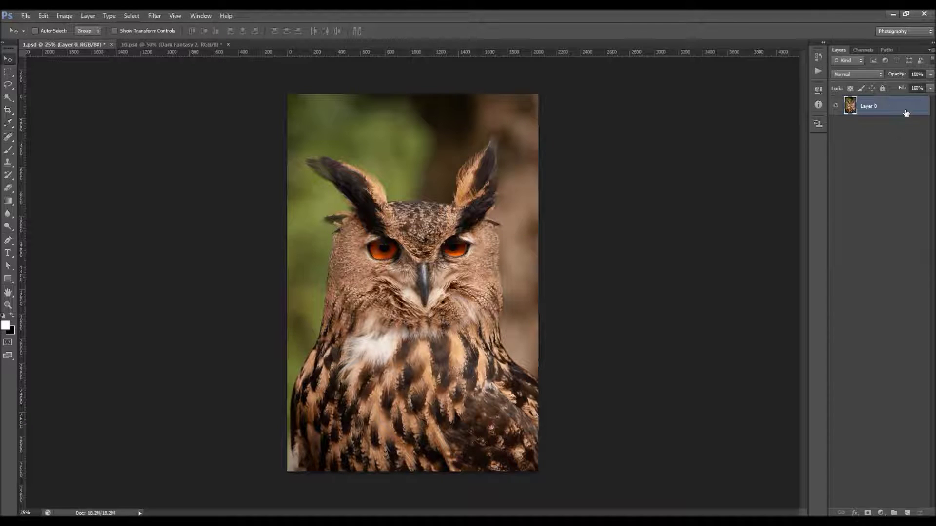
{"action": "left_click", "coordinate": [88, 16]}
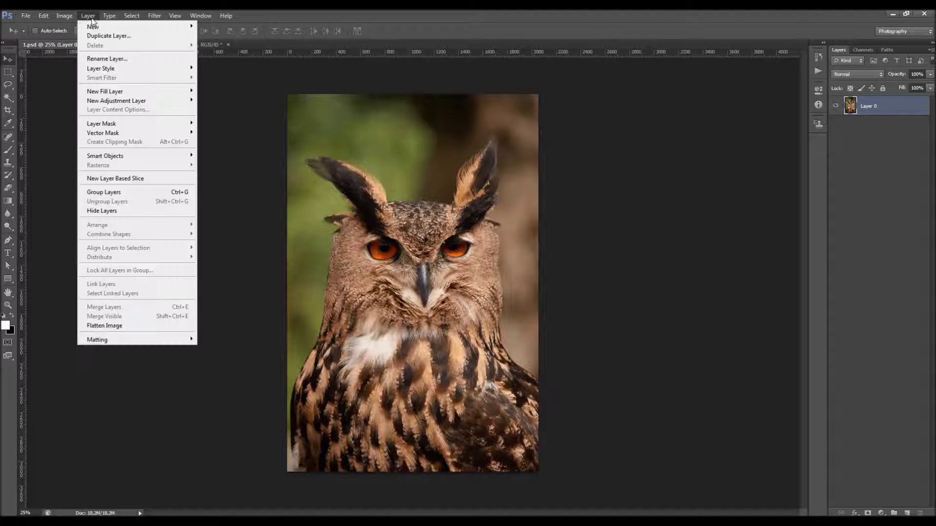
{"action": "mouse_move", "coordinate": [146, 24]}
{"action": "left_click", "coordinate": [229, 33]}
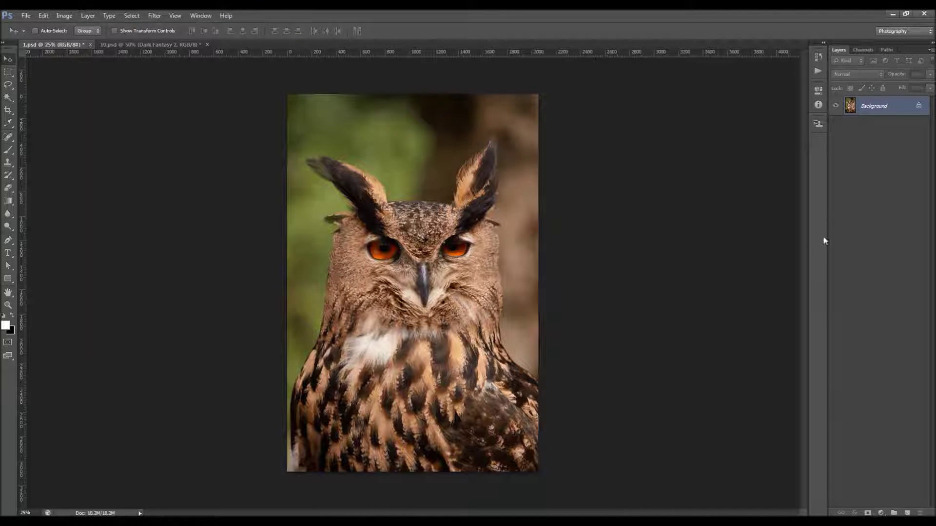
Open and close the Layers Panel Options, then bring up the Image menu
{"action": "left_click", "coordinate": [929, 52]}
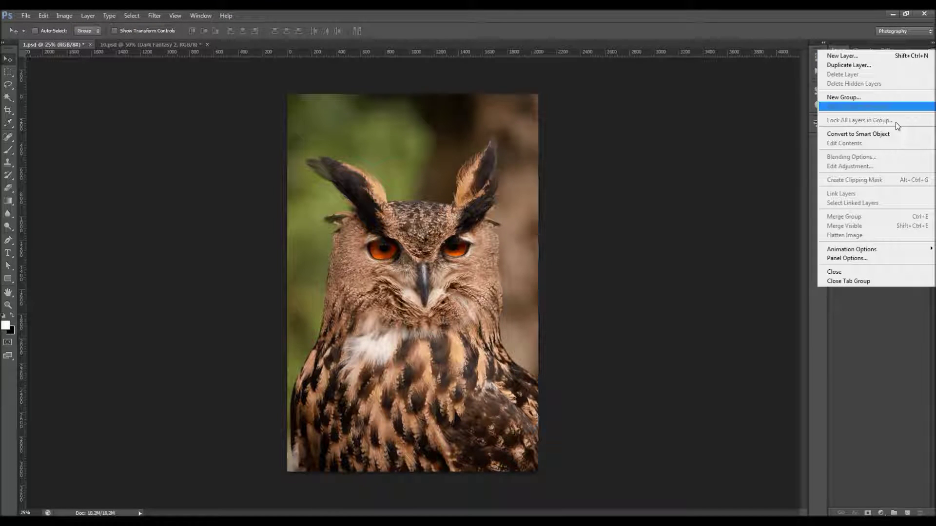
{"action": "left_click", "coordinate": [829, 252]}
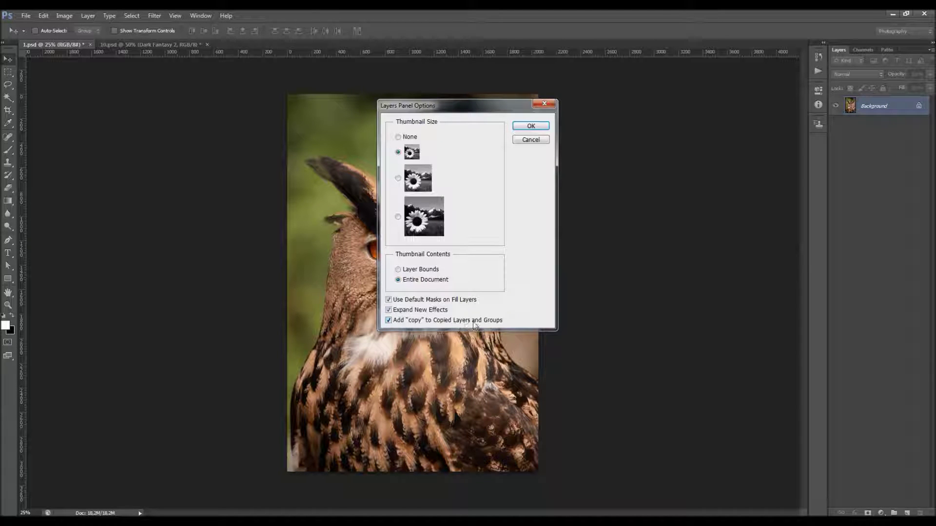
{"action": "left_click", "coordinate": [544, 104]}
{"action": "left_click", "coordinate": [64, 16]}
{"action": "mouse_move", "coordinate": [71, 26]}
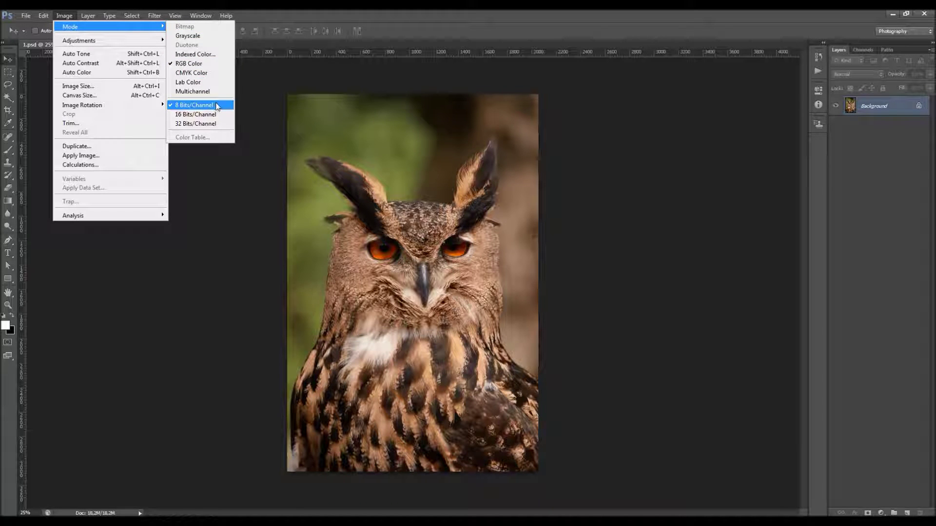
{"action": "left_click", "coordinate": [110, 86]}
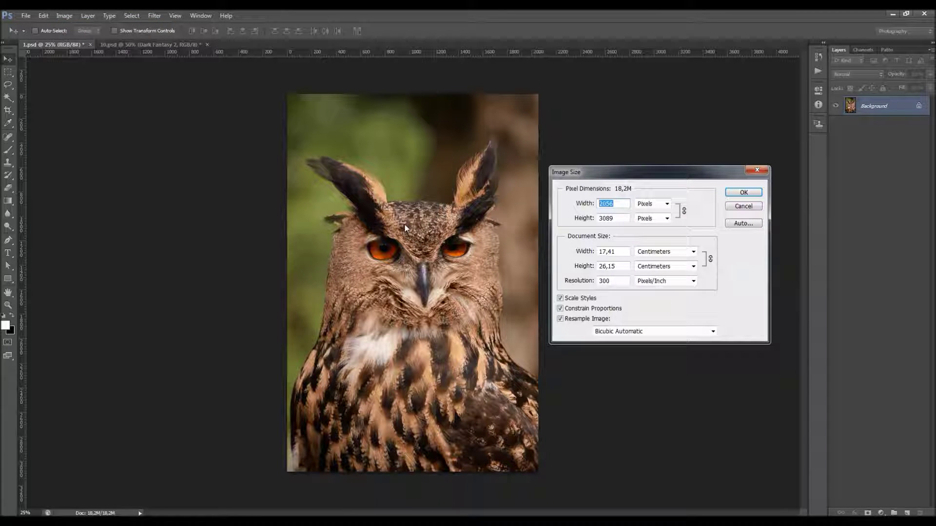
{"action": "left_click_drag", "start_coordinate": [615, 281], "coordinate": [577, 284]}
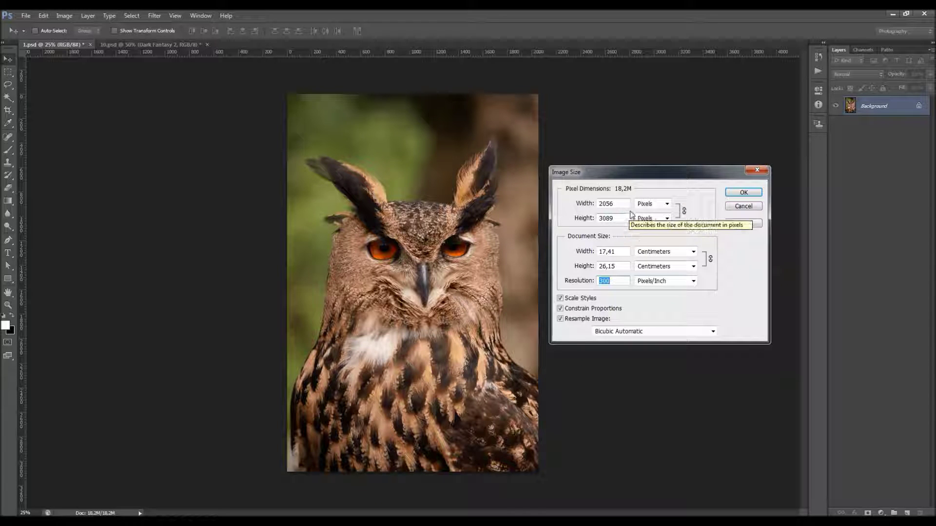
{"action": "left_click", "coordinate": [743, 192]}
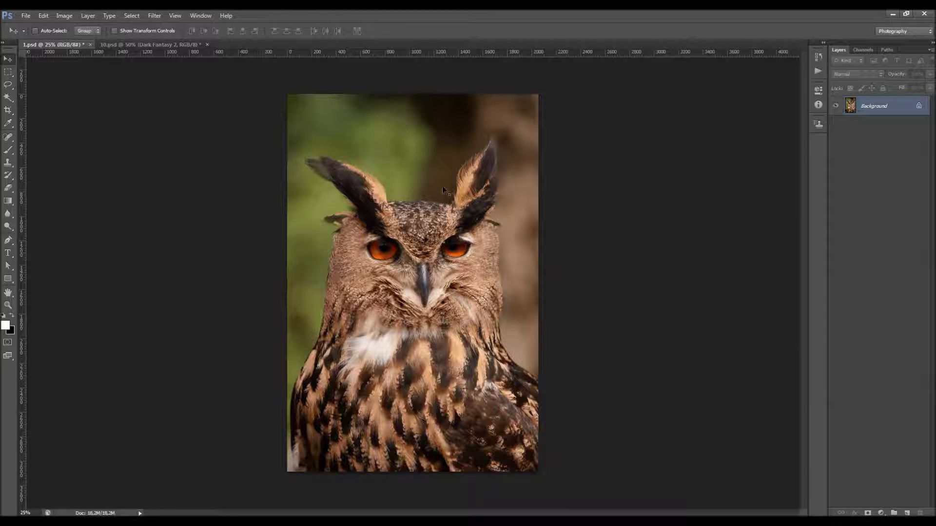
{"action": "scroll", "coordinate": [408, 217], "scroll_direction": "up", "scroll_amount": 1}
{"action": "key", "text": "alt"}
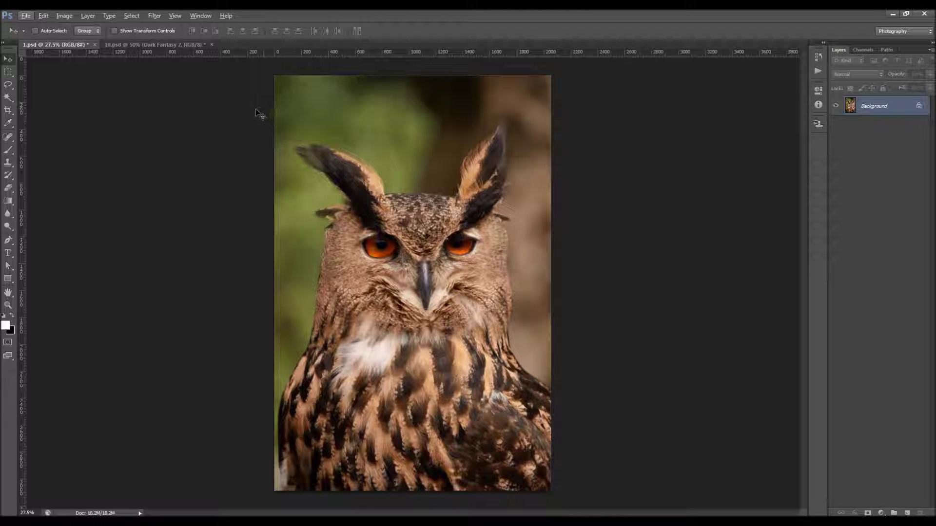
Load the Dark_Fantasy_2_Brushes file into the Brush Presets panel
{"action": "left_click", "coordinate": [195, 18]}
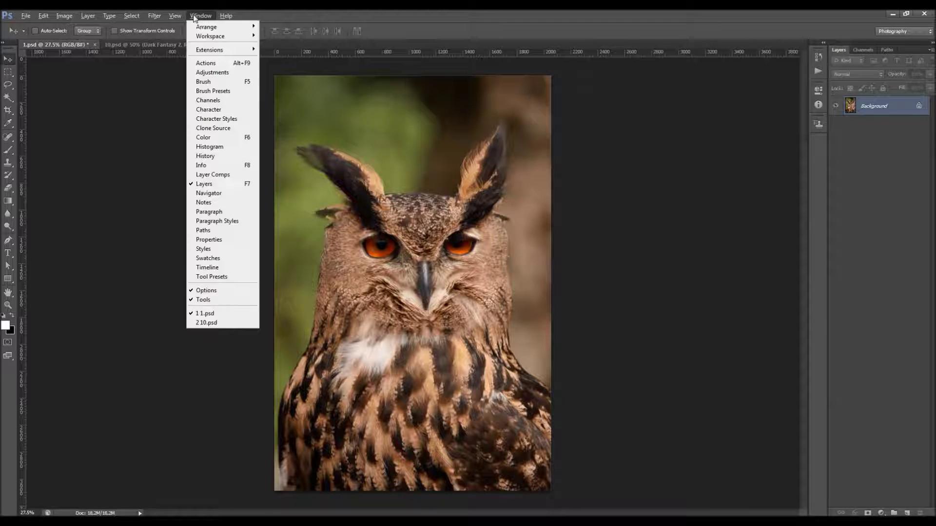
{"action": "left_click", "coordinate": [222, 91]}
{"action": "left_click", "coordinate": [802, 118]}
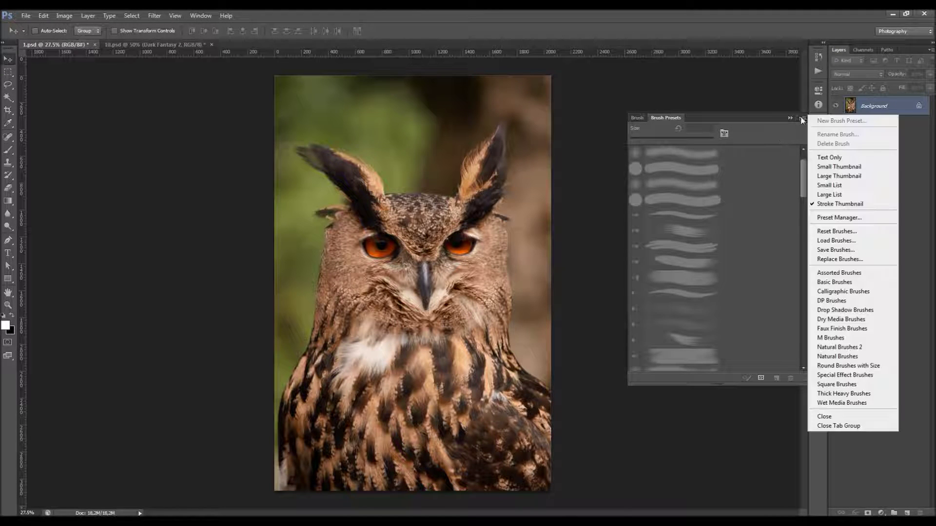
{"action": "left_click", "coordinate": [836, 243]}
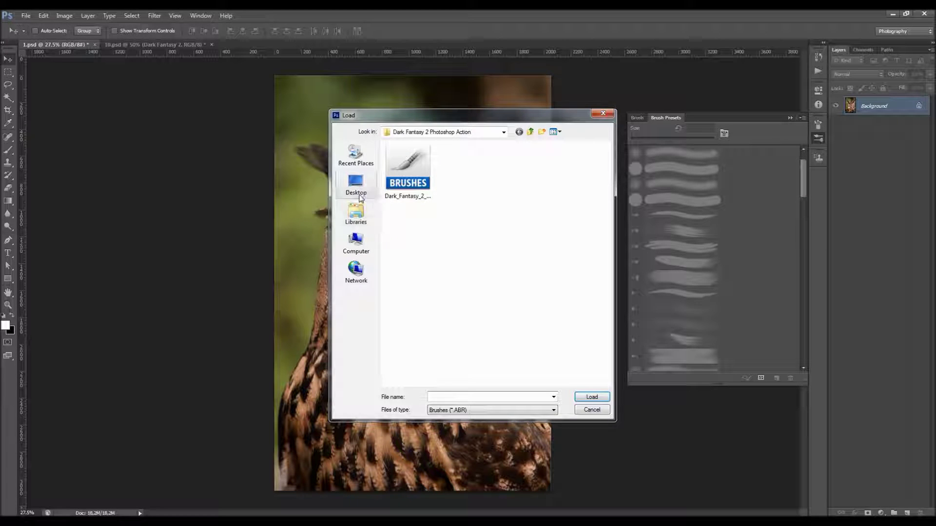
{"action": "left_click", "coordinate": [407, 175]}
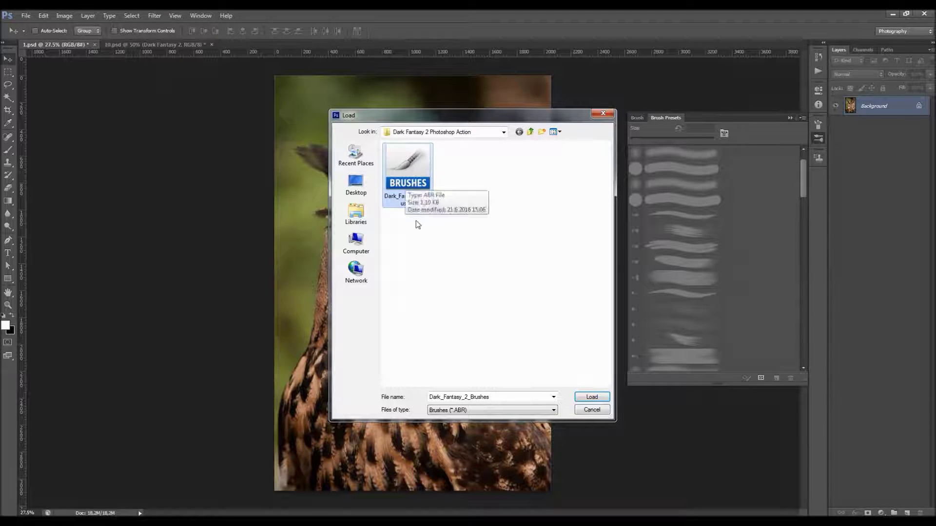
{"action": "left_click", "coordinate": [588, 398]}
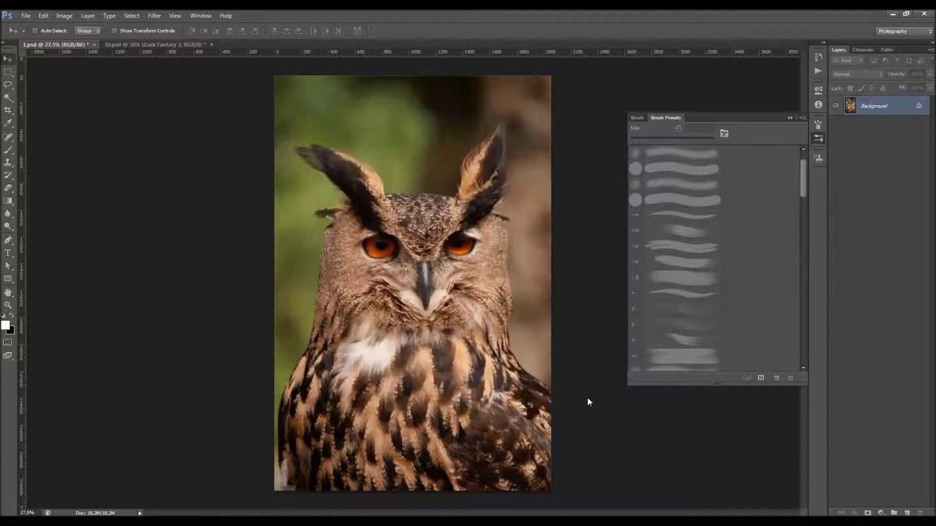
{"action": "left_click", "coordinate": [790, 118]}
Load the Dark Fantasy 2 action set in the Actions panel and select its action
{"action": "left_click", "coordinate": [200, 15]}
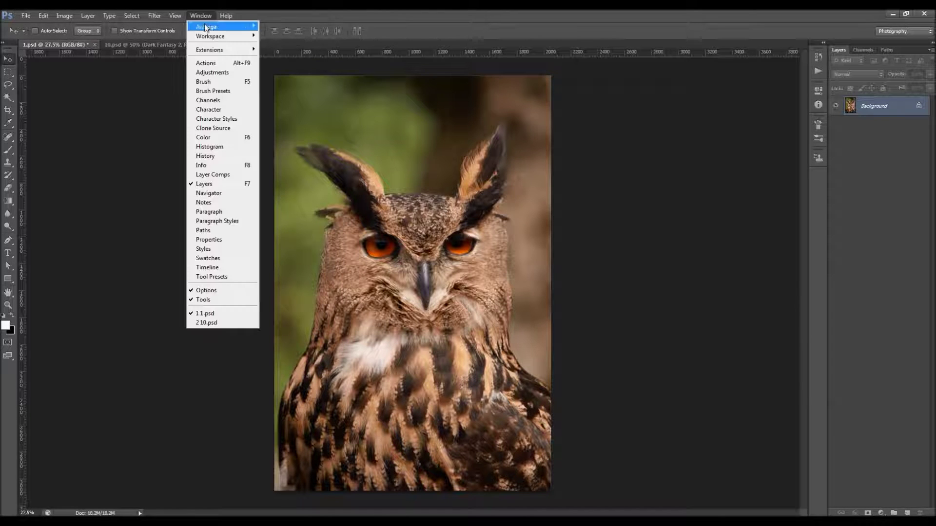
{"action": "left_click", "coordinate": [218, 64]}
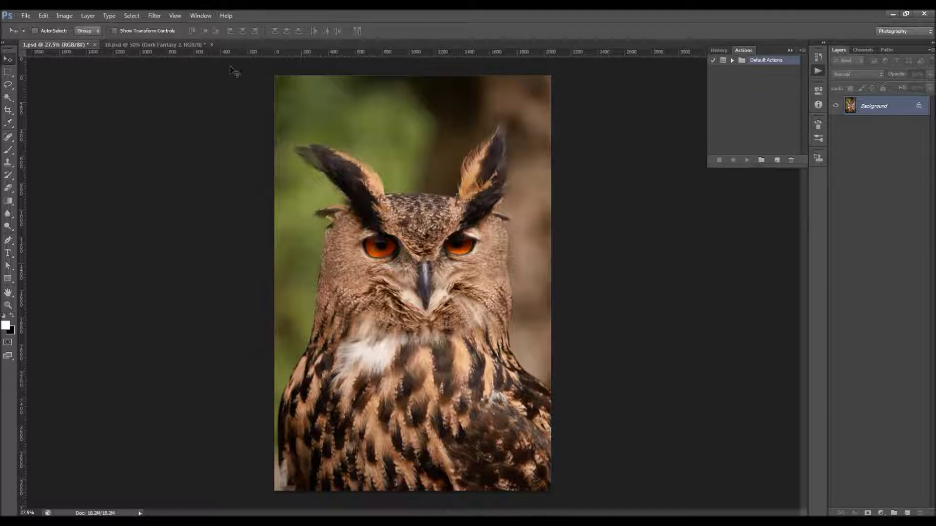
{"action": "left_click", "coordinate": [801, 51]}
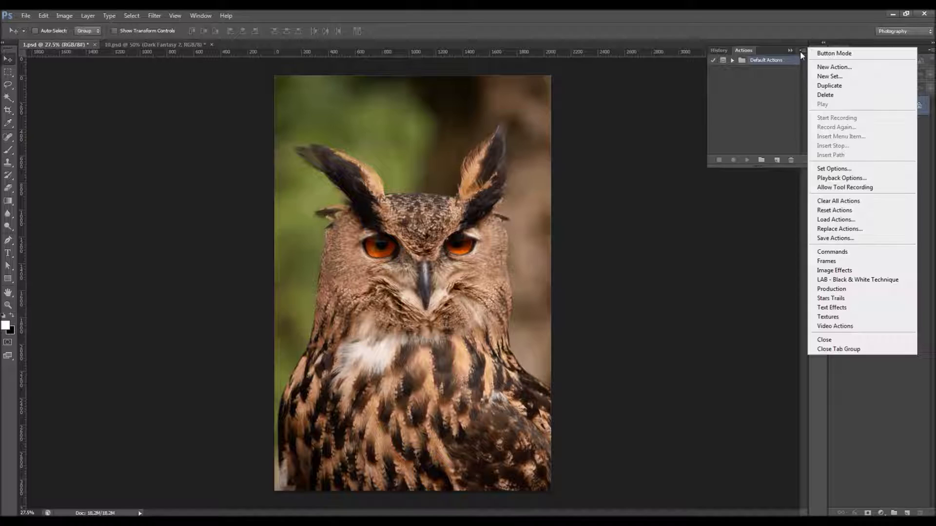
{"action": "left_click", "coordinate": [830, 220]}
{"action": "left_click", "coordinate": [418, 195]}
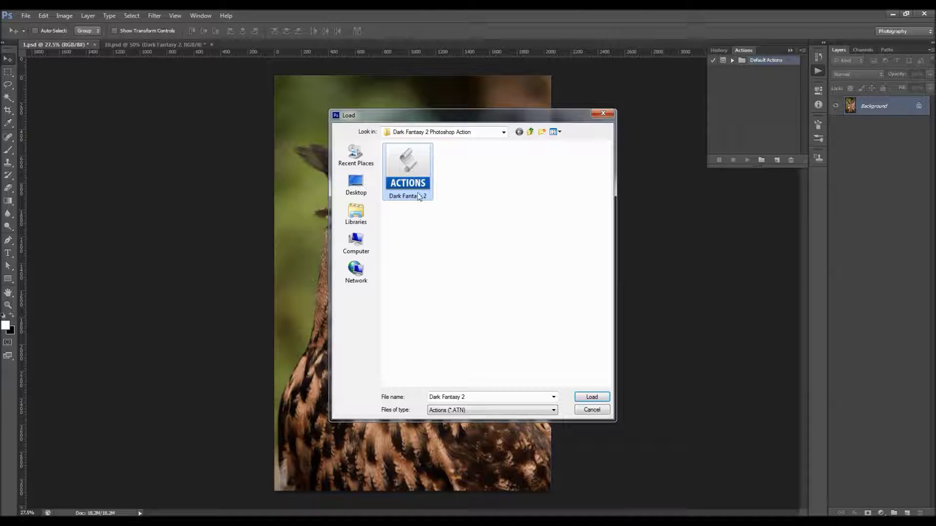
{"action": "double_click", "coordinate": [419, 193]}
{"action": "left_click", "coordinate": [732, 70]}
{"action": "left_click", "coordinate": [757, 81]}
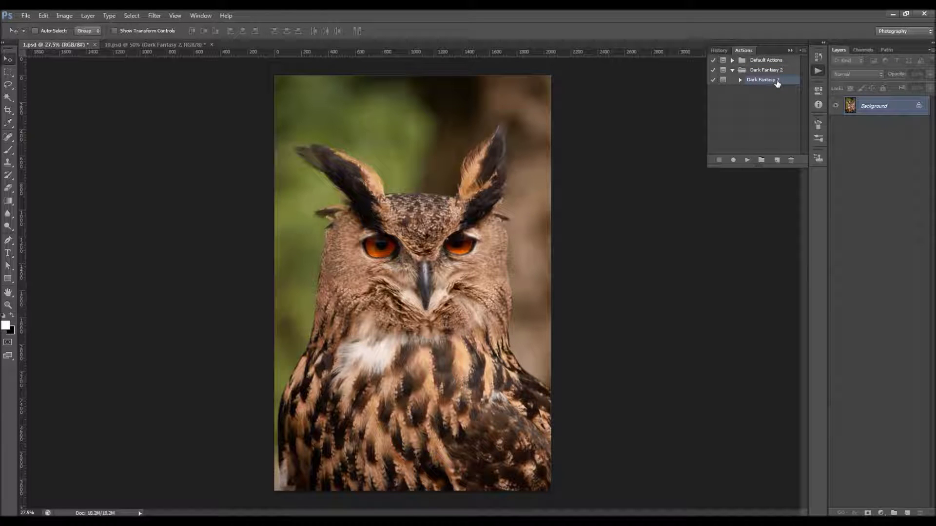
Create a new layer named 'brush' above the owl photo
{"action": "left_click", "coordinate": [88, 15]}
{"action": "mouse_move", "coordinate": [88, 27]}
{"action": "left_click", "coordinate": [231, 27]}
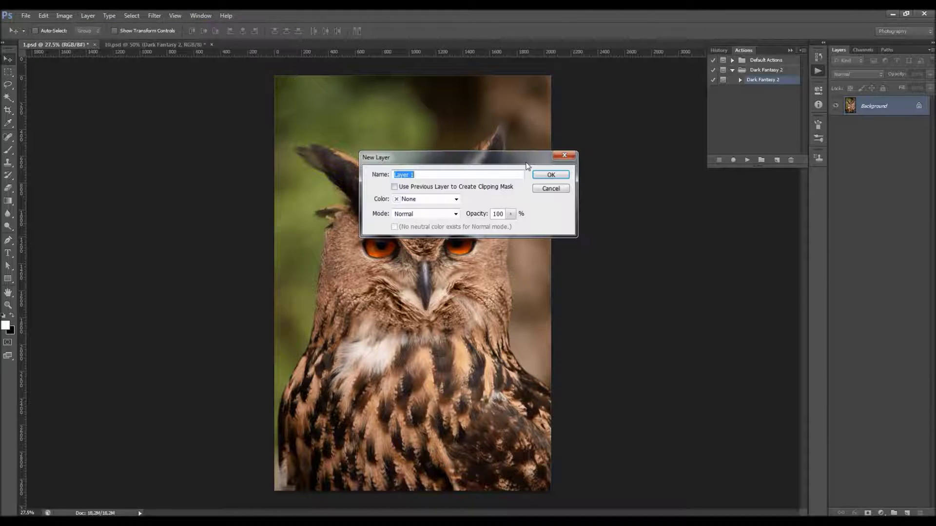
{"action": "type", "text": "brush"}
{"action": "left_click_drag", "start_coordinate": [421, 176], "coordinate": [329, 183]}
{"action": "left_click", "coordinate": [550, 175]}
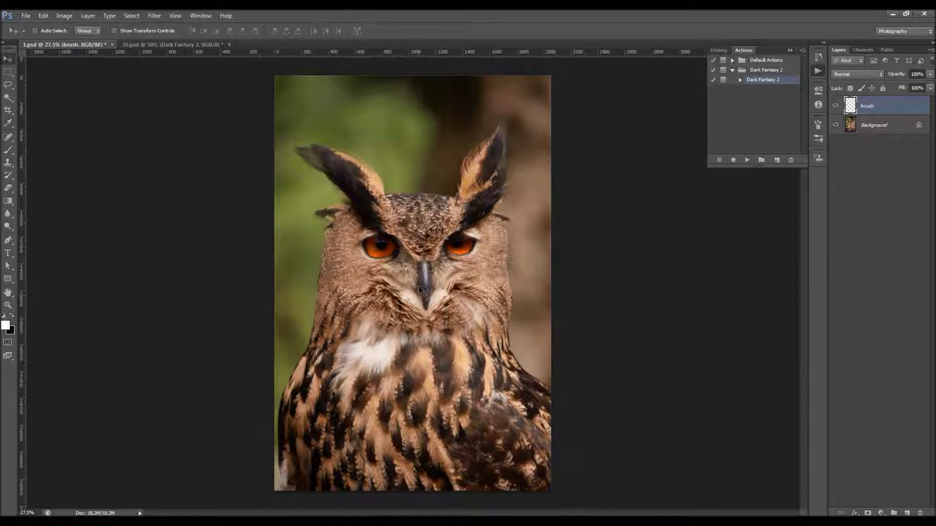
Set the Brush tool's foreground colour to red, test a stroke, undo it, and return to Move
{"action": "key", "text": "b"}
{"action": "key", "text": "x"}
{"action": "key", "text": "bracketleft"}
{"action": "key", "text": "bracketleft"}
{"action": "key", "text": "bracketleft"}
{"action": "key", "text": "bracketleft"}
{"action": "key", "text": "bracketleft"}
{"action": "key", "text": "bracketleft"}
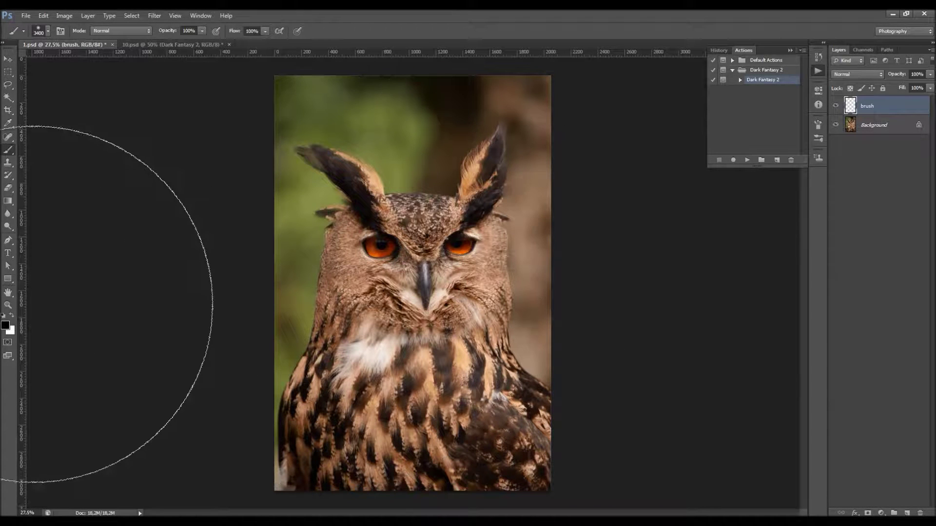
{"action": "left_click", "coordinate": [6, 325]}
{"action": "left_click", "coordinate": [679, 265]}
{"action": "left_click", "coordinate": [776, 259]}
{"action": "key", "text": "bracketleft"}
{"action": "key", "text": "bracketleft"}
{"action": "key", "text": "bracketleft"}
{"action": "key", "text": "bracketleft"}
{"action": "key", "text": "bracketleft"}
{"action": "key", "text": "bracketleft"}
{"action": "key", "text": "bracketleft"}
{"action": "key", "text": "bracketleft"}
{"action": "key", "text": "bracketleft"}
{"action": "key", "text": "bracketleft"}
{"action": "key", "text": "bracketleft"}
{"action": "key", "text": "bracketleft"}
{"action": "key", "text": "bracketleft"}
{"action": "key", "text": "bracketleft"}
{"action": "key", "text": "bracketleft"}
{"action": "key", "text": "bracketleft"}
{"action": "key", "text": "bracketleft"}
{"action": "key", "text": "bracketleft"}
{"action": "key", "text": "bracketleft"}
{"action": "key", "text": "bracketleft"}
{"action": "key", "text": "bracketleft"}
{"action": "mouse_move", "coordinate": [424, 300]}
{"action": "left_mouse_down"}
{"action": "mouse_move", "coordinate": [410, 259]}
{"action": "mouse_move", "coordinate": [410, 291]}
{"action": "left_mouse_up"}
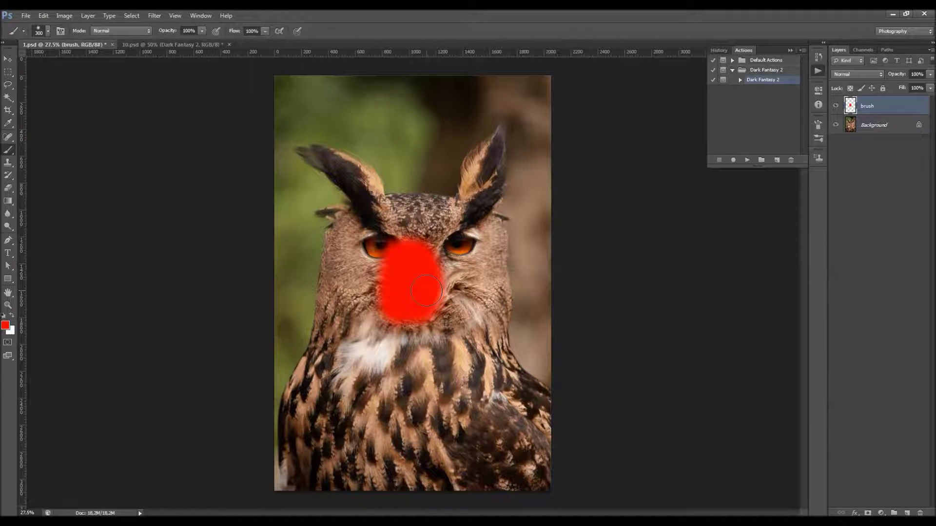
{"action": "key", "text": "ctrl+z"}
{"action": "key", "text": "v"}
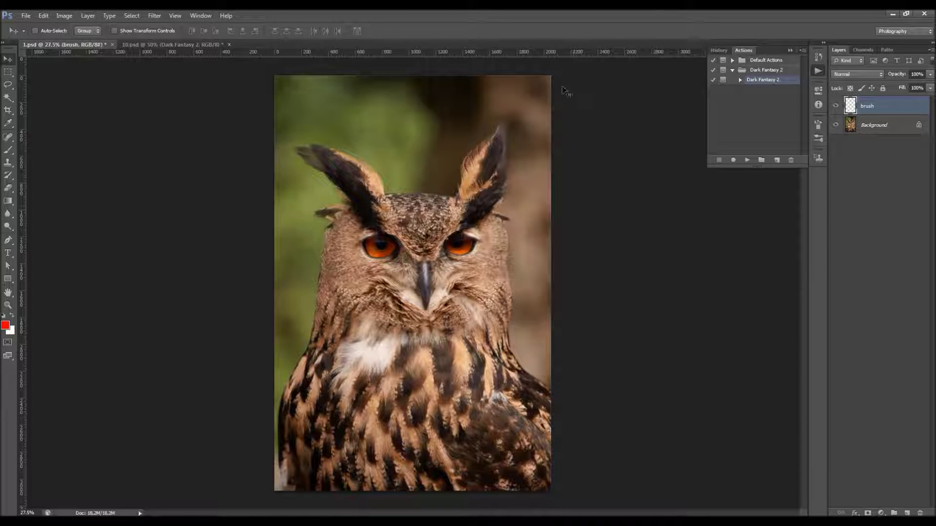
Widen the canvas by 900 pixels relative, adding white side margins
{"action": "left_click", "coordinate": [64, 17]}
{"action": "left_click", "coordinate": [90, 94]}
{"action": "left_click", "coordinate": [634, 264]}
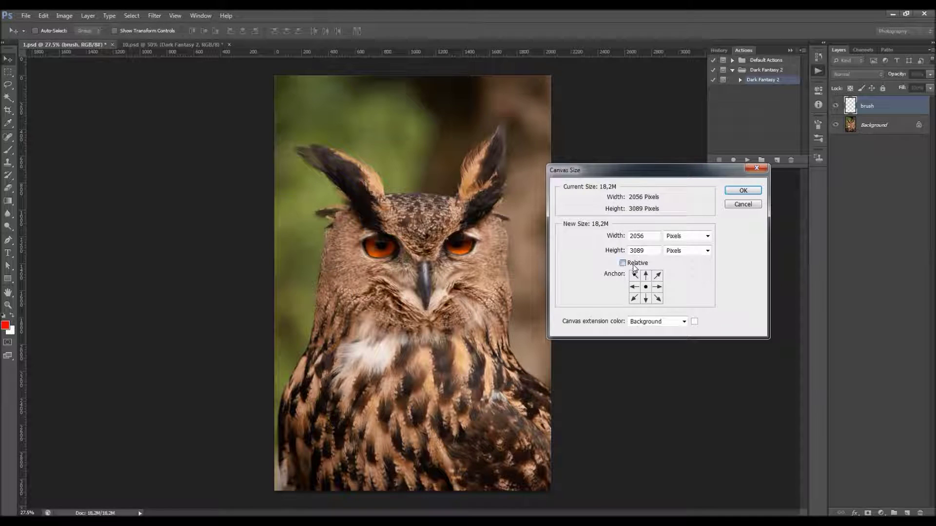
{"action": "type", "text": "900"}
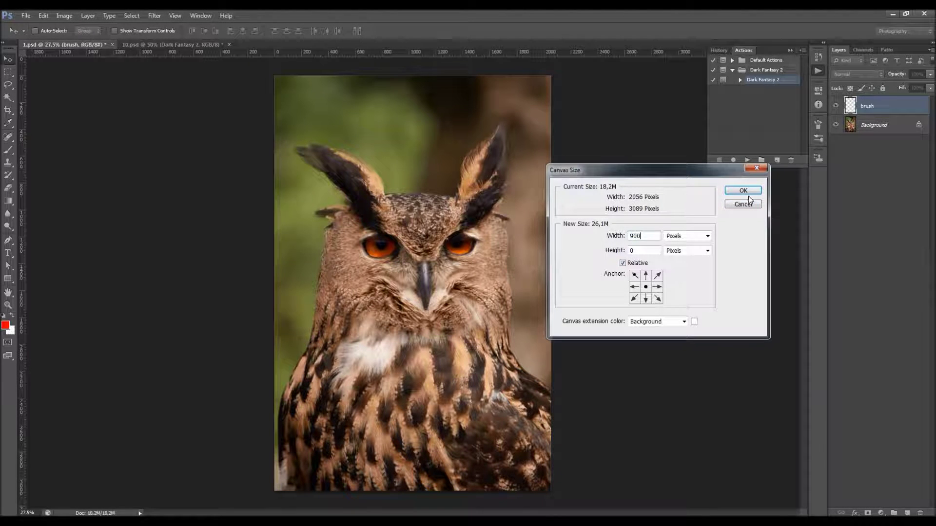
{"action": "left_click", "coordinate": [742, 190]}
Paint red over the owl's beak, eyes and forehead, then close the document
{"action": "key", "text": "ctrl+minus"}
{"action": "scroll", "coordinate": [571, 169], "scroll_direction": "up", "scroll_amount": 1}
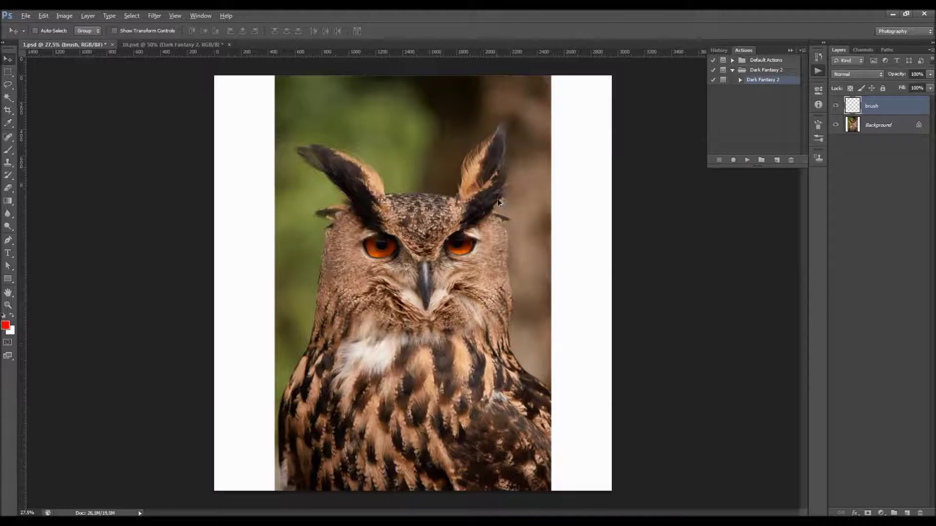
{"action": "key", "text": "b"}
{"action": "mouse_move", "coordinate": [410, 326]}
{"action": "left_mouse_down"}
{"action": "mouse_move", "coordinate": [420, 263]}
{"action": "mouse_move", "coordinate": [390, 229]}
{"action": "mouse_move", "coordinate": [350, 259]}
{"action": "mouse_move", "coordinate": [372, 236]}
{"action": "mouse_move", "coordinate": [431, 220]}
{"action": "mouse_move", "coordinate": [483, 258]}
{"action": "mouse_move", "coordinate": [475, 273]}
{"action": "left_mouse_up"}
{"action": "key", "text": "ctrl+w"}
Discard the owl changes and open Example_1_Brushed.psd from the Desktop
{"action": "left_click", "coordinate": [488, 204]}
{"action": "key", "text": "Return"}
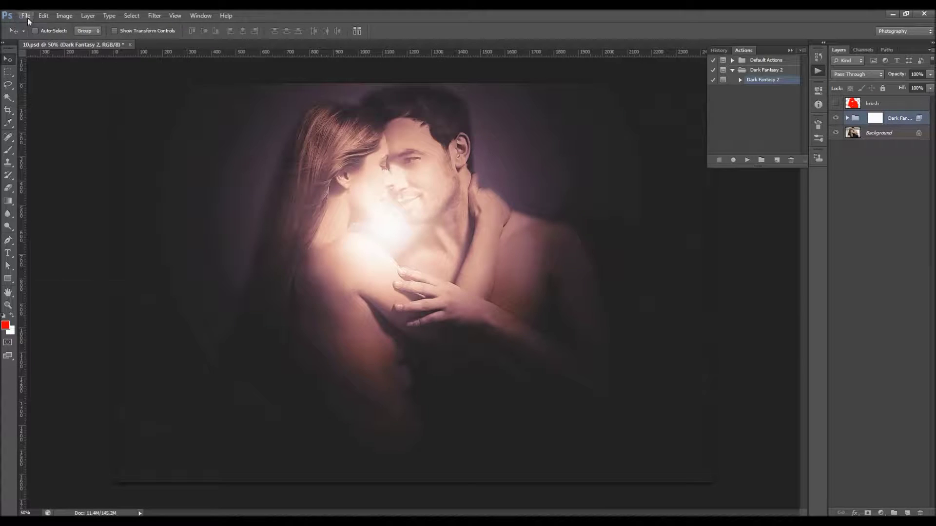
{"action": "left_click", "coordinate": [28, 18]}
{"action": "left_click", "coordinate": [34, 36]}
{"action": "left_click", "coordinate": [361, 176]}
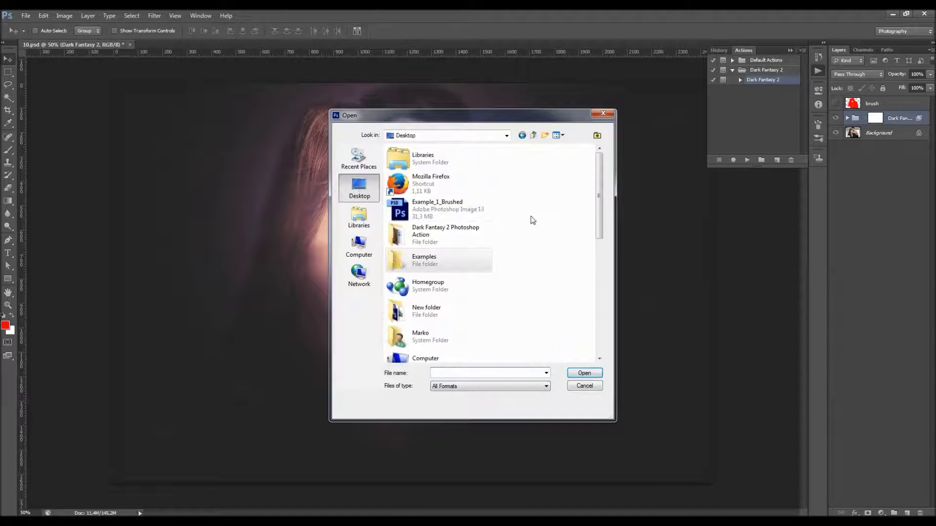
{"action": "double_click", "coordinate": [476, 211]}
Move Example_1_Brushed.psd to the first tab, compare with 10.psd, and open Canvas Size
{"action": "left_click_drag", "start_coordinate": [173, 43], "coordinate": [55, 45]}
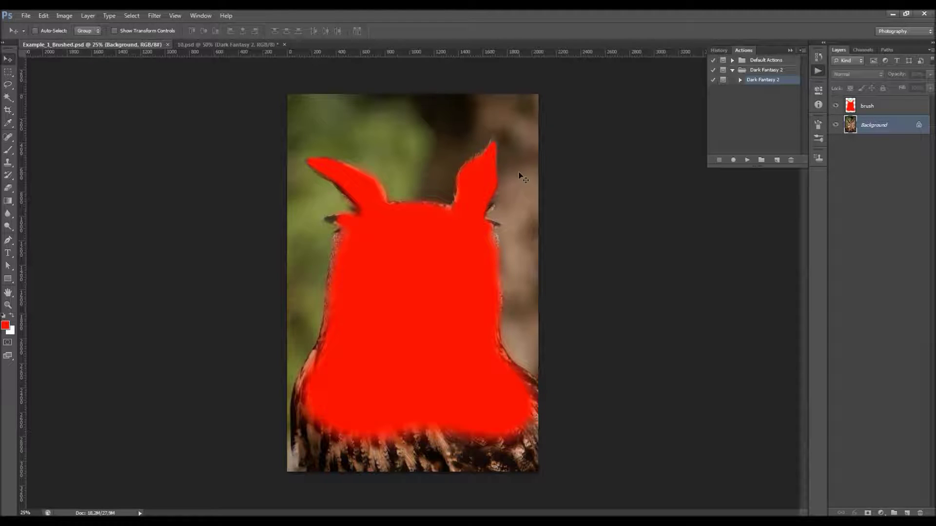
{"action": "left_click", "coordinate": [200, 44]}
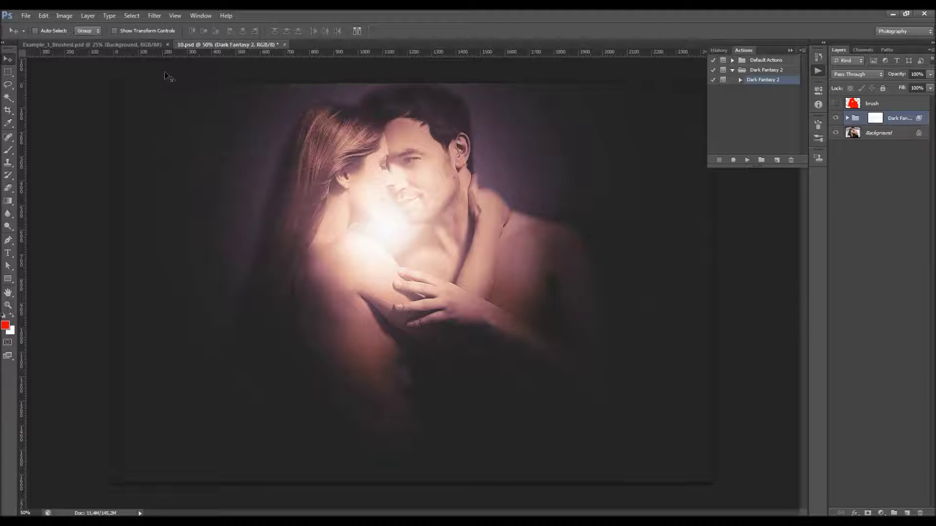
{"action": "left_click", "coordinate": [96, 42]}
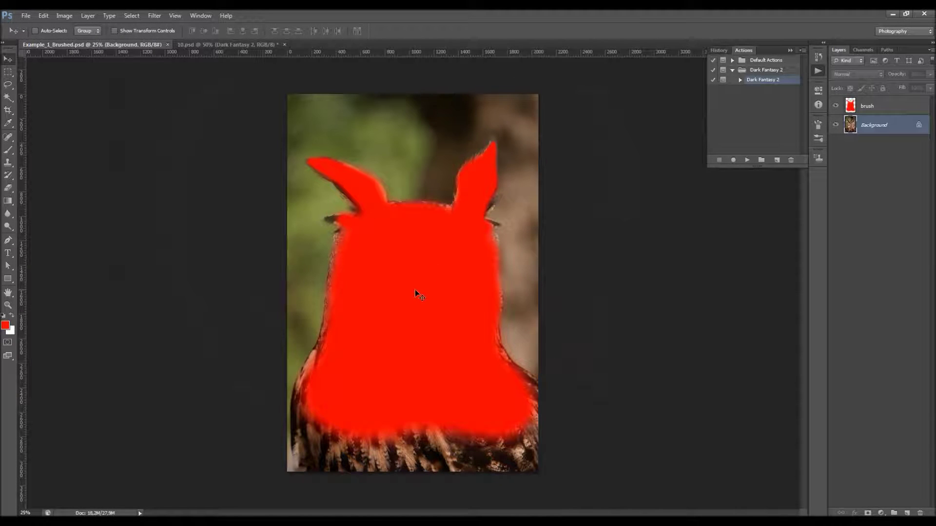
{"action": "scroll", "coordinate": [414, 289], "scroll_direction": "up", "scroll_amount": 1}
{"action": "scroll", "coordinate": [415, 289], "scroll_direction": "down", "scroll_amount": 1}
{"action": "left_click", "coordinate": [64, 16]}
{"action": "left_click", "coordinate": [80, 95]}
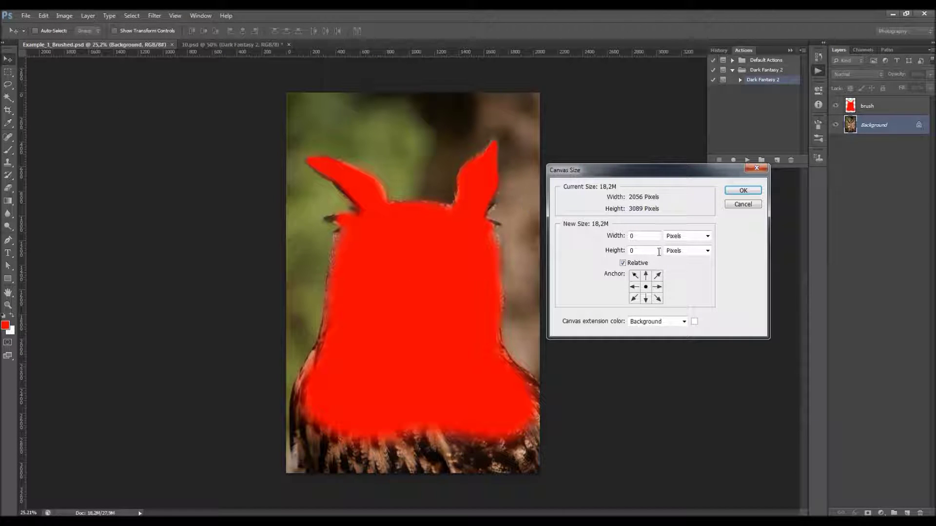
Widen the canvas with a relative width of 40 and fit the image on screen
{"action": "left_click_drag", "start_coordinate": [642, 238], "coordinate": [619, 239]}
{"action": "type", "text": "40"}
{"action": "key", "text": "Return"}
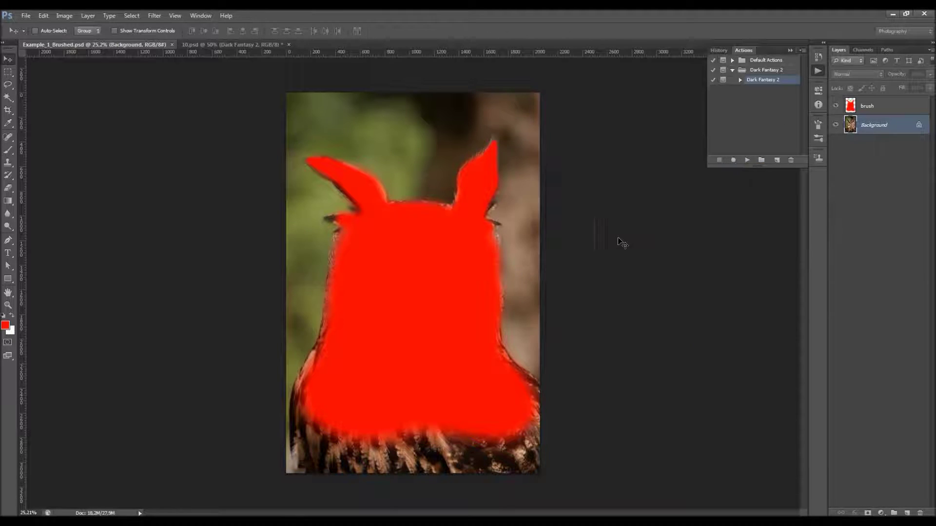
{"action": "key", "text": "ctrl+0"}
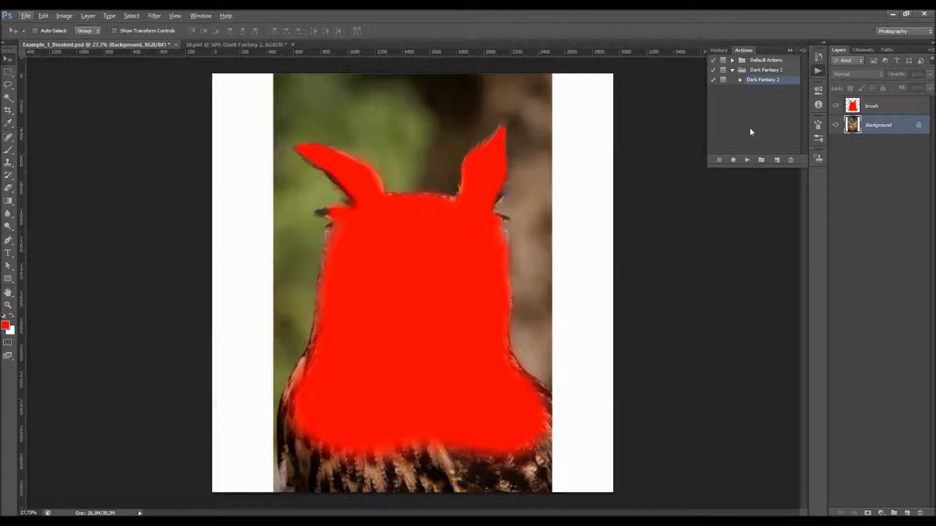
Run the Dark Fantasy 2 action and stop it at the light-source message
{"action": "left_click", "coordinate": [748, 161]}
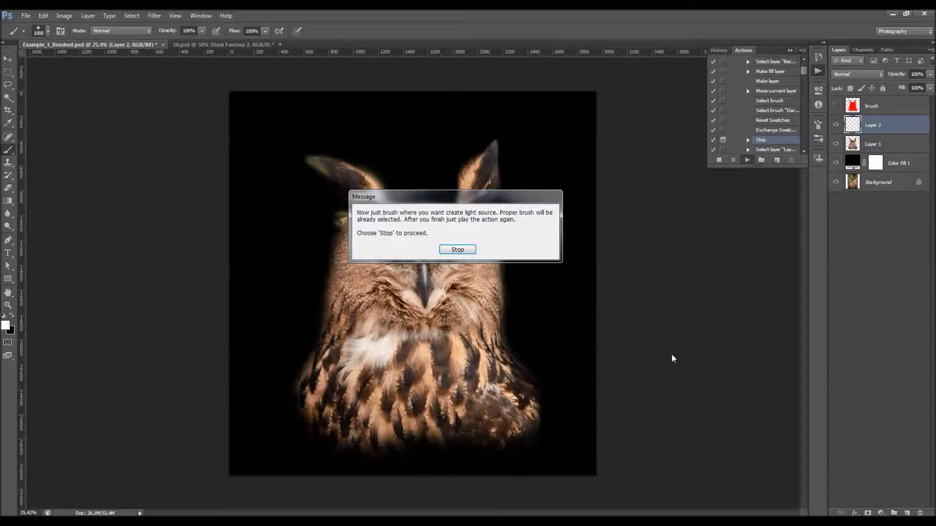
{"action": "left_click_drag", "start_coordinate": [478, 203], "coordinate": [624, 242]}
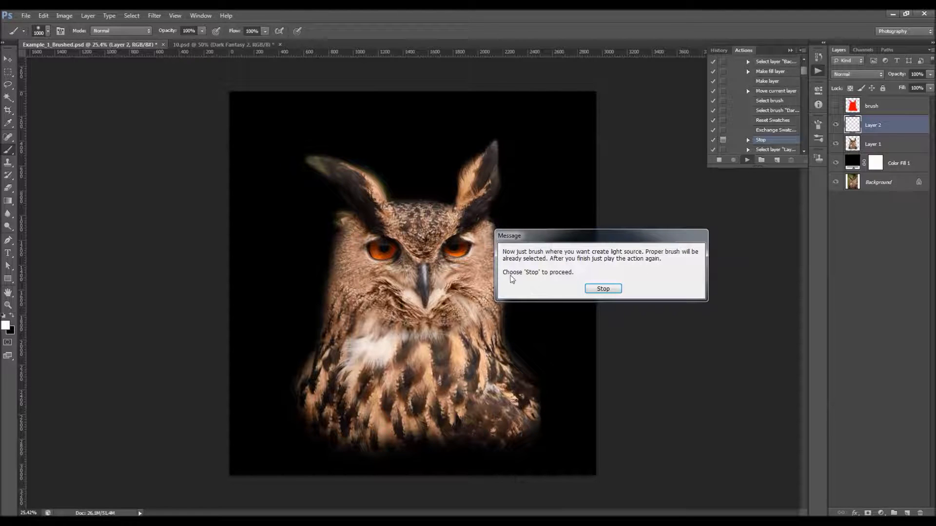
{"action": "left_click", "coordinate": [603, 288]}
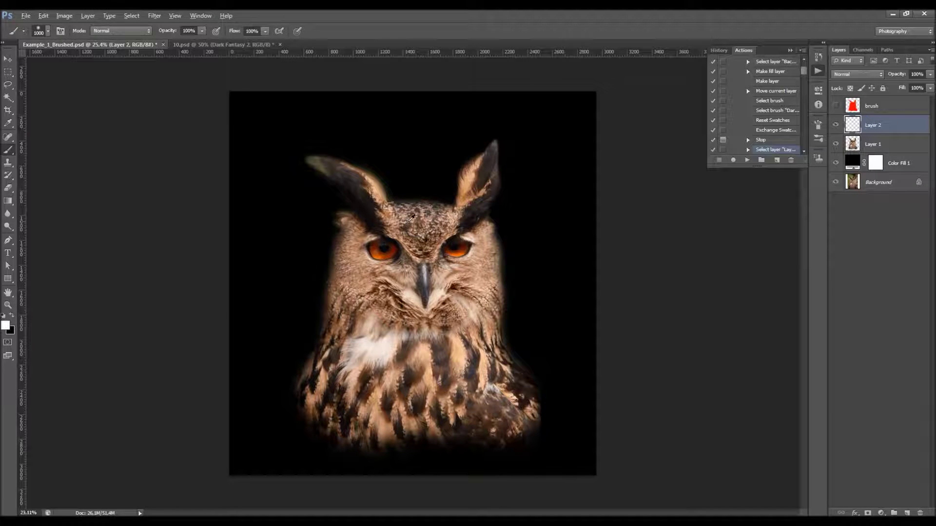
Resize the soft white brush and try test dabs of light, undoing them
{"action": "scroll", "coordinate": [414, 221], "scroll_direction": "down", "scroll_amount": 3}
{"action": "scroll", "coordinate": [414, 222], "scroll_direction": "up", "scroll_amount": 1}
{"action": "key", "text": "bracketright"}
{"action": "key", "text": "bracketright"}
{"action": "key", "text": "bracketright"}
{"action": "key", "text": "bracketright"}
{"action": "key", "text": "bracketright"}
{"action": "key", "text": "bracketright"}
{"action": "key", "text": "bracketright"}
{"action": "key", "text": "bracketright"}
{"action": "key", "text": "bracketright"}
{"action": "key", "text": "bracketright"}
{"action": "key", "text": "bracketright"}
{"action": "key", "text": "bracketright"}
{"action": "key", "text": "bracketright"}
{"action": "key", "text": "bracketright"}
{"action": "key", "text": "bracketright"}
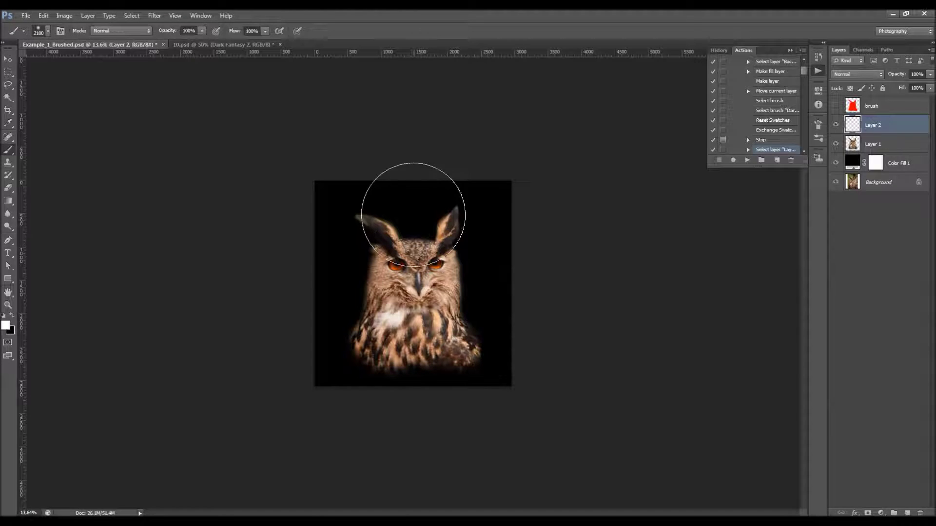
{"action": "key", "text": "bracketright"}
{"action": "key", "text": "bracketright"}
{"action": "key", "text": "bracketright"}
{"action": "key", "text": "bracketright"}
{"action": "key", "text": "bracketright"}
{"action": "key", "text": "bracketright"}
{"action": "key", "text": "bracketright"}
{"action": "key", "text": "bracketright"}
{"action": "key", "text": "bracketright"}
{"action": "key", "text": "bracketright"}
{"action": "key", "text": "bracketright"}
{"action": "key", "text": "bracketright"}
{"action": "key", "text": "bracketright"}
{"action": "key", "text": "bracketright"}
{"action": "key", "text": "bracketright"}
{"action": "key", "text": "bracketright"}
{"action": "key", "text": "bracketright"}
{"action": "key", "text": "bracketright"}
{"action": "key", "text": "bracketright"}
{"action": "key", "text": "bracketright"}
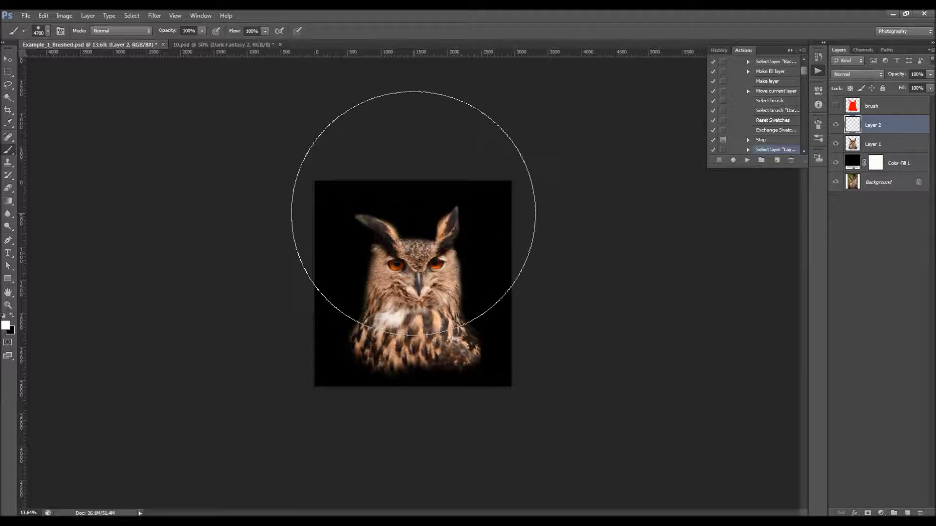
{"action": "key", "text": "bracketleft"}
{"action": "key", "text": "bracketleft"}
{"action": "key", "text": "bracketleft"}
{"action": "key", "text": "bracketleft"}
{"action": "key", "text": "bracketleft"}
{"action": "key", "text": "bracketleft"}
{"action": "key", "text": "bracketleft"}
{"action": "key", "text": "bracketleft"}
{"action": "key", "text": "bracketleft"}
{"action": "key", "text": "bracketleft"}
{"action": "key", "text": "bracketleft"}
{"action": "key", "text": "bracketleft"}
{"action": "key", "text": "bracketleft"}
{"action": "key", "text": "bracketleft"}
{"action": "key", "text": "bracketleft"}
{"action": "key", "text": "bracketleft"}
{"action": "key", "text": "bracketleft"}
{"action": "key", "text": "bracketleft"}
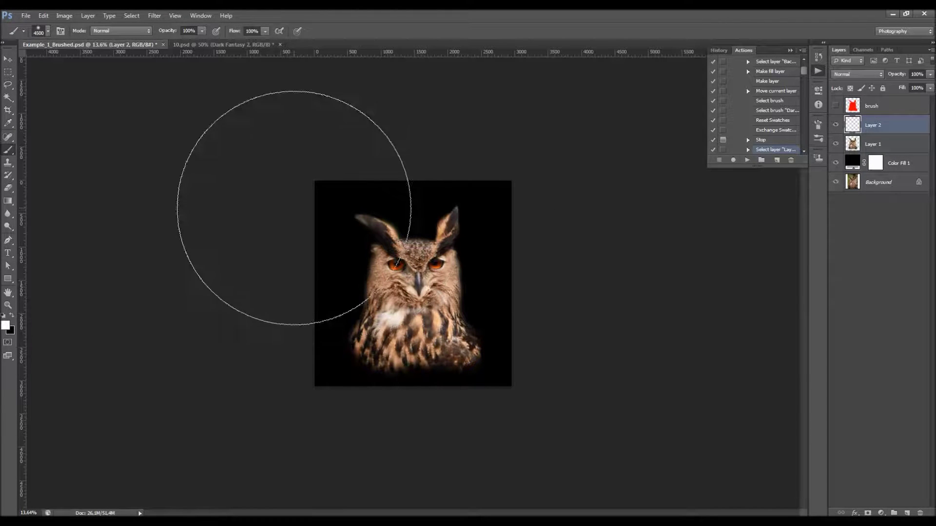
{"action": "key", "text": "bracketleft"}
{"action": "key", "text": "bracketleft"}
{"action": "key", "text": "bracketleft"}
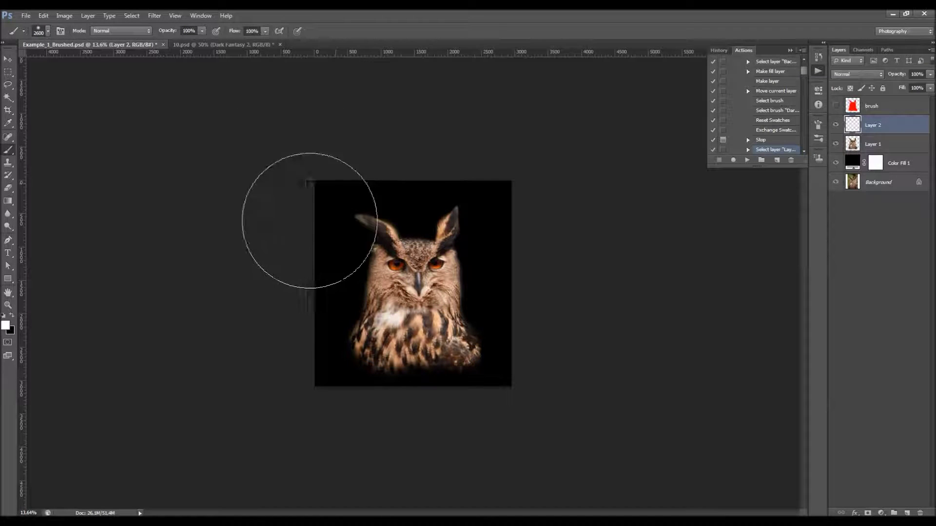
{"action": "left_click", "coordinate": [322, 209]}
{"action": "key", "text": "ctrl+z"}
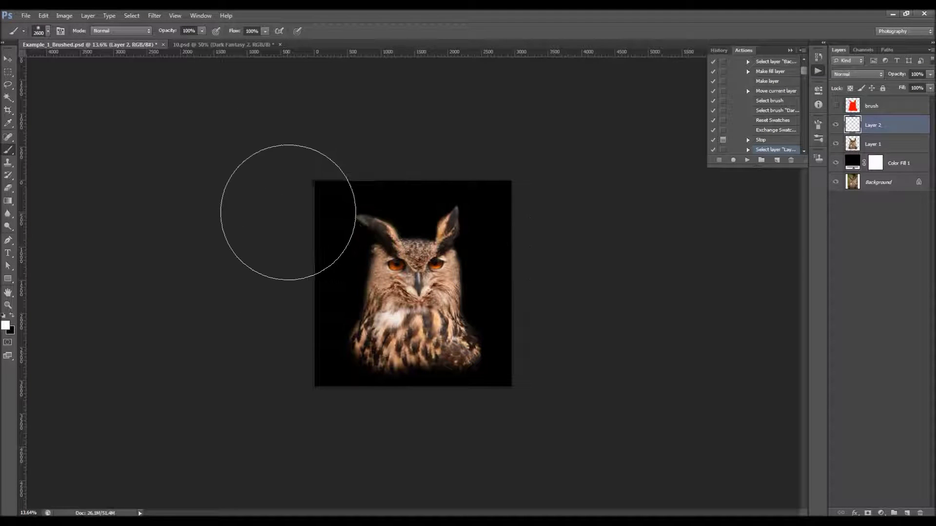
{"action": "key", "text": "bracketright"}
{"action": "key", "text": "bracketright"}
{"action": "key", "text": "bracketright"}
{"action": "key", "text": "bracketright"}
{"action": "key", "text": "bracketright"}
{"action": "key", "text": "bracketright"}
{"action": "key", "text": "bracketright"}
{"action": "key", "text": "bracketright"}
{"action": "key", "text": "bracketright"}
{"action": "key", "text": "bracketright"}
{"action": "key", "text": "bracketright"}
{"action": "key", "text": "bracketright"}
{"action": "key", "text": "bracketright"}
{"action": "key", "text": "bracketright"}
{"action": "key", "text": "bracketright"}
{"action": "key", "text": "bracketright"}
{"action": "key", "text": "bracketright"}
{"action": "key", "text": "bracketright"}
{"action": "key", "text": "bracketright"}
{"action": "key", "text": "bracketright"}
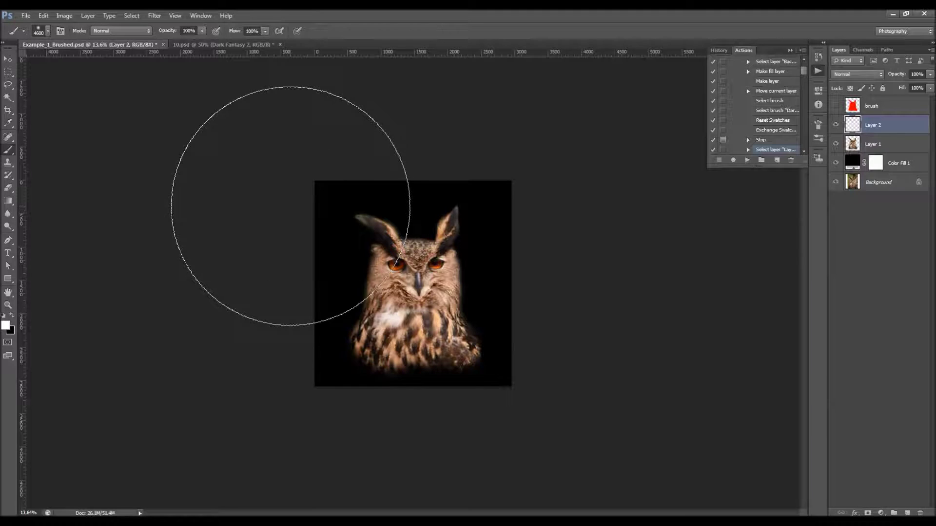
{"action": "left_click", "coordinate": [652, 290]}
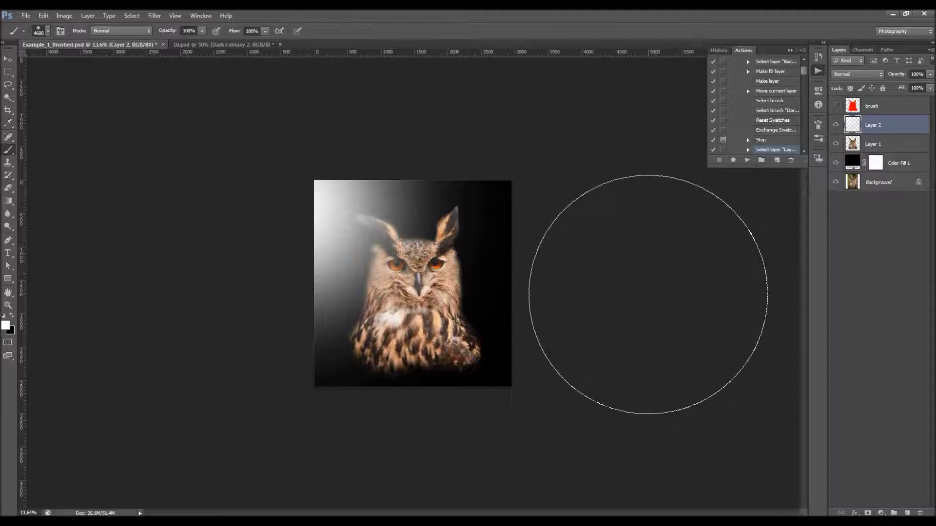
{"action": "key", "text": "ctrl+z"}
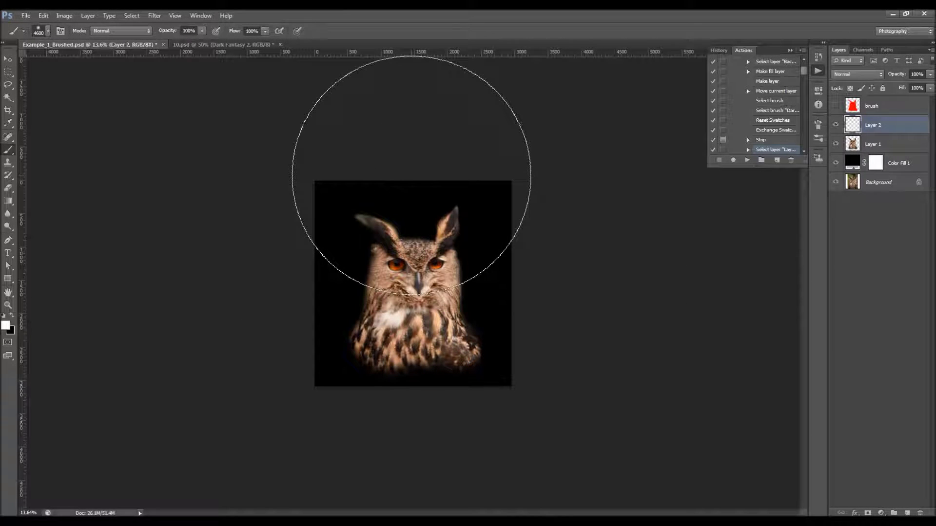
Adjust the brush size and hardness, then paint a soft white glow at the image top
{"action": "right_click", "coordinate": [412, 229]}
{"action": "key", "text": "Return"}
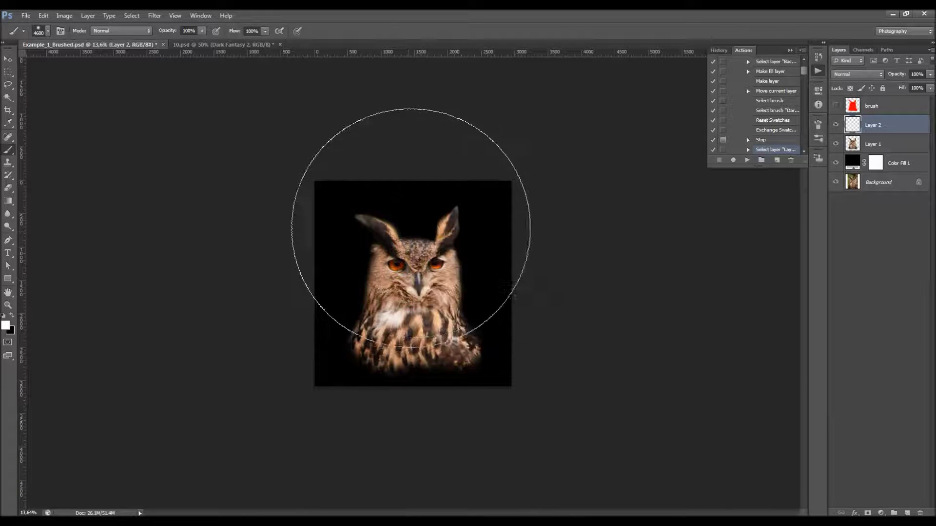
{"action": "right_click", "coordinate": [416, 218]}
{"action": "key", "text": "Return"}
{"action": "right_click", "coordinate": [417, 218]}
{"action": "key", "text": "Return"}
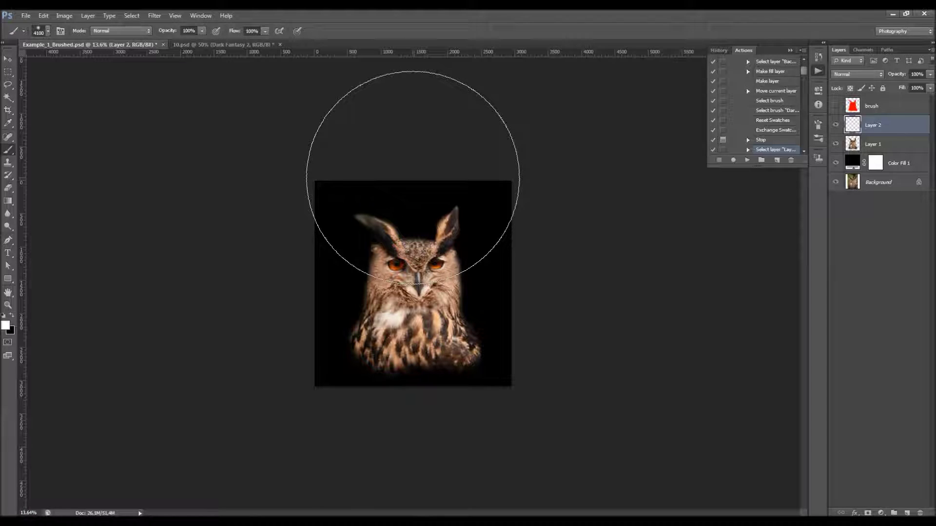
{"action": "left_click", "coordinate": [413, 178]}
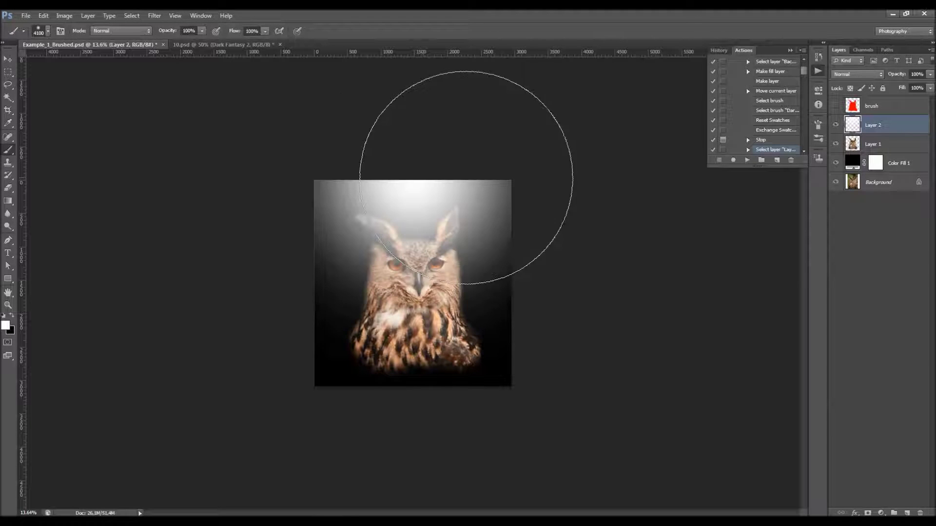
{"action": "key", "text": "v"}
{"action": "scroll", "coordinate": [429, 219], "scroll_direction": "up", "scroll_amount": 3}
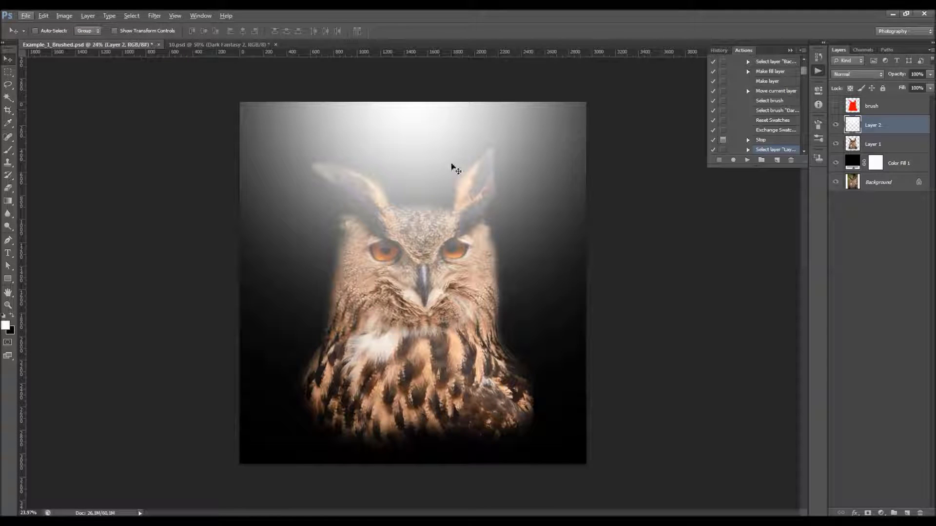
Try extra white dabs over the owl, undo and redo the glow strokes, then switch to Move
{"action": "key", "text": "b"}
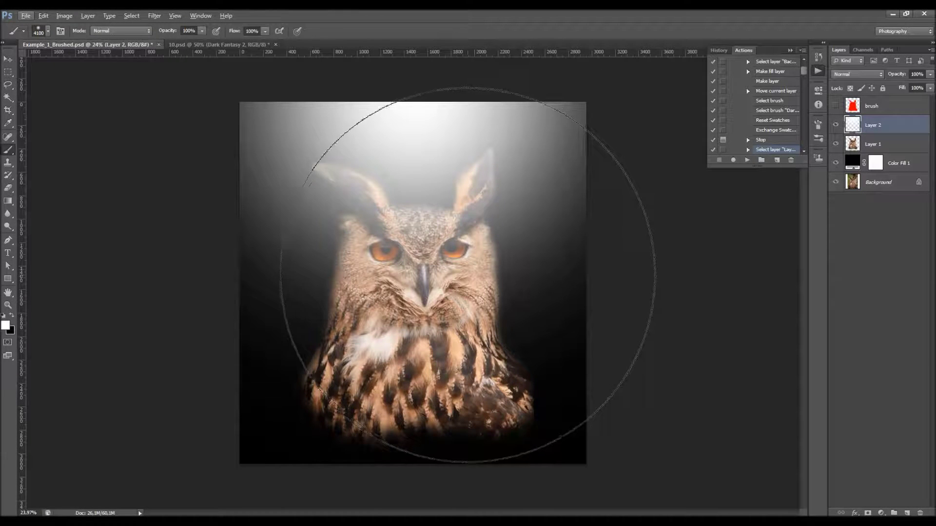
{"action": "left_click", "coordinate": [213, 44]}
{"action": "left_click", "coordinate": [127, 44]}
{"action": "key", "text": "bracketleft"}
{"action": "key", "text": "bracketleft"}
{"action": "key", "text": "bracketleft"}
{"action": "key", "text": "bracketleft"}
{"action": "key", "text": "bracketleft"}
{"action": "key", "text": "bracketleft"}
{"action": "key", "text": "bracketleft"}
{"action": "key", "text": "bracketleft"}
{"action": "key", "text": "bracketleft"}
{"action": "key", "text": "bracketleft"}
{"action": "key", "text": "bracketleft"}
{"action": "key", "text": "bracketleft"}
{"action": "key", "text": "bracketleft"}
{"action": "key", "text": "bracketleft"}
{"action": "key", "text": "bracketleft"}
{"action": "key", "text": "bracketleft"}
{"action": "key", "text": "bracketleft"}
{"action": "key", "text": "bracketleft"}
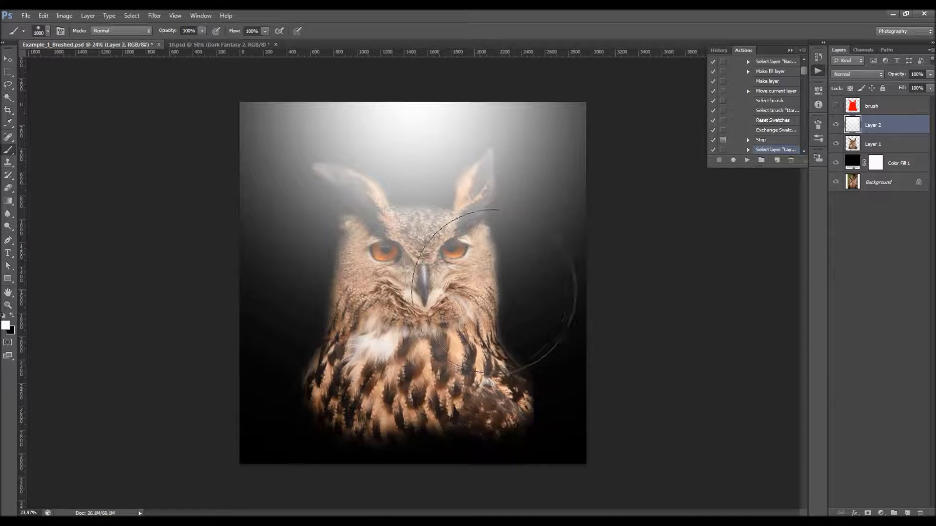
{"action": "left_click", "coordinate": [484, 292]}
{"action": "key", "text": "ctrl+z"}
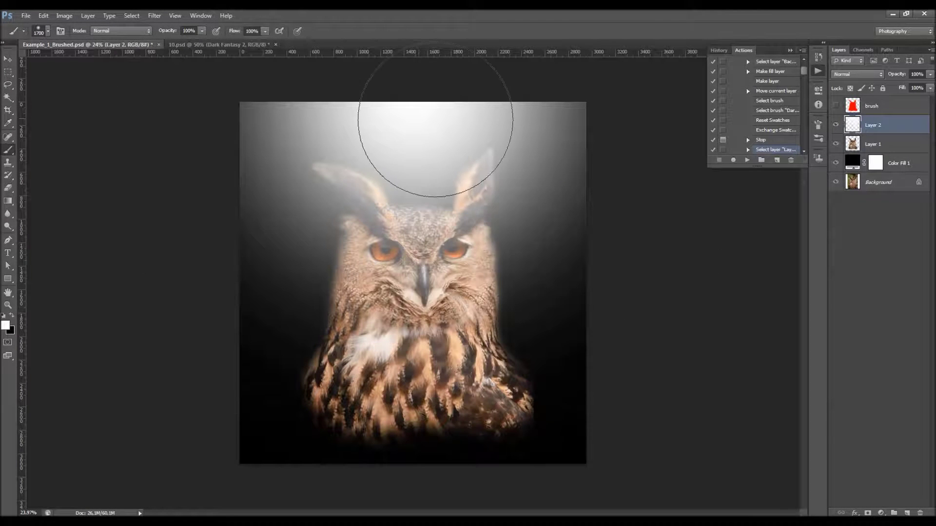
{"action": "key", "text": "ctrl+z"}
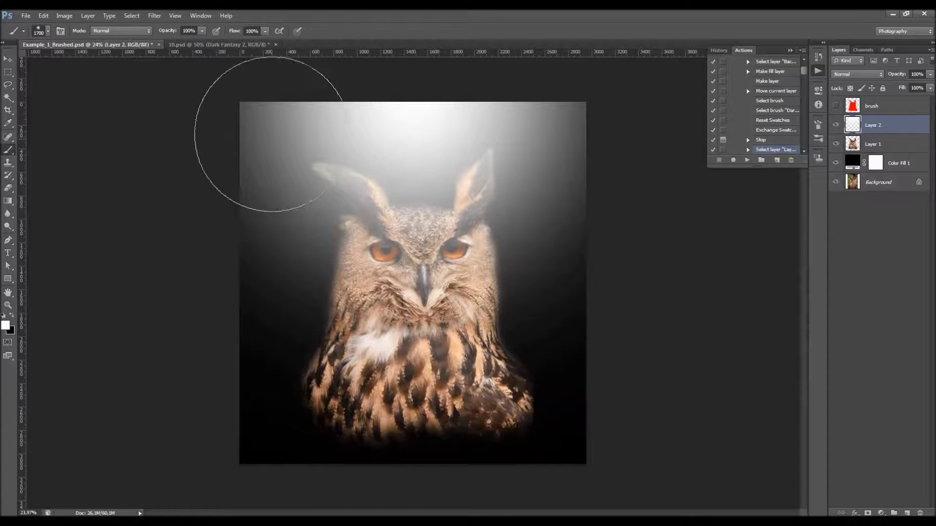
{"action": "key", "text": "bracketright"}
{"action": "key", "text": "bracketright"}
{"action": "key", "text": "bracketright"}
{"action": "key", "text": "bracketright"}
{"action": "key", "text": "bracketright"}
{"action": "key", "text": "bracketright"}
{"action": "key", "text": "bracketright"}
{"action": "key", "text": "bracketright"}
{"action": "key", "text": "bracketright"}
{"action": "key", "text": "bracketright"}
{"action": "key", "text": "bracketright"}
{"action": "key", "text": "bracketright"}
{"action": "key", "text": "bracketright"}
{"action": "key", "text": "bracketright"}
{"action": "key", "text": "bracketright"}
{"action": "key", "text": "bracketright"}
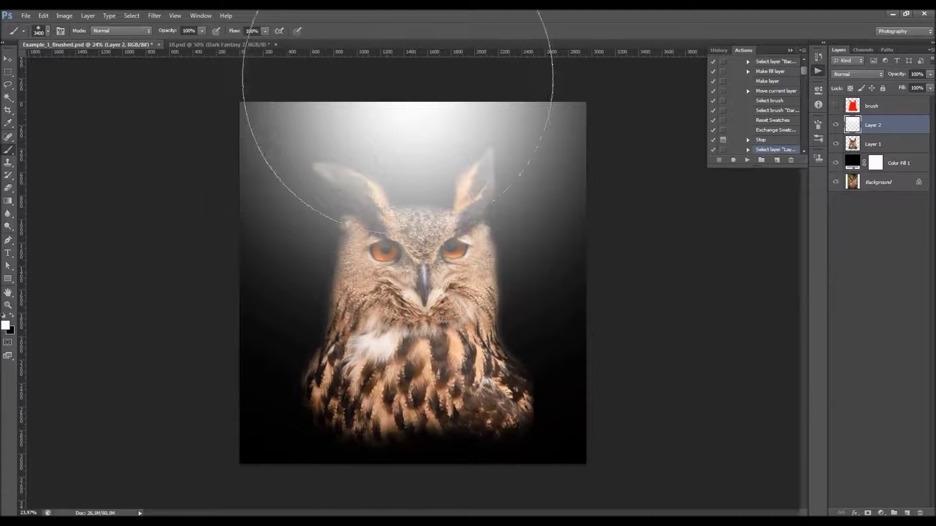
{"action": "key", "text": "ctrl+z"}
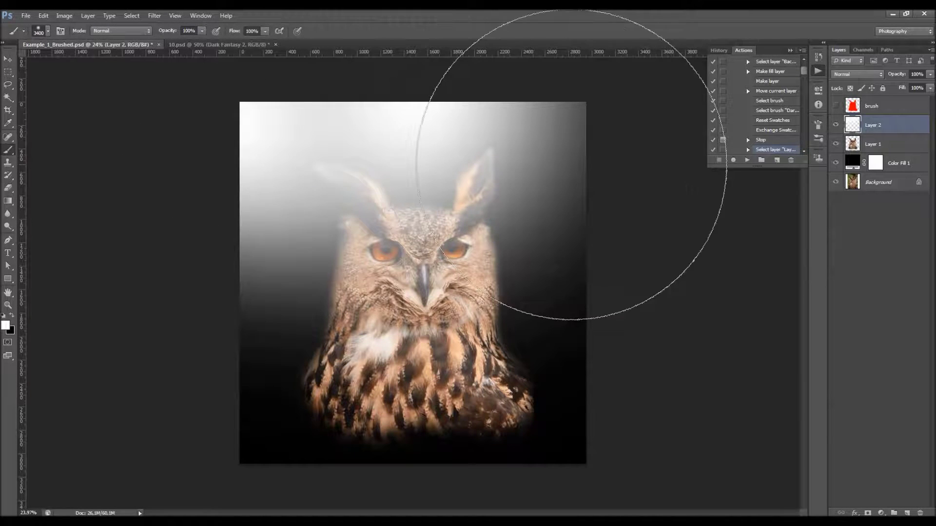
{"action": "key", "text": "ctrl+z"}
{"action": "key", "text": "v"}
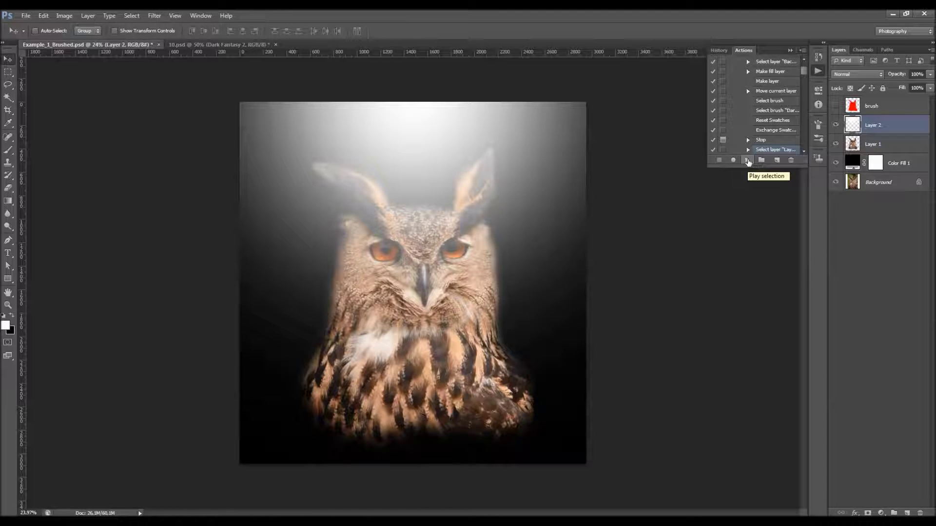
Resume the Dark Fantasy action and continue it to the Radial Blur step
{"action": "left_click", "coordinate": [747, 161]}
{"action": "left_click_drag", "start_coordinate": [414, 208], "coordinate": [550, 227]}
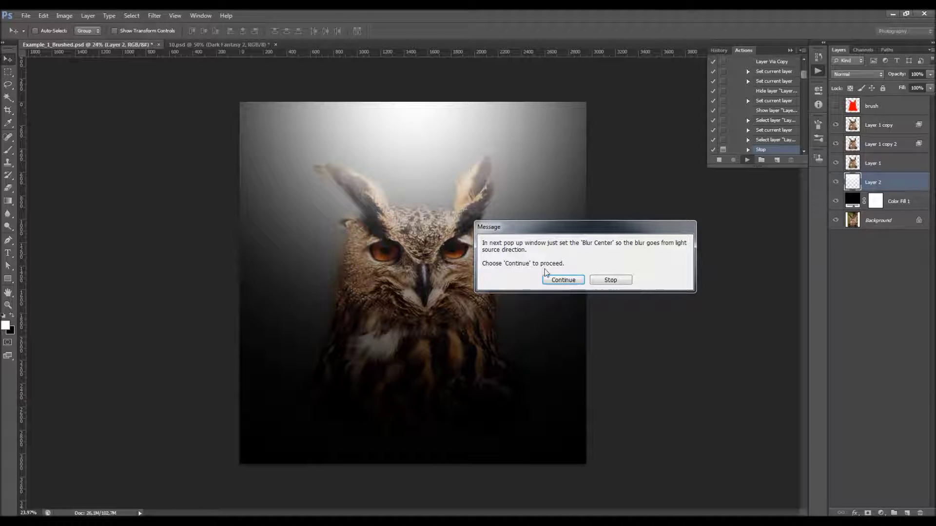
{"action": "left_click", "coordinate": [563, 280]}
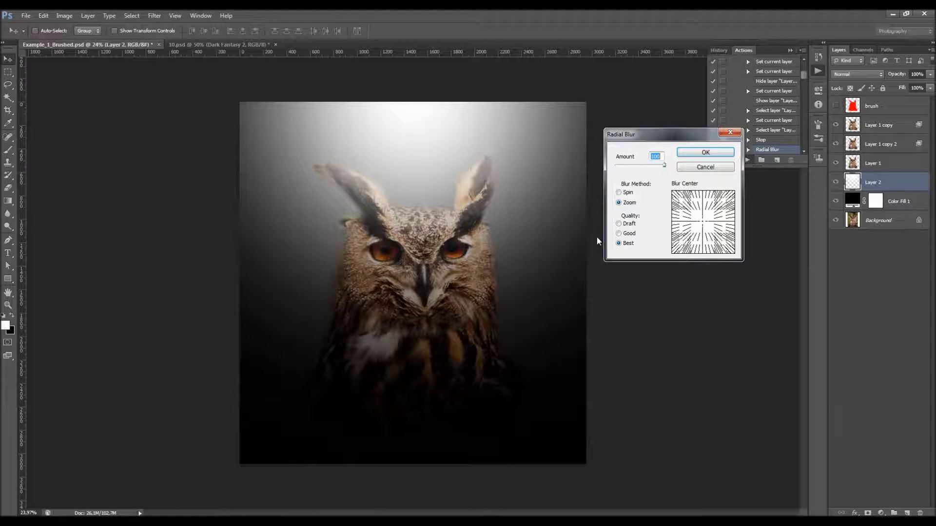
Place the zoom Radial Blur centre at the top middle, under the light source
{"action": "mouse_move", "coordinate": [700, 222]}
{"action": "left_mouse_down"}
{"action": "mouse_move", "coordinate": [710, 219]}
{"action": "mouse_move", "coordinate": [689, 213]}
{"action": "mouse_move", "coordinate": [701, 223]}
{"action": "left_mouse_up"}
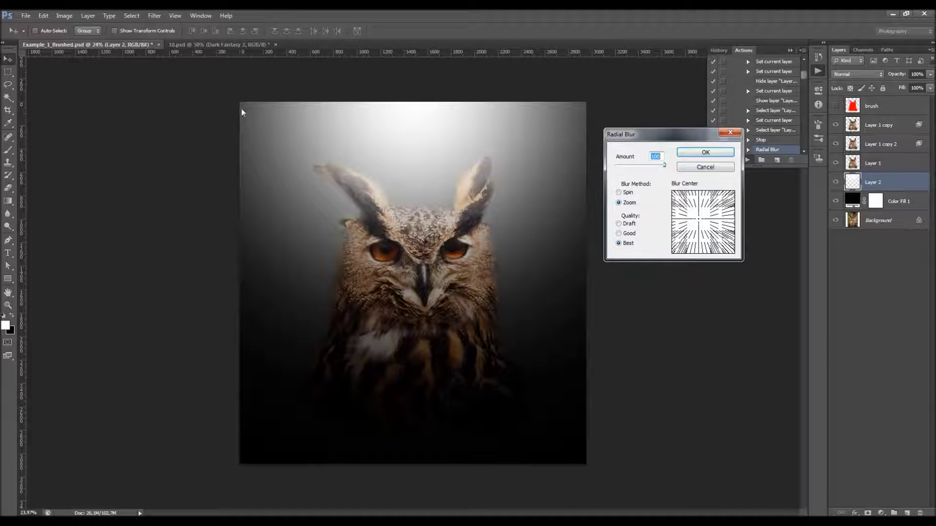
{"action": "left_click_drag", "start_coordinate": [707, 217], "coordinate": [646, 176]}
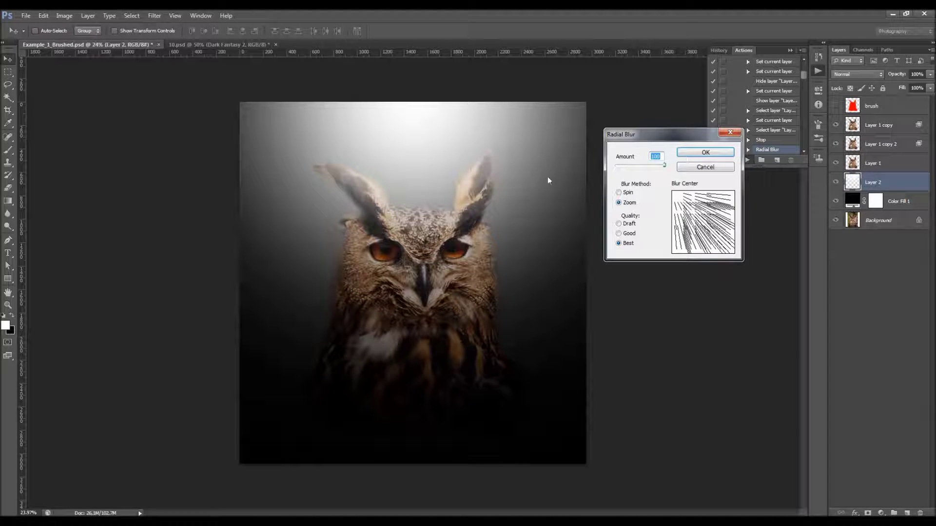
{"action": "mouse_move", "coordinate": [702, 205]}
{"action": "left_mouse_down"}
{"action": "mouse_move", "coordinate": [702, 222]}
{"action": "mouse_move", "coordinate": [704, 190]}
{"action": "left_mouse_up"}
{"action": "left_click", "coordinate": [704, 189]}
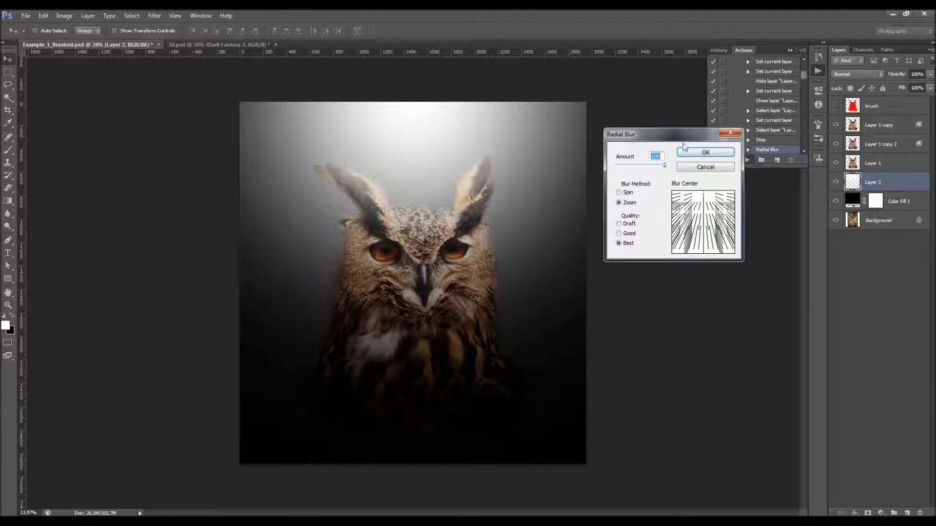
{"action": "left_click_drag", "start_coordinate": [688, 138], "coordinate": [664, 149]}
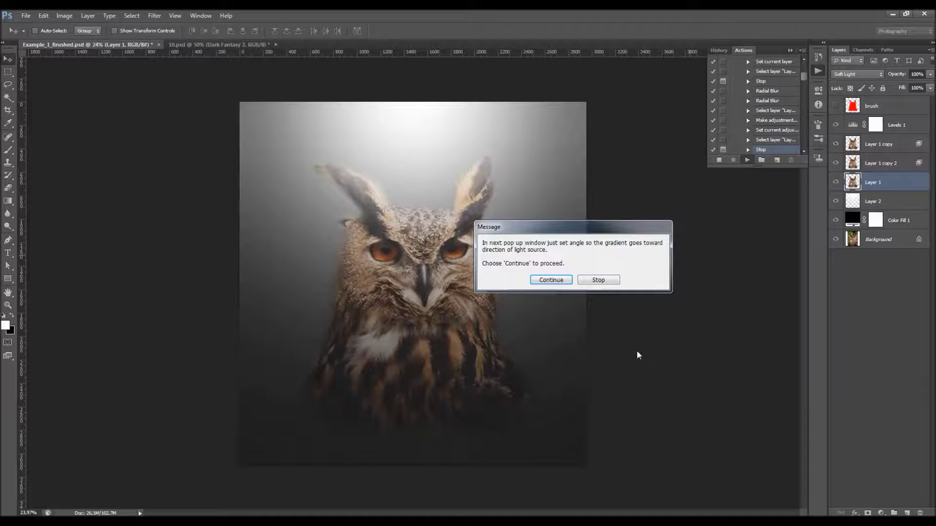
Continue the action and give Layer 1's Soft Light gradient overlay a 90° angle at 20% opacity
{"action": "left_click_drag", "start_coordinate": [601, 233], "coordinate": [575, 221]}
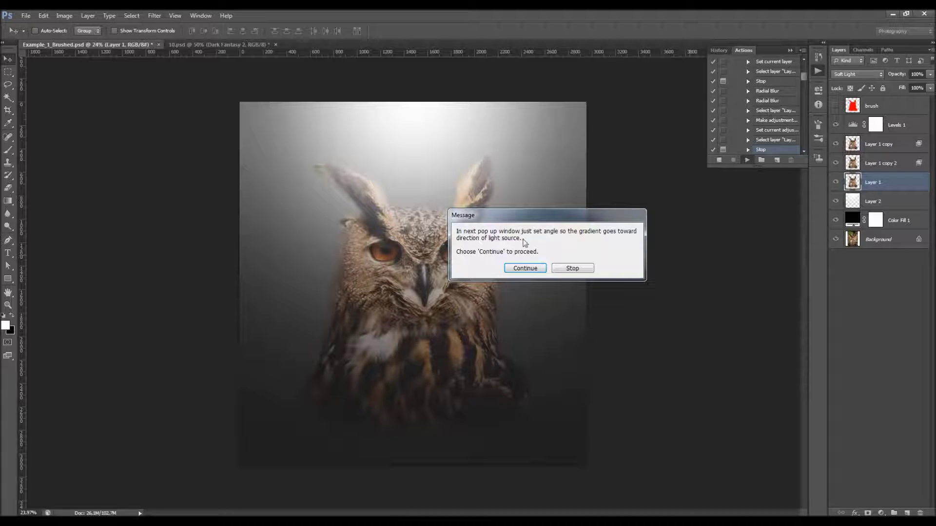
{"action": "left_click", "coordinate": [525, 268]}
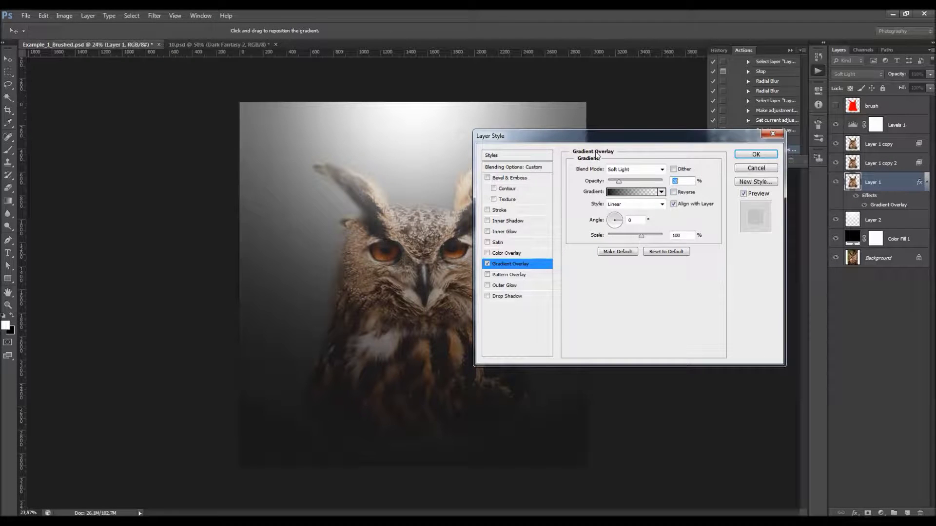
{"action": "left_click_drag", "start_coordinate": [580, 146], "coordinate": [666, 200]}
{"action": "left_click_drag", "start_coordinate": [707, 278], "coordinate": [700, 271]}
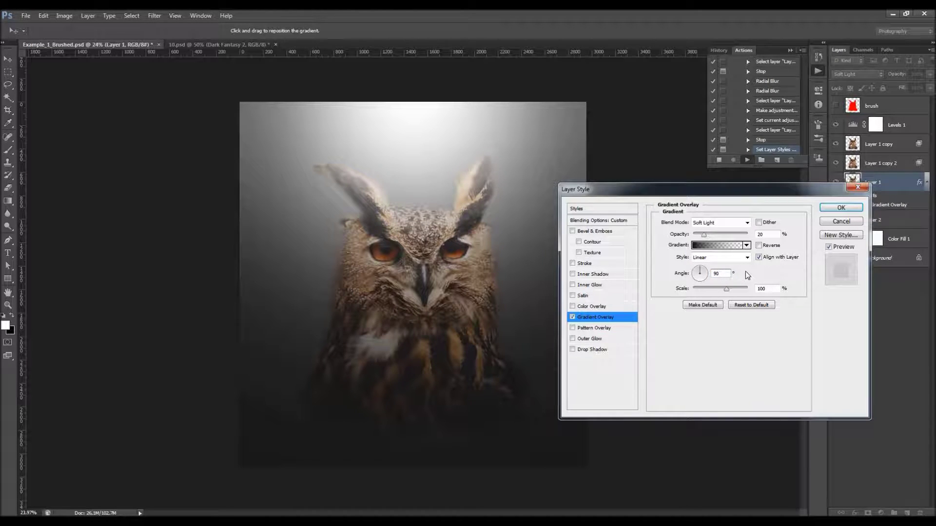
{"action": "left_click", "coordinate": [573, 318]}
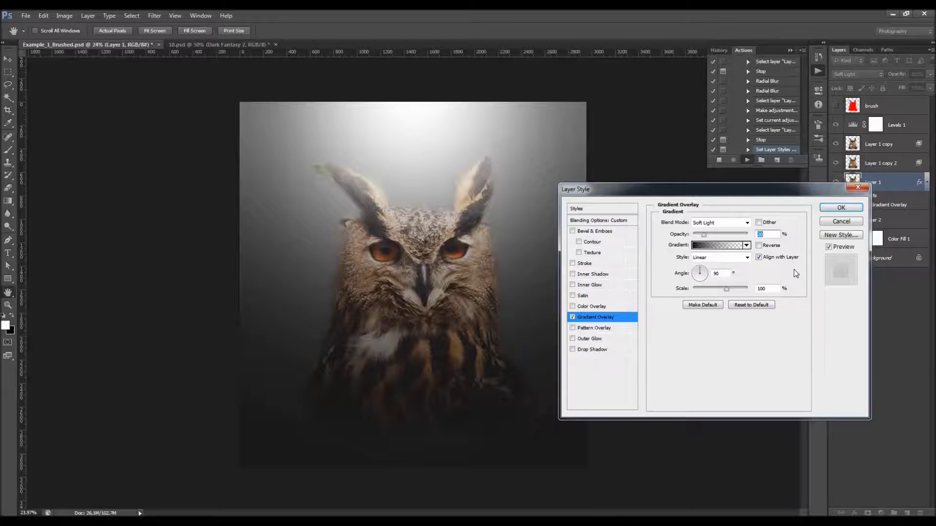
{"action": "left_click_drag", "start_coordinate": [706, 195], "coordinate": [634, 187]}
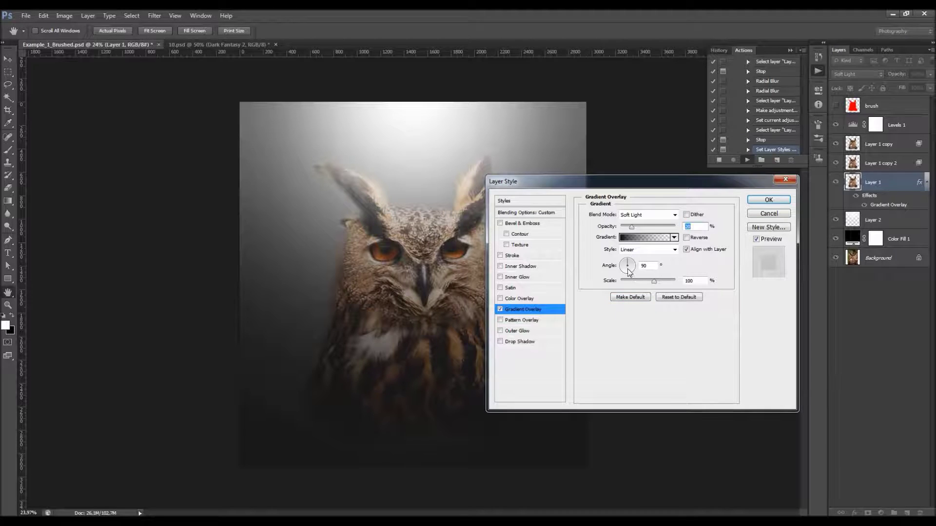
{"action": "left_click_drag", "start_coordinate": [623, 190], "coordinate": [662, 199]}
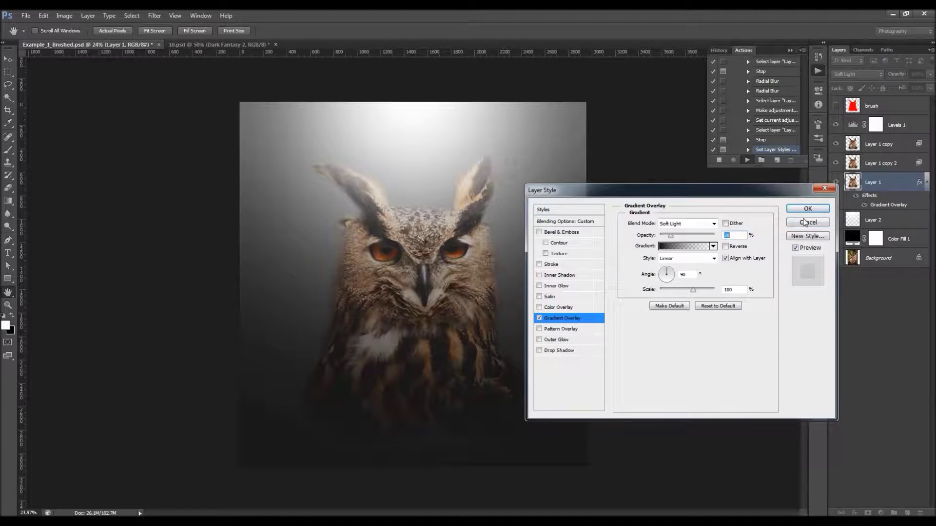
{"action": "left_click", "coordinate": [810, 209]}
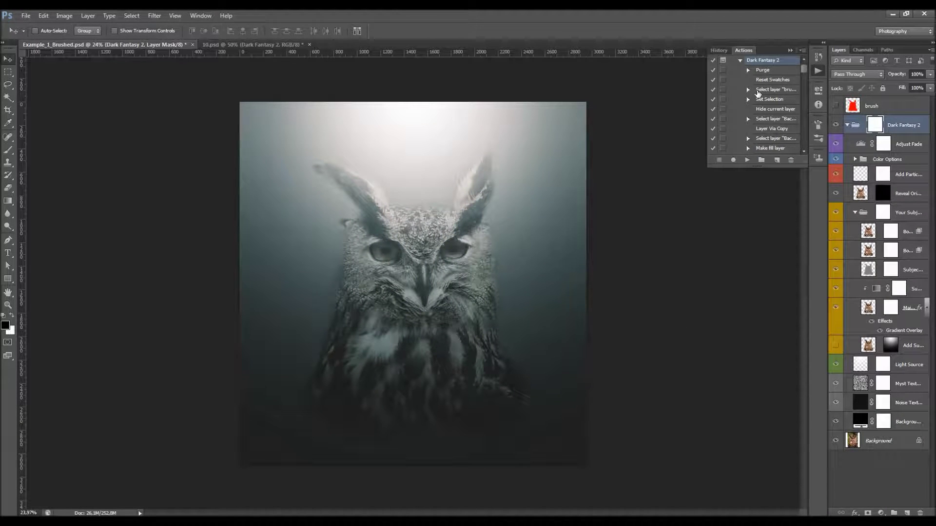
Close the Actions panel and browse the Dark Fantasy 2 and Color Options group contents
{"action": "left_click", "coordinate": [739, 63]}
{"action": "left_click", "coordinate": [788, 50]}
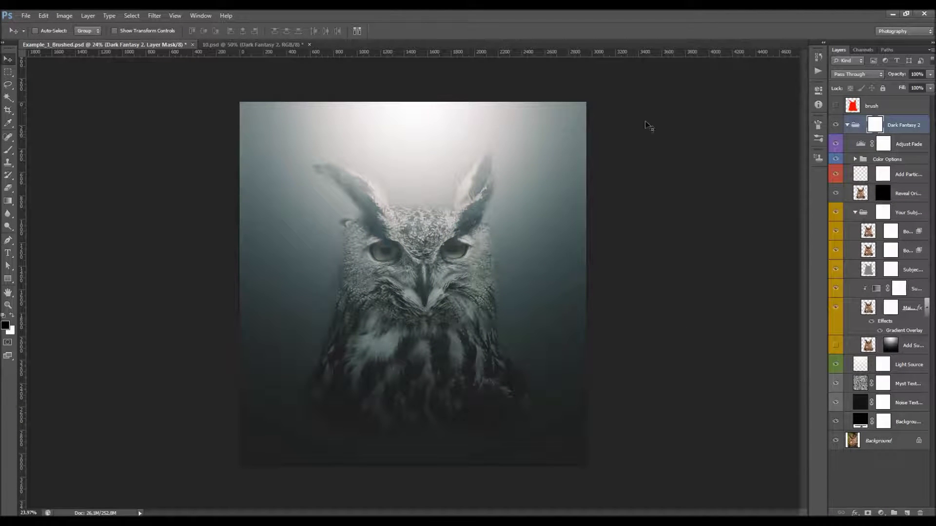
{"action": "scroll", "coordinate": [416, 225], "scroll_direction": "up", "scroll_amount": 1}
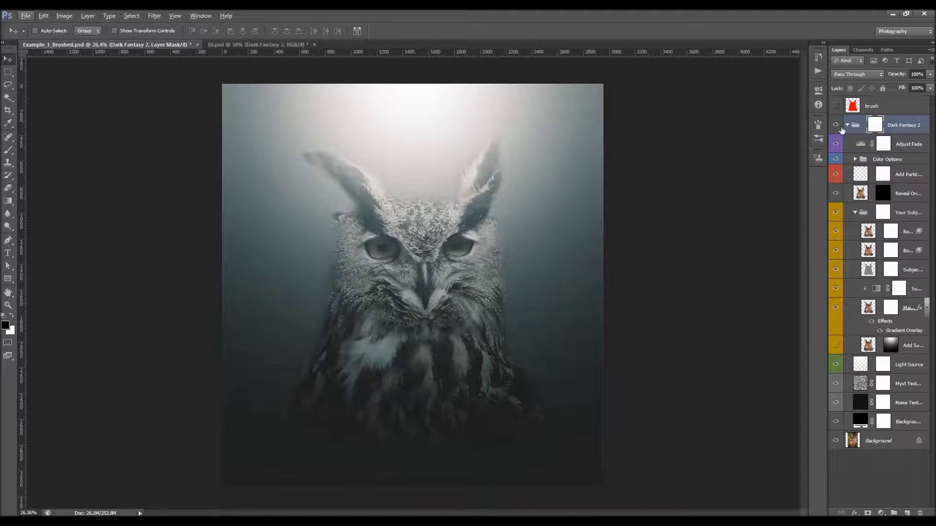
{"action": "left_click", "coordinate": [855, 160]}
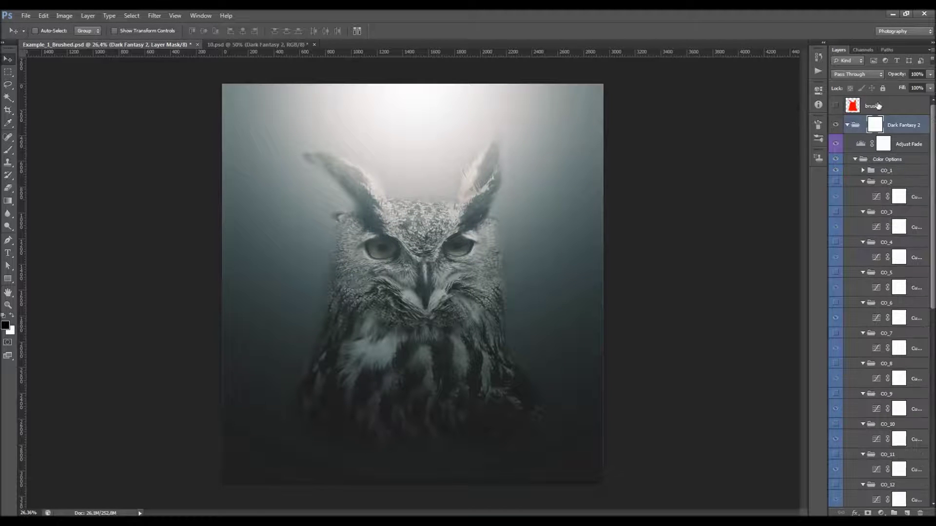
{"action": "left_click", "coordinate": [855, 160]}
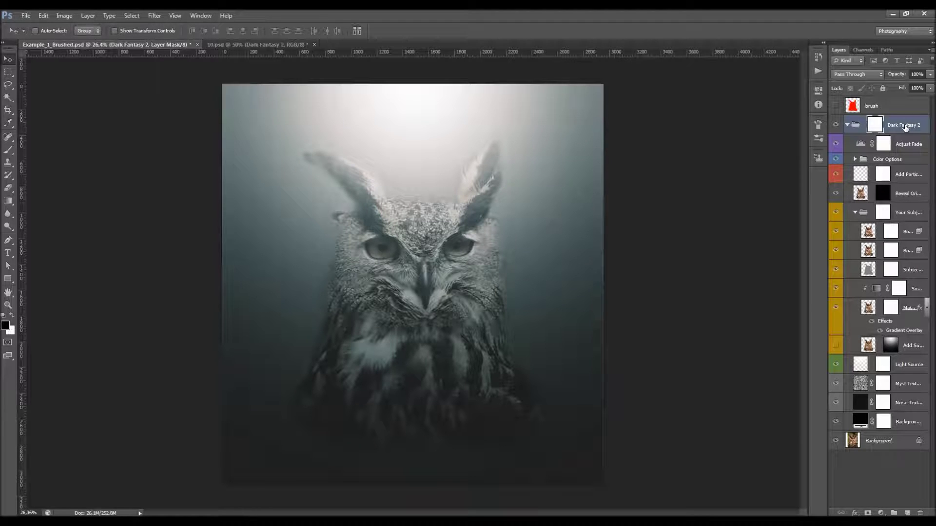
{"action": "left_click", "coordinate": [847, 125]}
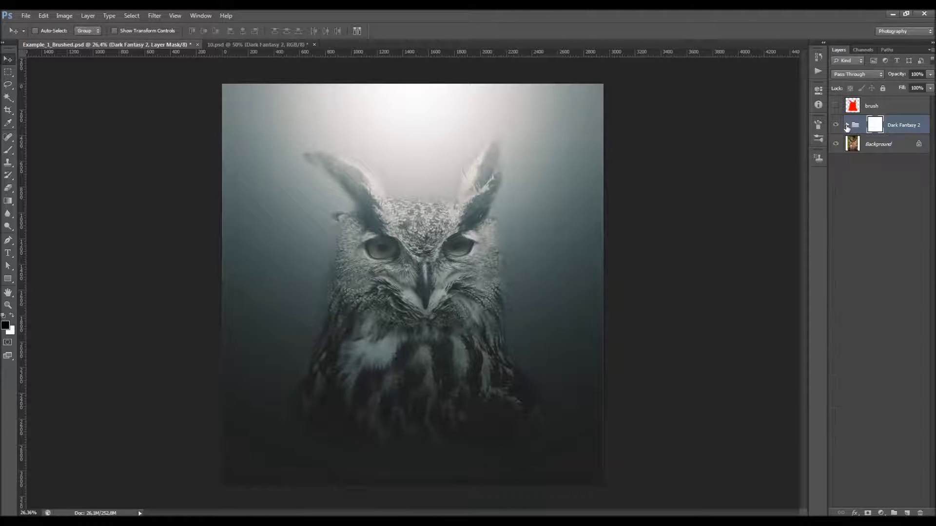
{"action": "left_click", "coordinate": [847, 126]}
{"action": "left_click", "coordinate": [856, 158]}
{"action": "left_click", "coordinate": [855, 159]}
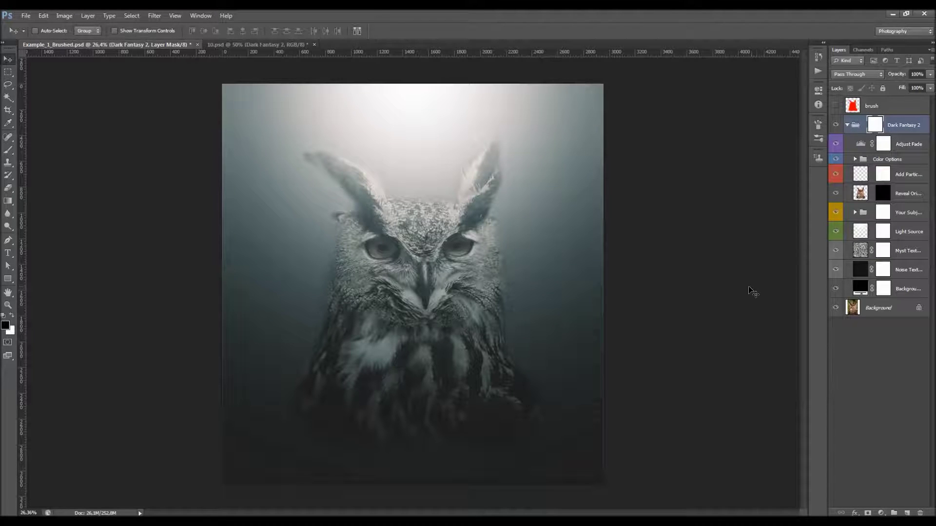
{"action": "left_click", "coordinate": [847, 125]}
Toggle the Dark Fantasy 2 group and red brush layer visibility to compare with the original owl
{"action": "left_click", "coordinate": [835, 125]}
{"action": "left_click", "coordinate": [839, 111]}
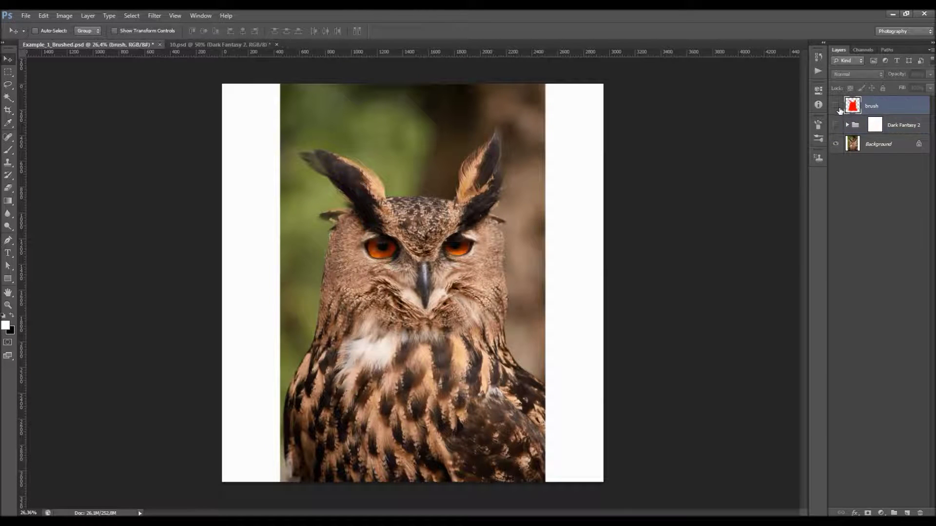
{"action": "left_click", "coordinate": [836, 107]}
{"action": "left_click", "coordinate": [835, 124]}
{"action": "left_click", "coordinate": [836, 106]}
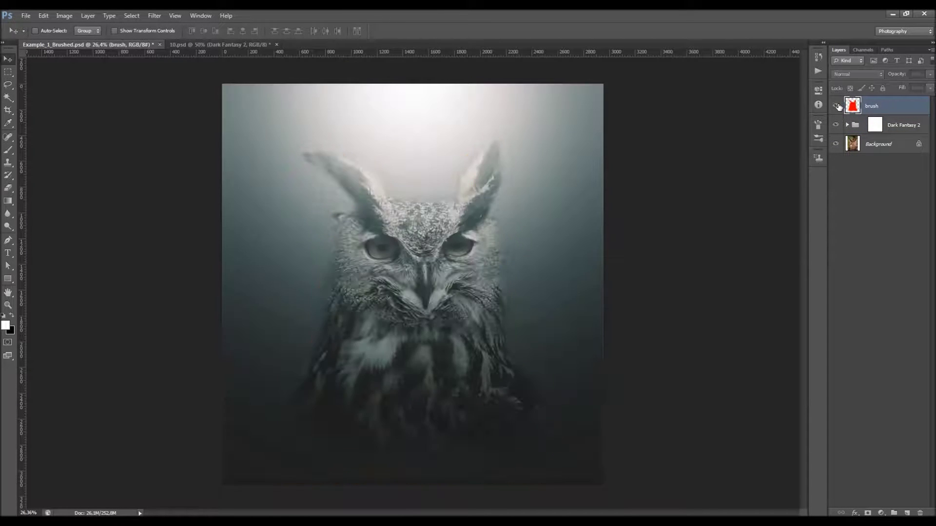
Delete the Dark Fantasy 2 group, then undo the deletion to restore it
{"action": "left_click", "coordinate": [836, 106]}
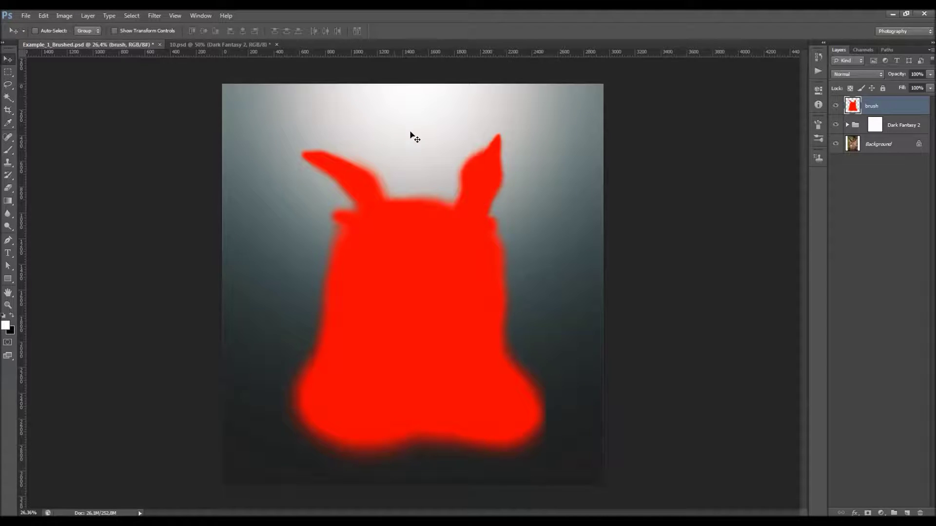
{"action": "left_click", "coordinate": [859, 124]}
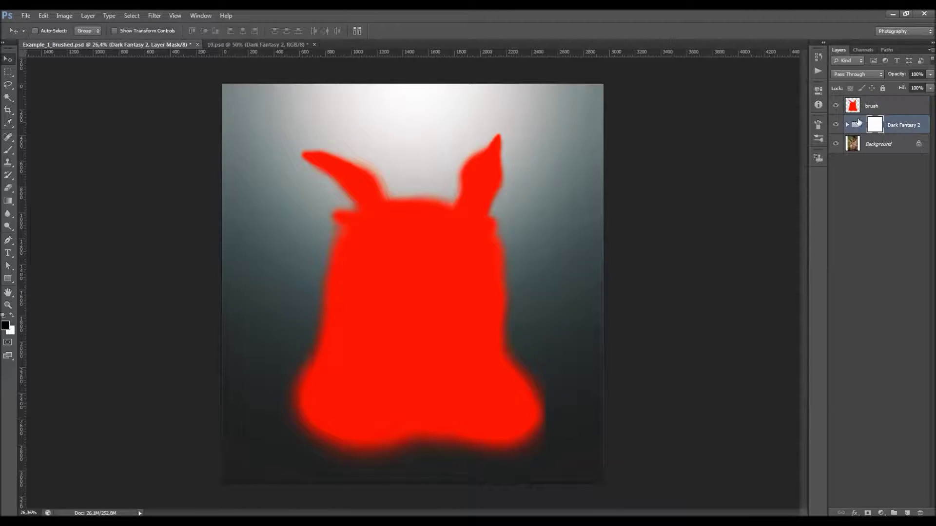
{"action": "key", "text": "Delete"}
{"action": "left_click", "coordinate": [818, 73]}
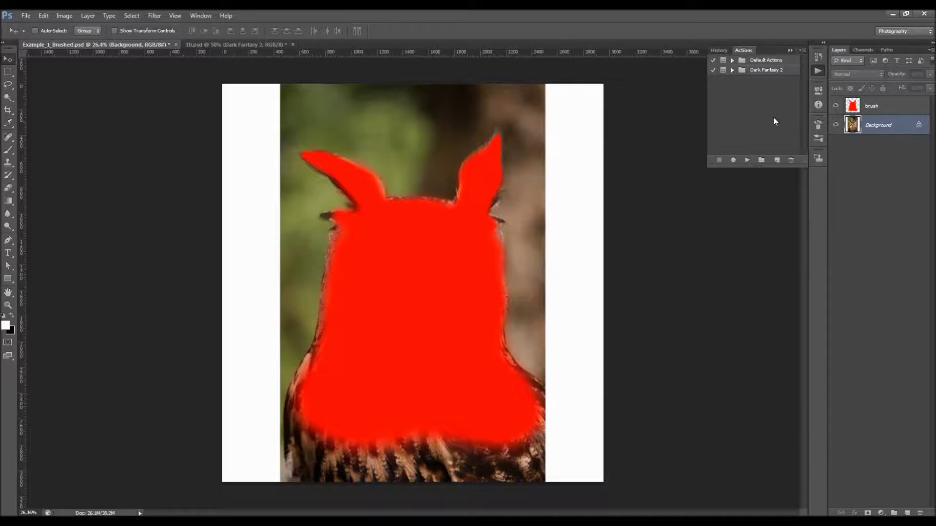
{"action": "left_click", "coordinate": [792, 51]}
{"action": "key", "text": "ctrl+z"}
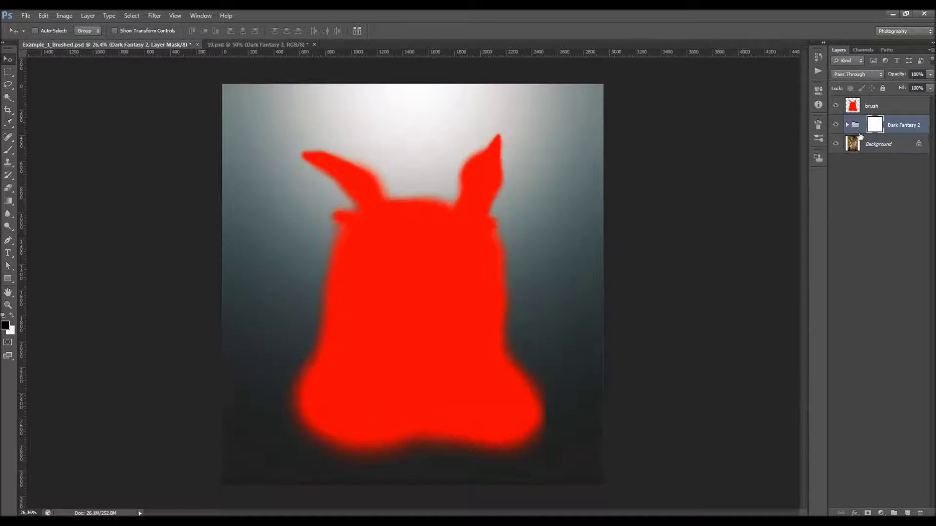
Hide the red brush layer, compare the Dark Fantasy 2 effect on and off, and expand the group
{"action": "left_click", "coordinate": [861, 106]}
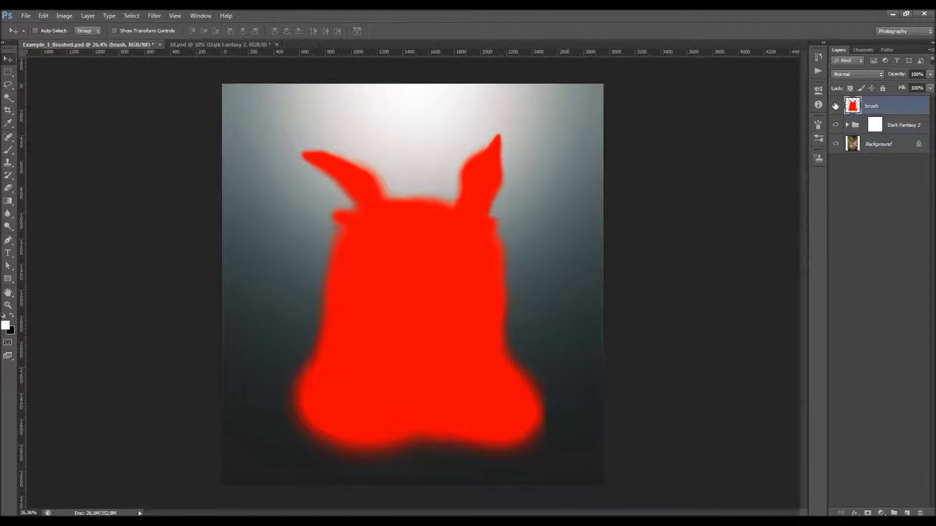
{"action": "left_click", "coordinate": [835, 106]}
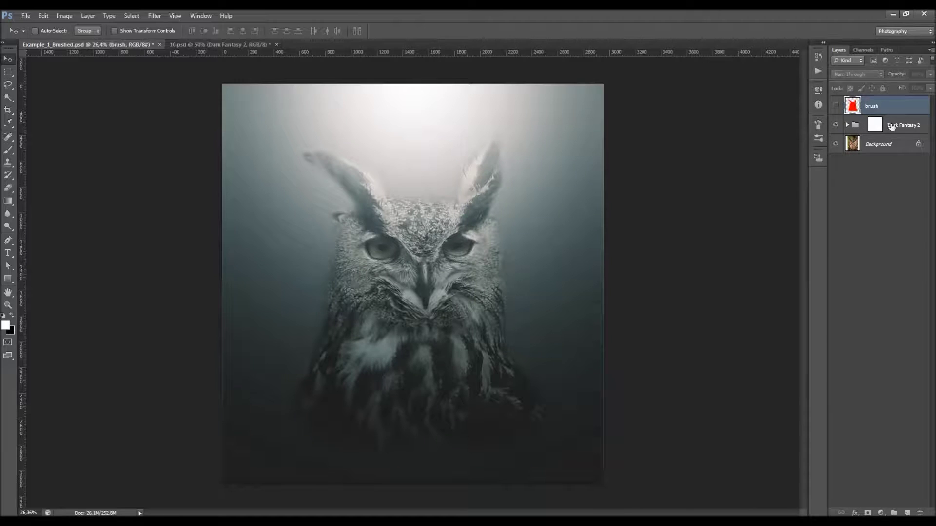
{"action": "left_click", "coordinate": [874, 124]}
{"action": "left_click", "coordinate": [836, 124]}
{"action": "left_click", "coordinate": [835, 125]}
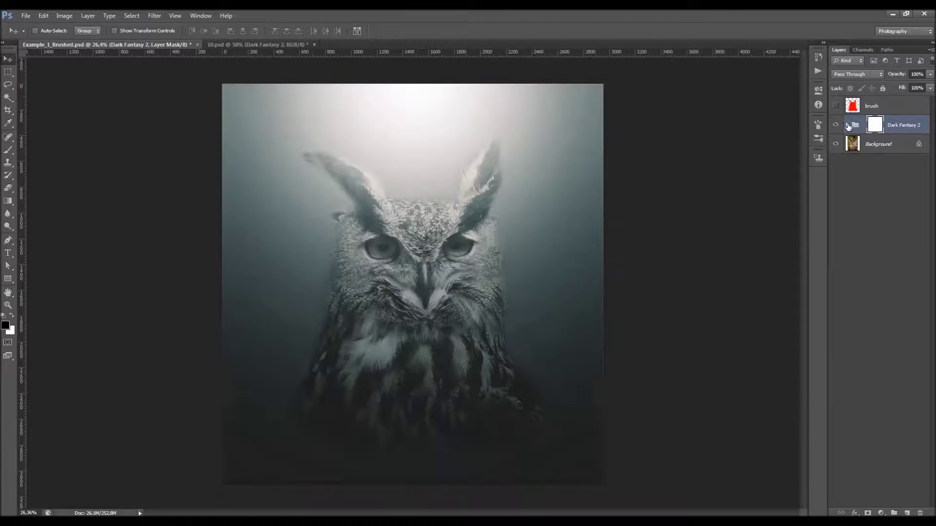
{"action": "left_click", "coordinate": [848, 125]}
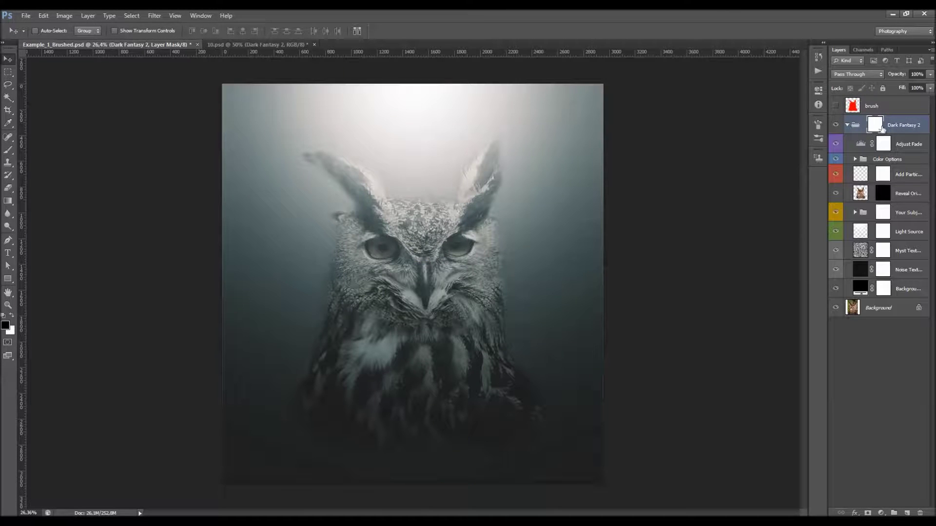
Recolour the Background Color fill layer to a very dark red (230505) in the Color Picker
{"action": "left_click", "coordinate": [907, 288]}
{"action": "left_click_drag", "start_coordinate": [828, 274], "coordinate": [798, 274]}
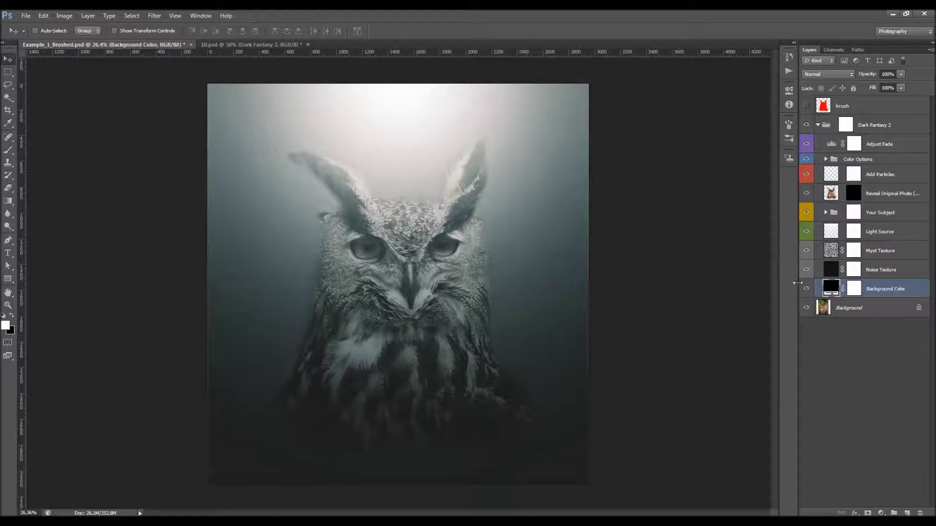
{"action": "left_click", "coordinate": [806, 288]}
{"action": "left_click", "coordinate": [806, 289]}
{"action": "double_click", "coordinate": [825, 286]}
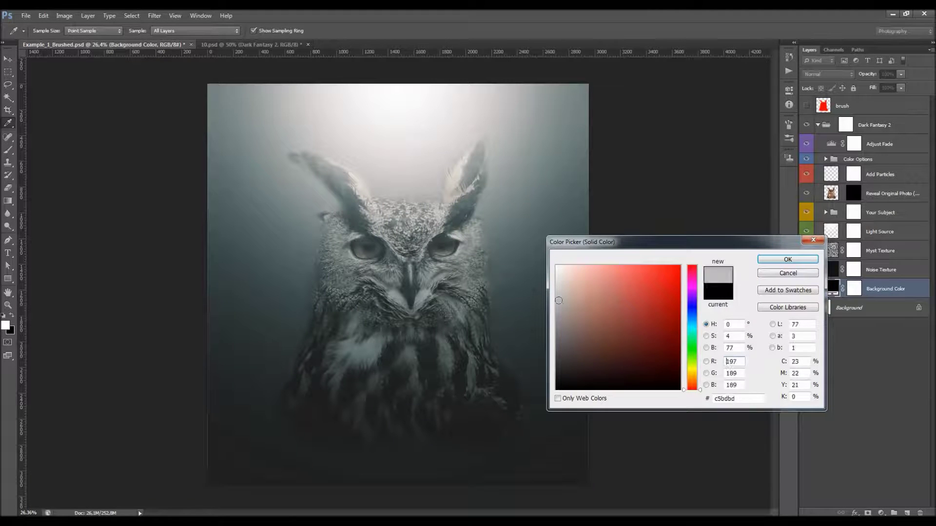
{"action": "left_click", "coordinate": [541, 371]}
{"action": "mouse_move", "coordinate": [558, 373]}
{"action": "left_mouse_down"}
{"action": "mouse_move", "coordinate": [663, 373]}
{"action": "mouse_move", "coordinate": [607, 373]}
{"action": "left_mouse_up"}
{"action": "left_click", "coordinate": [788, 259]}
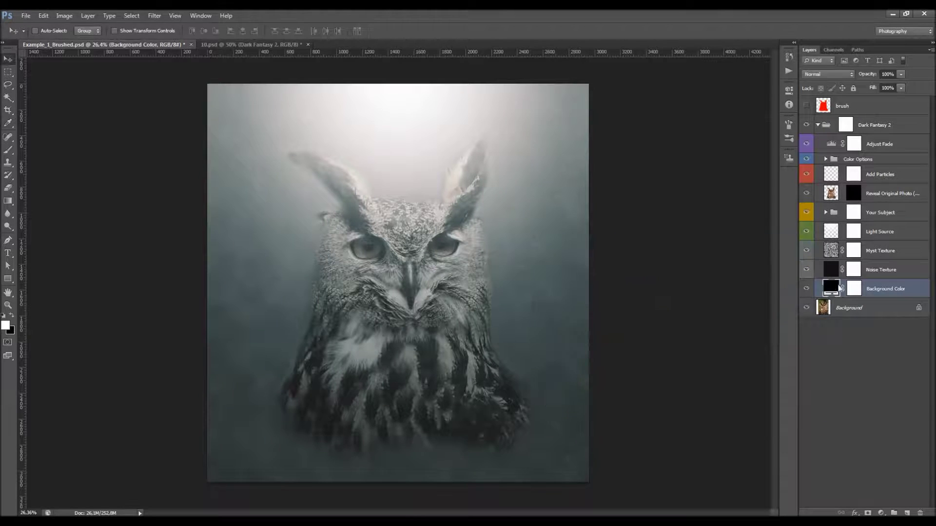
{"action": "left_click", "coordinate": [867, 270]}
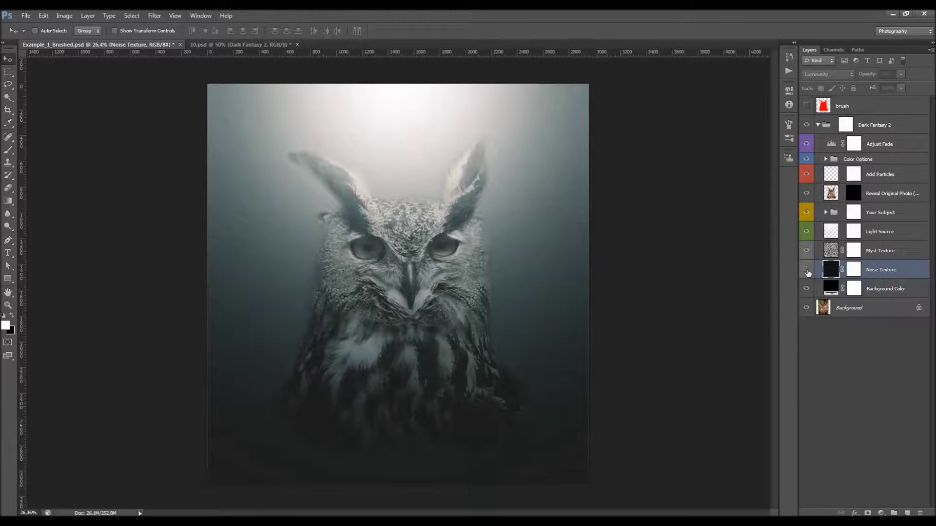
Try the Noise Texture at 100% opacity, then settle it at about 5%
{"action": "key", "text": "ctrl+0"}
{"action": "left_click_drag", "start_coordinate": [535, 475], "coordinate": [747, 242]}
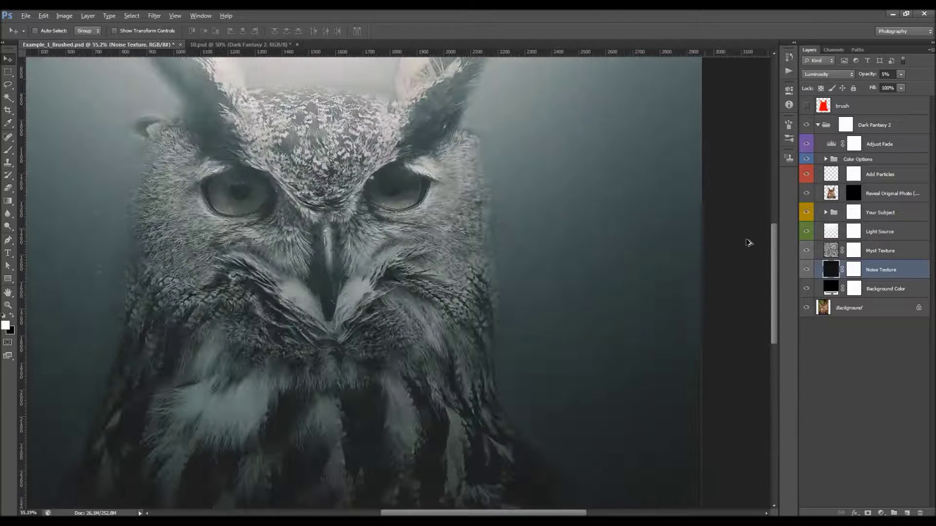
{"action": "left_click_drag", "start_coordinate": [861, 79], "coordinate": [930, 80]}
{"action": "left_click_drag", "start_coordinate": [571, 207], "coordinate": [508, 241]}
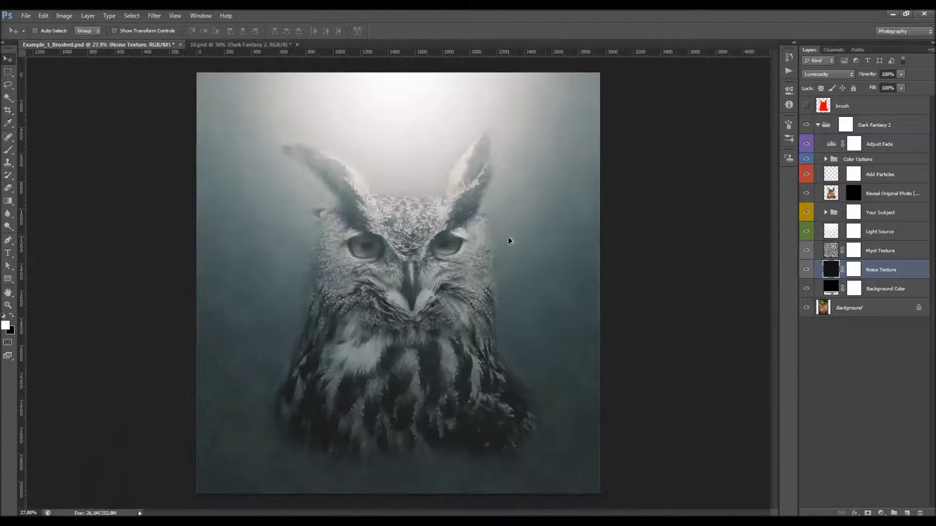
{"action": "scroll", "coordinate": [508, 240], "scroll_direction": "up", "scroll_amount": 1}
{"action": "scroll", "coordinate": [711, 144], "scroll_direction": "down", "scroll_amount": 1}
{"action": "left_click_drag", "start_coordinate": [865, 74], "coordinate": [747, 92]}
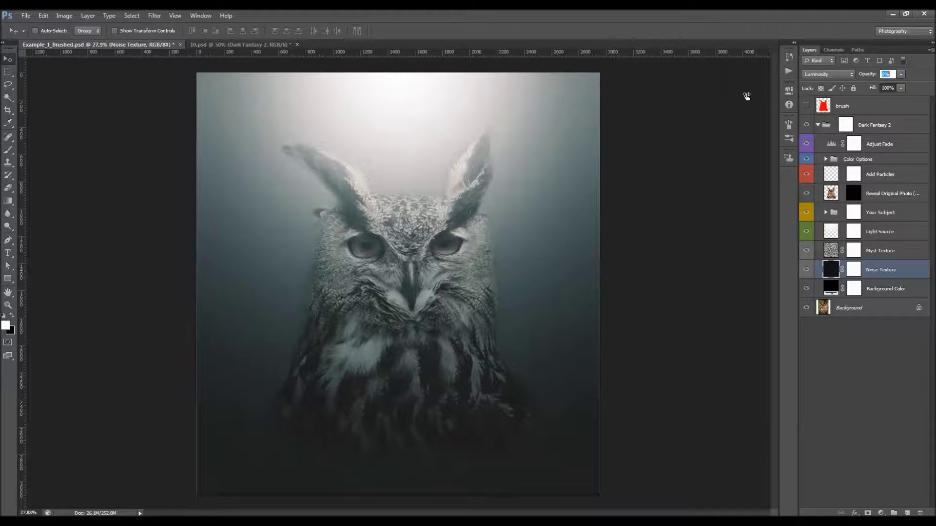
{"action": "key", "text": "Return"}
Set the Myst Texture layer's opacity to 19% and make the Noise Texture visible
{"action": "left_click", "coordinate": [884, 254]}
{"action": "left_click", "coordinate": [807, 251]}
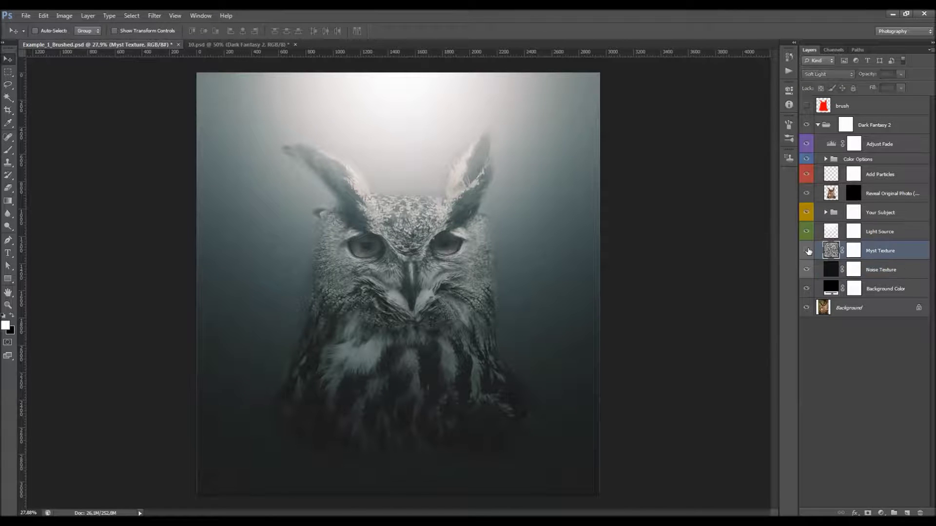
{"action": "left_click", "coordinate": [807, 251]}
{"action": "left_click_drag", "start_coordinate": [862, 75], "coordinate": [930, 78]}
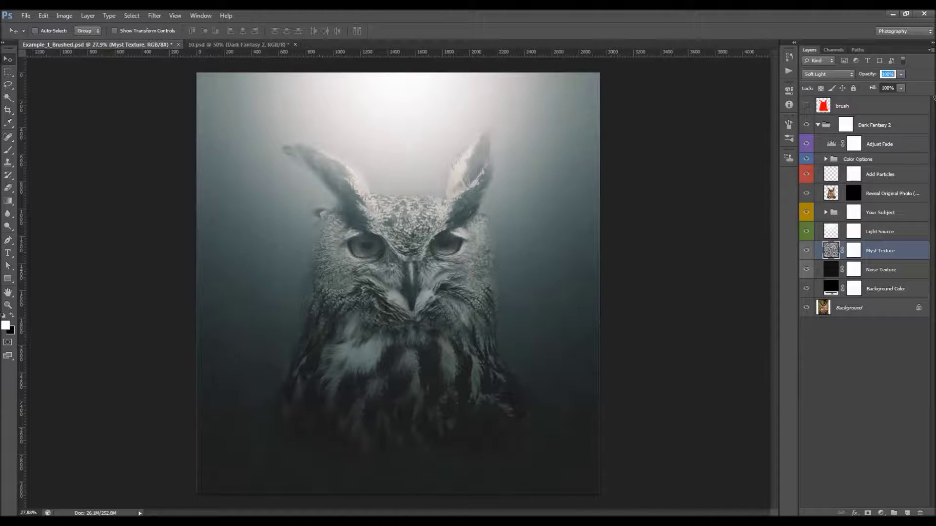
{"action": "type", "text": "21"}
{"action": "key", "text": "Return"}
{"action": "type", "text": "19"}
{"action": "left_click", "coordinate": [806, 270]}
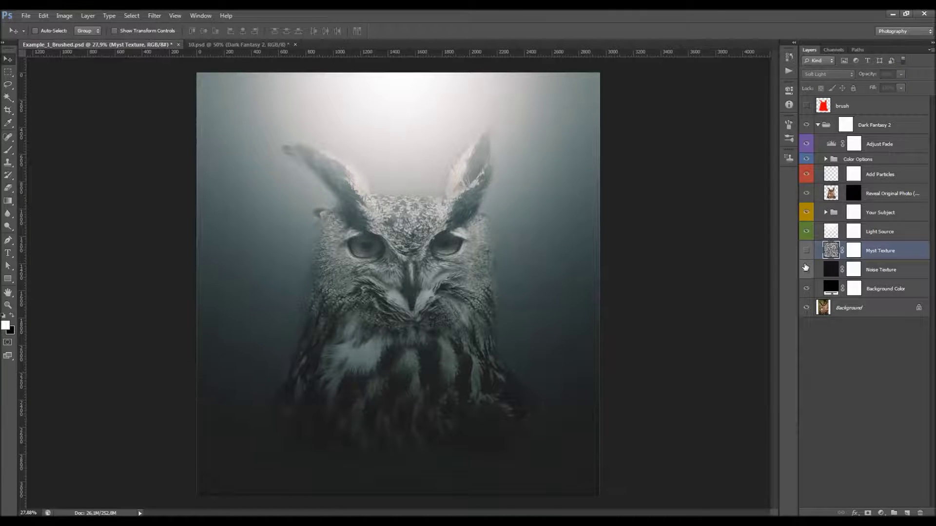
Compare the Light Source glow on and off and dim it to about 86% opacity
{"action": "left_click", "coordinate": [893, 239]}
{"action": "scroll", "coordinate": [634, 244], "scroll_direction": "down", "scroll_amount": 1}
{"action": "left_click", "coordinate": [807, 231]}
{"action": "left_click", "coordinate": [807, 232]}
{"action": "left_click", "coordinate": [807, 232]}
{"action": "left_click", "coordinate": [807, 231]}
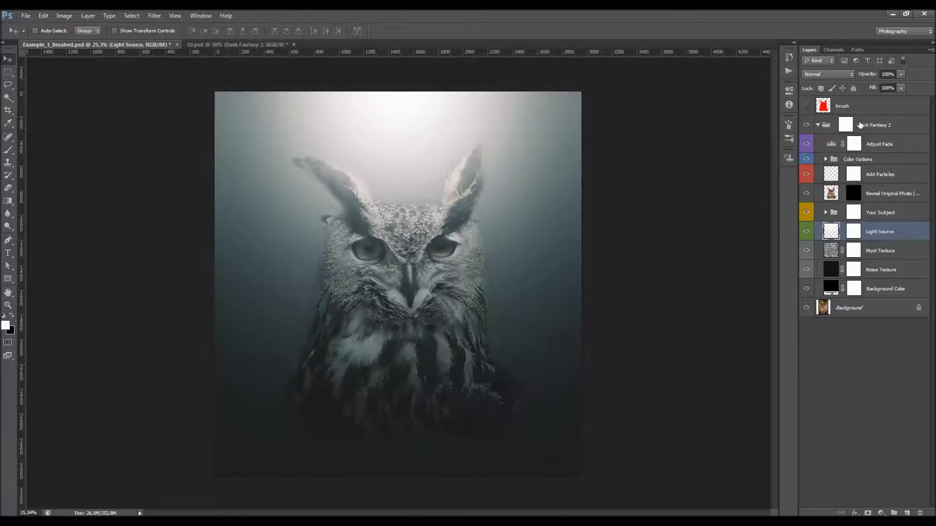
{"action": "left_click_drag", "start_coordinate": [872, 77], "coordinate": [866, 78]}
Paint black over the lower owl on the Light Source mask with a smaller brush, then undo it
{"action": "left_click", "coordinate": [853, 232]}
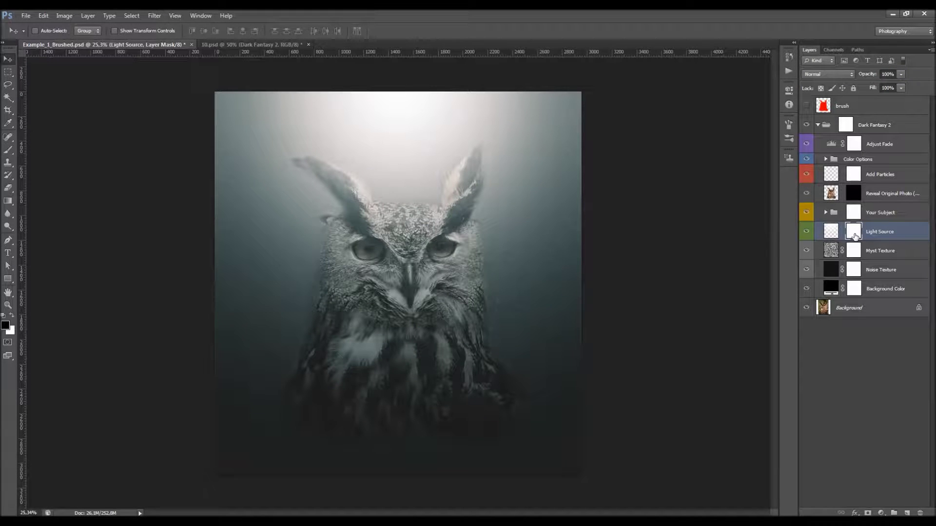
{"action": "key", "text": "b"}
{"action": "key", "text": "bracketleft"}
{"action": "key", "text": "bracketleft"}
{"action": "key", "text": "bracketleft"}
{"action": "key", "text": "bracketleft"}
{"action": "key", "text": "bracketleft"}
{"action": "key", "text": "bracketleft"}
{"action": "key", "text": "bracketleft"}
{"action": "key", "text": "bracketleft"}
{"action": "key", "text": "bracketleft"}
{"action": "key", "text": "bracketleft"}
{"action": "key", "text": "bracketleft"}
{"action": "key", "text": "bracketleft"}
{"action": "key", "text": "bracketleft"}
{"action": "key", "text": "bracketleft"}
{"action": "scroll", "coordinate": [317, 401], "scroll_direction": "down", "scroll_amount": 2}
{"action": "mouse_move", "coordinate": [318, 400]}
{"action": "left_mouse_down"}
{"action": "mouse_move", "coordinate": [252, 392]}
{"action": "mouse_move", "coordinate": [440, 407]}
{"action": "mouse_move", "coordinate": [576, 397]}
{"action": "left_mouse_up"}
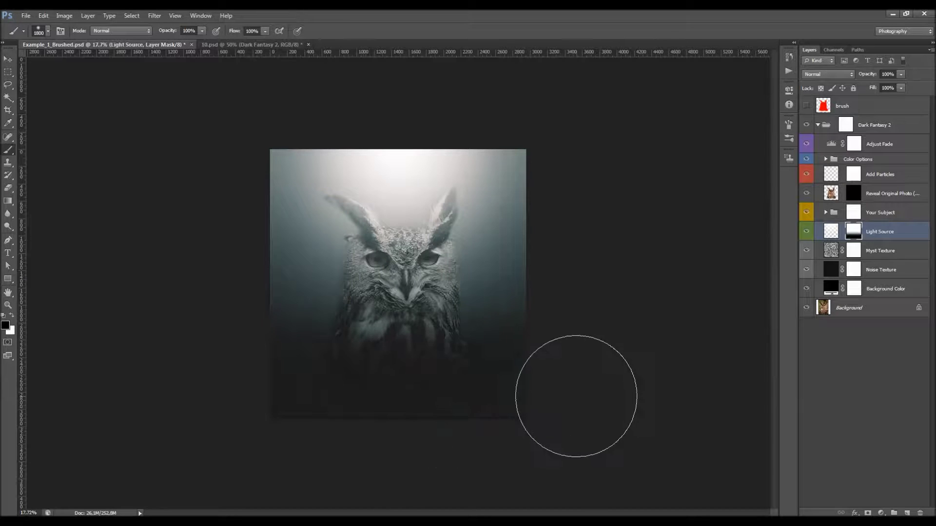
{"action": "key", "text": "ctrl+z"}
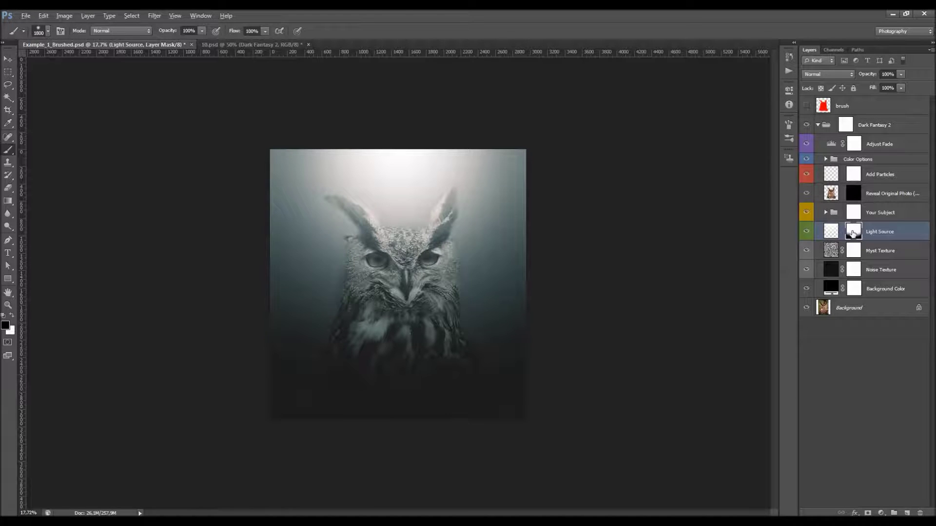
Paint the bottom edge of the Light Source mask black while viewing the mask alone
{"action": "left_click", "coordinate": [852, 233], "text": "alt"}
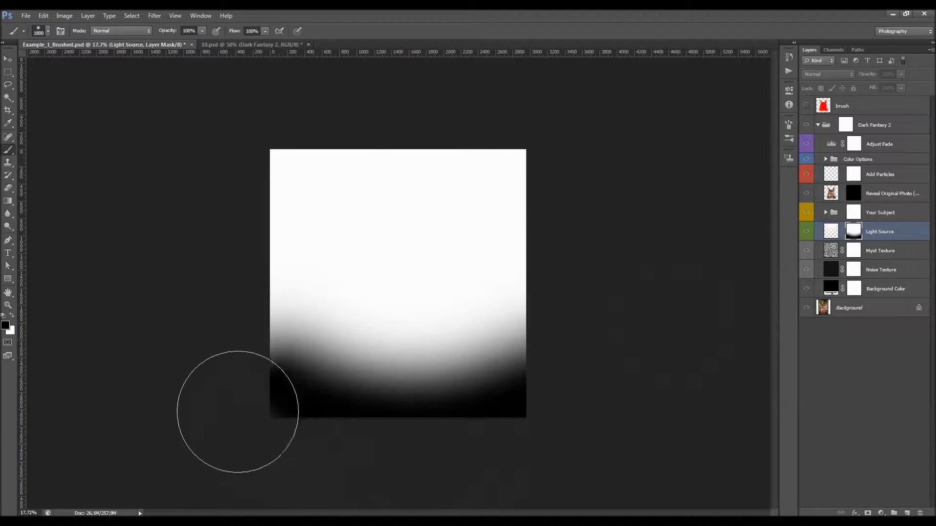
{"action": "mouse_move", "coordinate": [238, 409]}
{"action": "left_mouse_down"}
{"action": "mouse_move", "coordinate": [292, 454]}
{"action": "mouse_move", "coordinate": [446, 492]}
{"action": "mouse_move", "coordinate": [319, 456]}
{"action": "mouse_move", "coordinate": [508, 467]}
{"action": "mouse_move", "coordinate": [618, 394]}
{"action": "mouse_move", "coordinate": [538, 449]}
{"action": "left_mouse_up"}
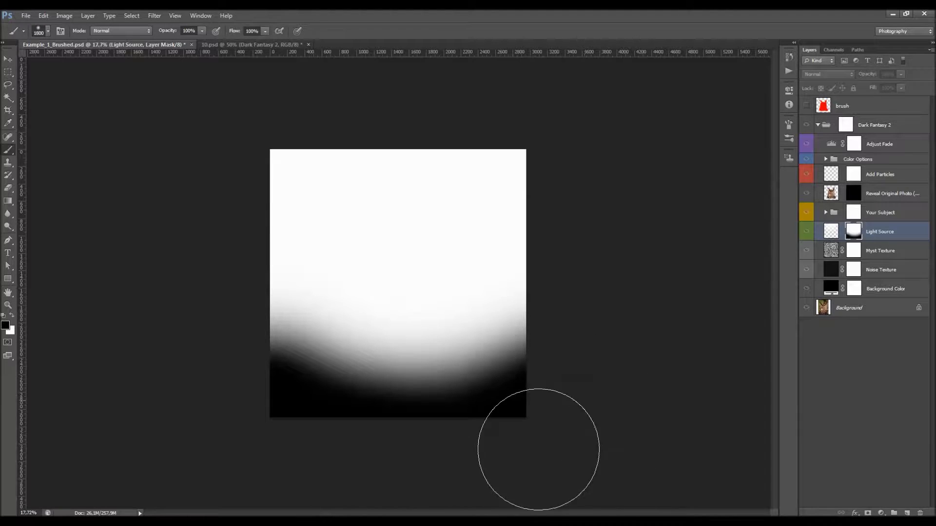
{"action": "left_click", "coordinate": [852, 233], "text": "alt"}
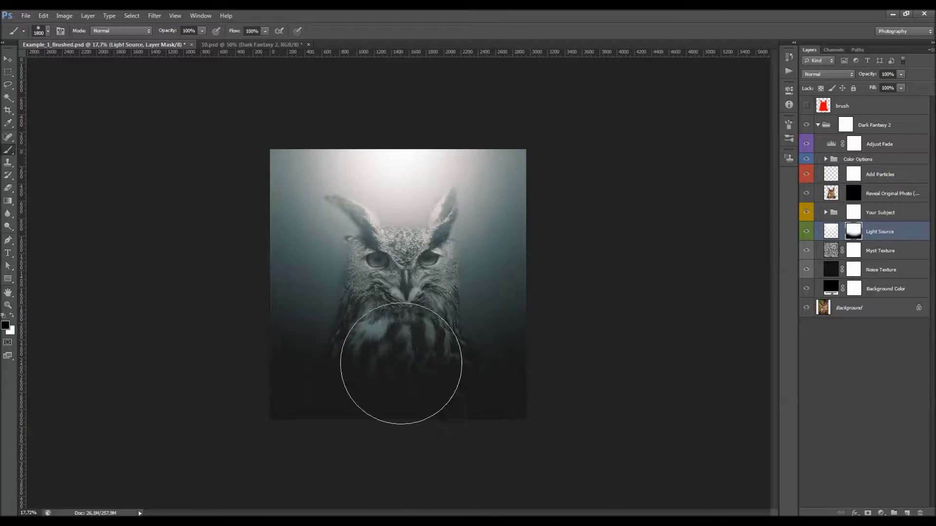
{"action": "left_click", "coordinate": [854, 233], "text": "shift"}
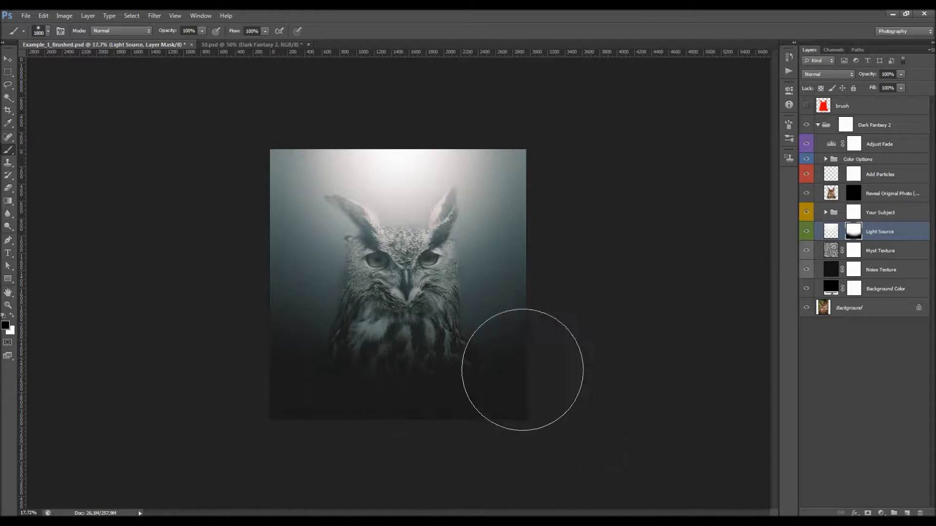
{"action": "key", "text": "v"}
{"action": "scroll", "coordinate": [372, 360], "scroll_direction": "up", "scroll_amount": 2}
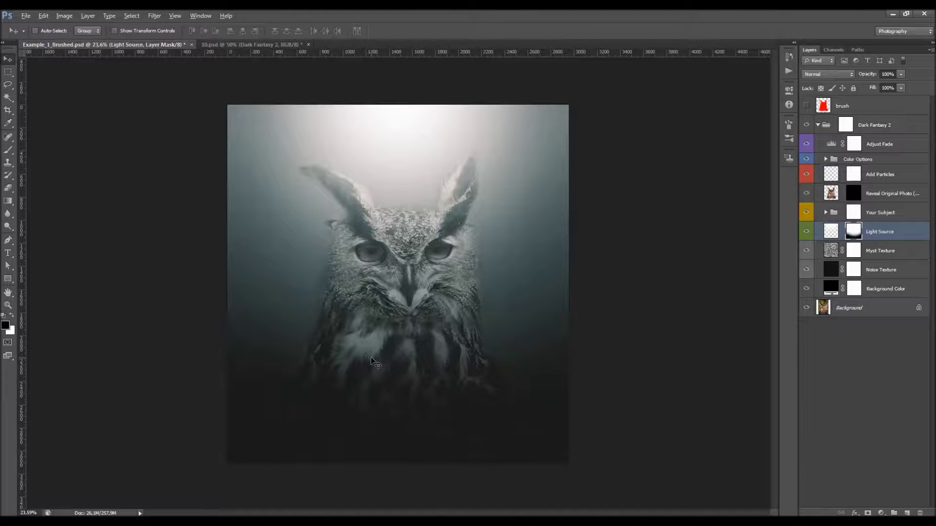
Compare the owl hidden and shown, then target the Your Subject group mask
{"action": "left_click", "coordinate": [878, 219]}
{"action": "left_click", "coordinate": [806, 213]}
{"action": "left_click", "coordinate": [806, 213]}
{"action": "left_click", "coordinate": [824, 213]}
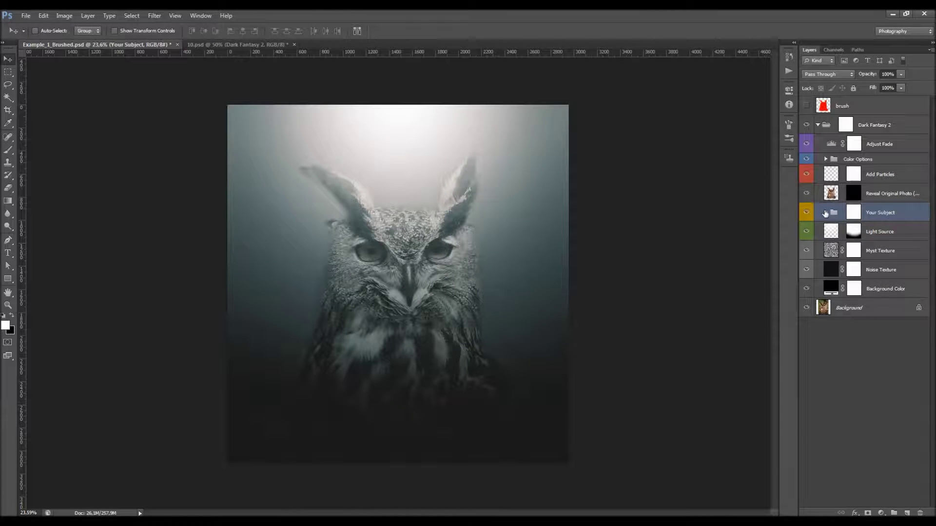
{"action": "left_click", "coordinate": [824, 213]}
{"action": "left_click", "coordinate": [858, 215]}
{"action": "left_click", "coordinate": [824, 213]}
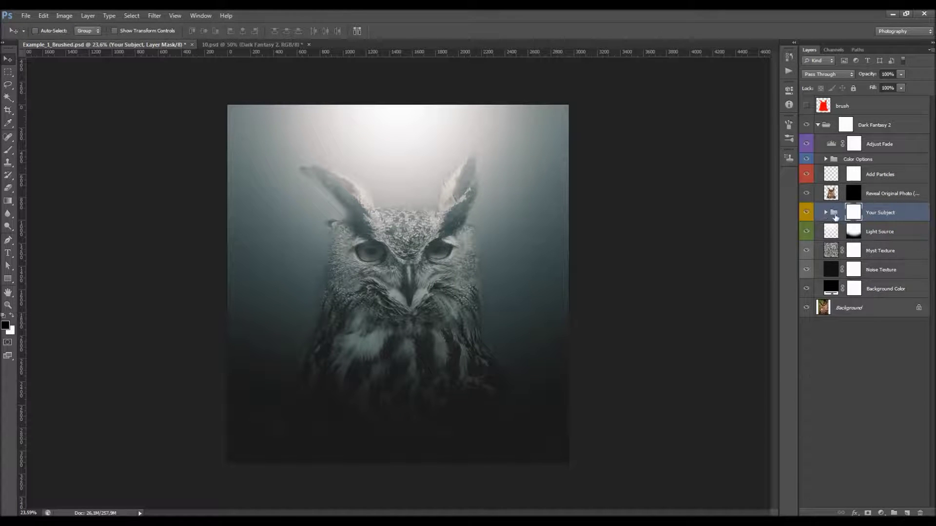
Brush black along the bottom of the Your Subject mask to fade the owl's lower body
{"action": "key", "text": "b"}
{"action": "scroll", "coordinate": [414, 288], "scroll_direction": "down", "scroll_amount": 2}
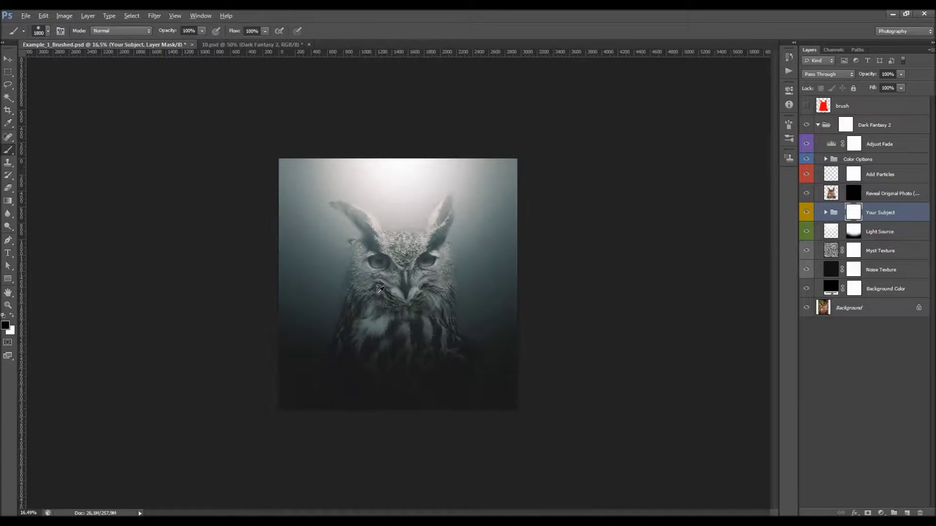
{"action": "scroll", "coordinate": [397, 283], "scroll_direction": "up", "scroll_amount": 3}
{"action": "scroll", "coordinate": [226, 323], "scroll_direction": "down", "scroll_amount": 1}
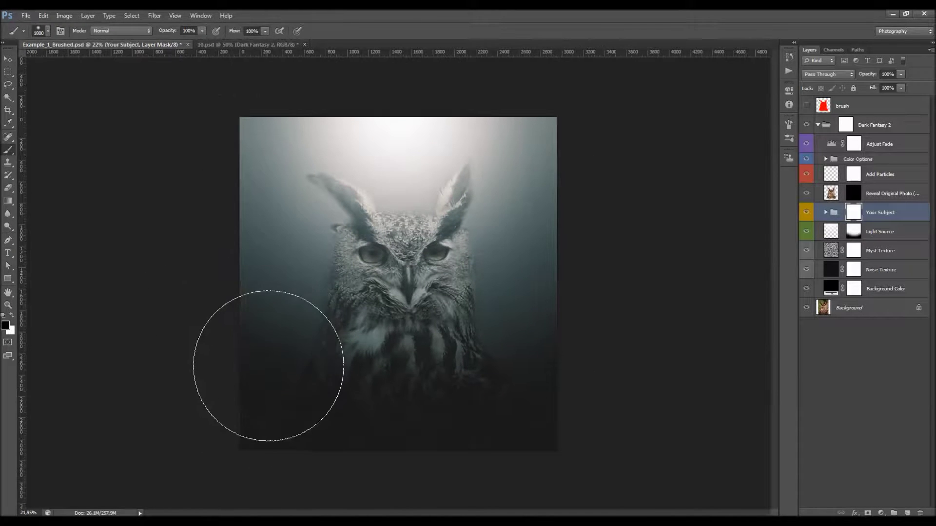
{"action": "left_click_drag", "start_coordinate": [266, 195], "coordinate": [261, 187]}
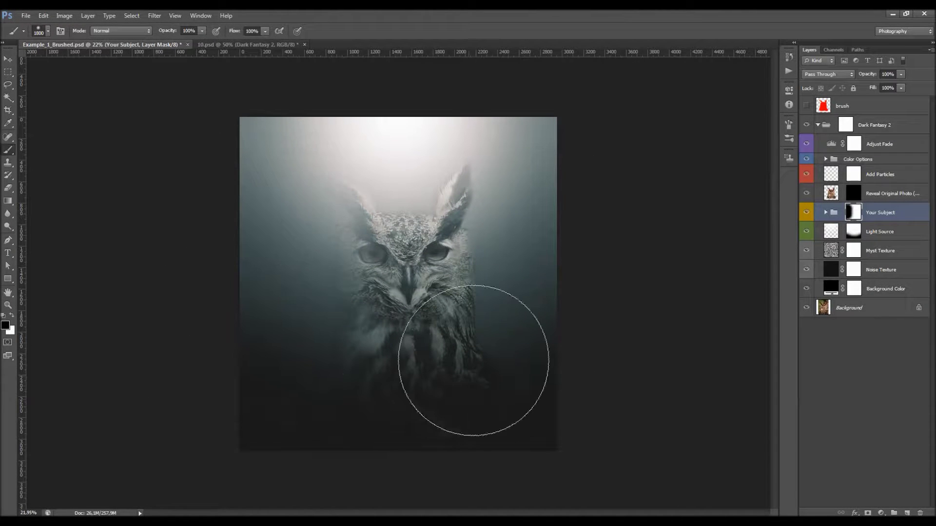
{"action": "key", "text": "ctrl+z"}
{"action": "scroll", "coordinate": [351, 403], "scroll_direction": "down", "scroll_amount": 2}
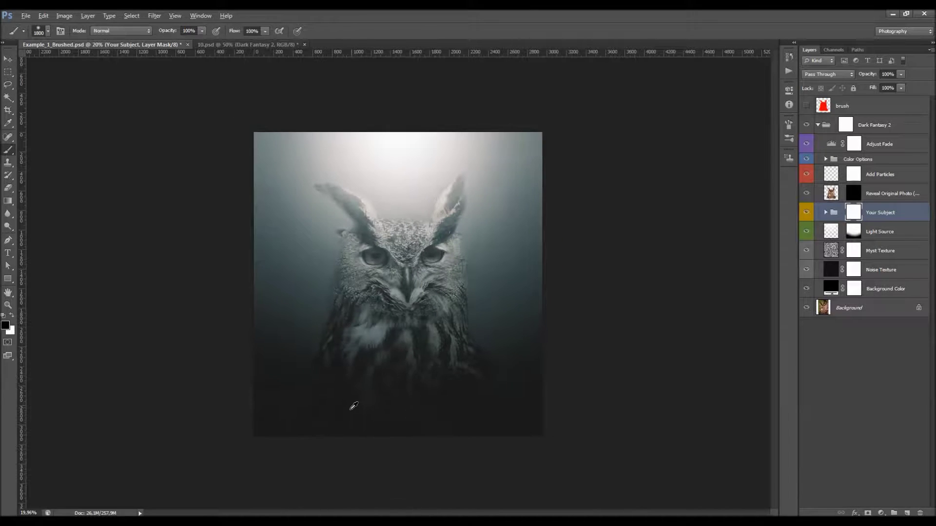
{"action": "mouse_move", "coordinate": [296, 411]}
{"action": "left_mouse_down"}
{"action": "mouse_move", "coordinate": [291, 400]}
{"action": "mouse_move", "coordinate": [424, 415]}
{"action": "left_mouse_up"}
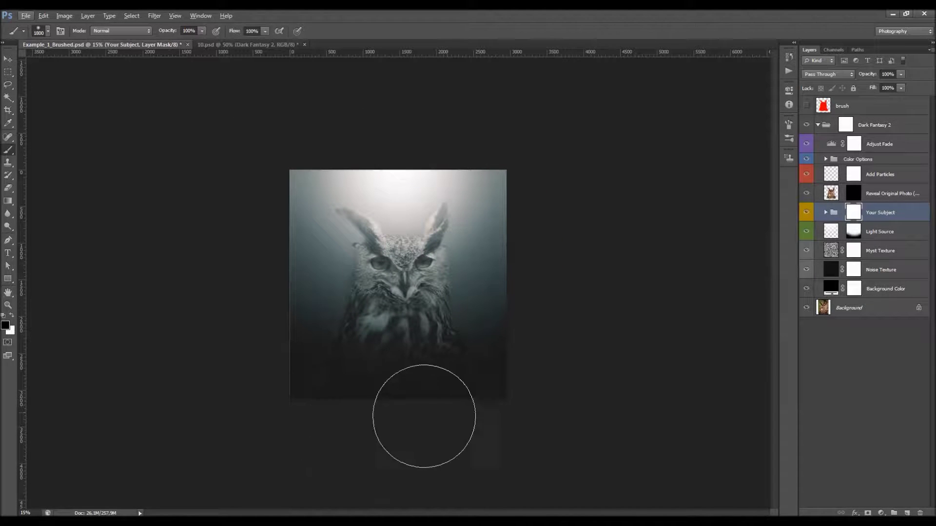
{"action": "scroll", "coordinate": [418, 399], "scroll_direction": "up", "scroll_amount": 3}
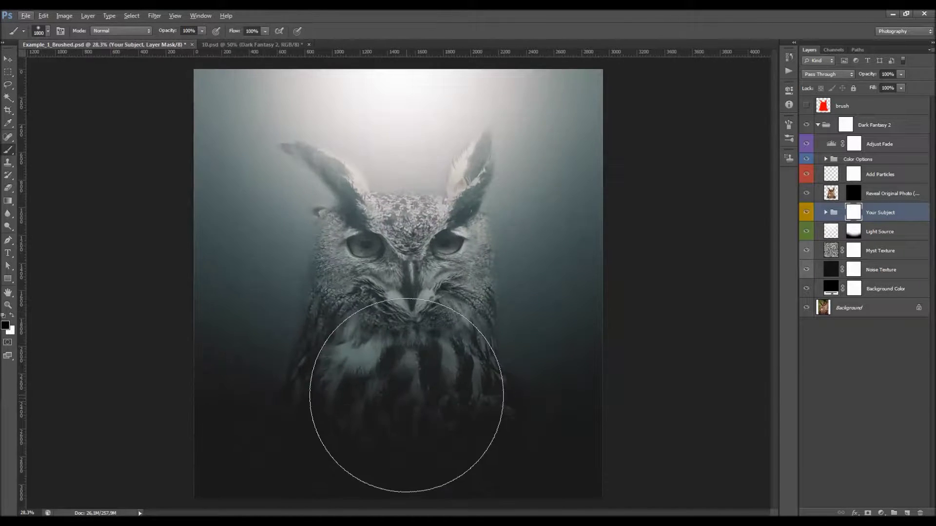
{"action": "scroll", "coordinate": [408, 389], "scroll_direction": "down", "scroll_amount": 2}
{"action": "scroll", "coordinate": [408, 389], "scroll_direction": "down", "scroll_amount": 1}
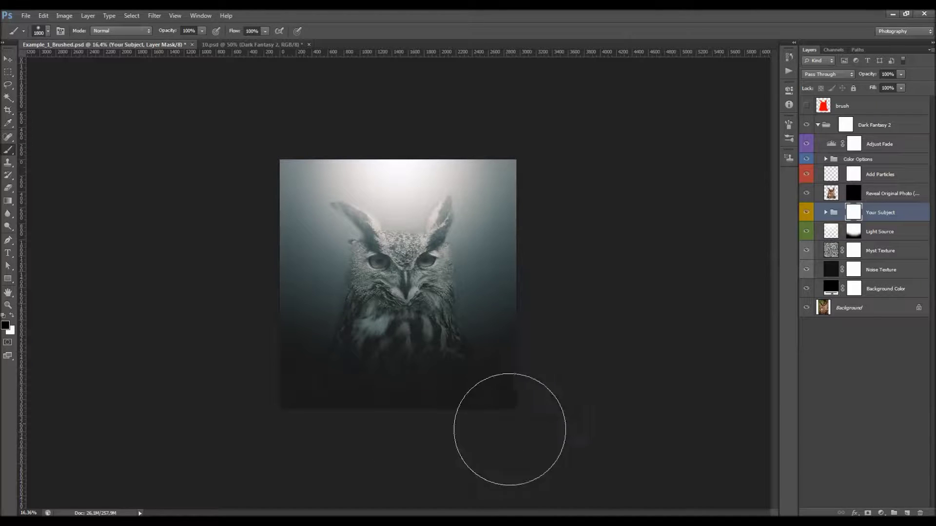
Paint the image bottom out of the Your Subject mask viewed alone, then expand the group
{"action": "left_click", "coordinate": [851, 213], "text": "alt"}
{"action": "mouse_move", "coordinate": [267, 432]}
{"action": "left_mouse_down"}
{"action": "mouse_move", "coordinate": [315, 449]}
{"action": "mouse_move", "coordinate": [473, 449]}
{"action": "mouse_move", "coordinate": [374, 452]}
{"action": "mouse_move", "coordinate": [576, 401]}
{"action": "mouse_move", "coordinate": [296, 434]}
{"action": "mouse_move", "coordinate": [302, 351]}
{"action": "left_mouse_up"}
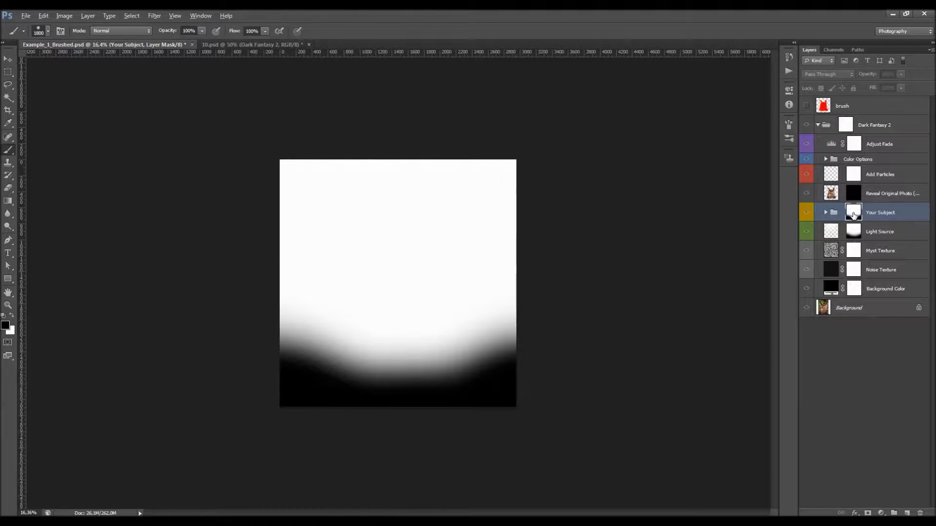
{"action": "left_click", "coordinate": [853, 215], "text": "alt"}
{"action": "key", "text": "ctrl+plus"}
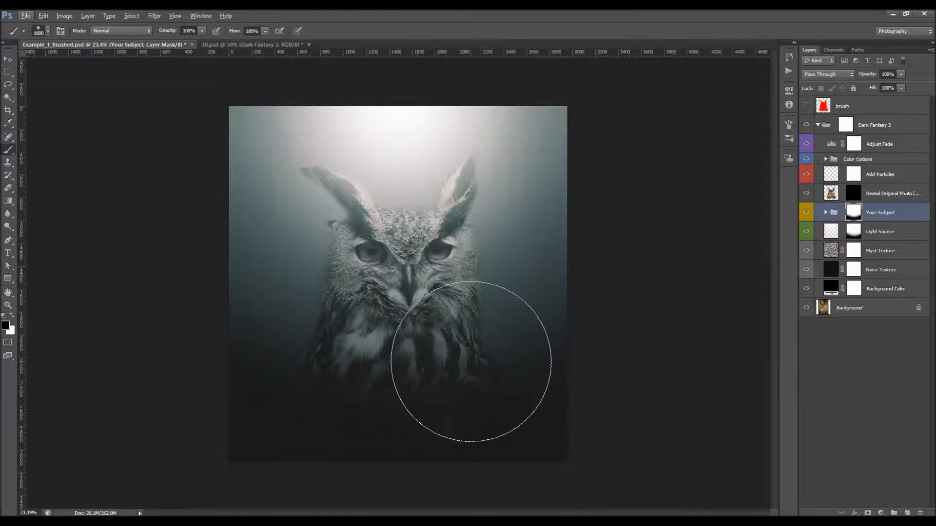
{"action": "key", "text": "v"}
{"action": "key", "text": "alt+v"}
{"action": "left_click", "coordinate": [826, 212]}
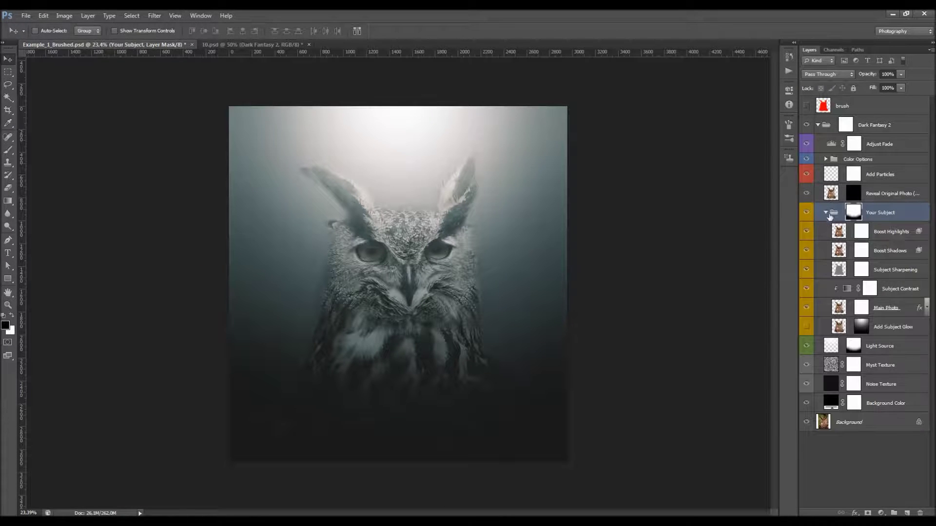
Raise the Boost Highlights layer's opacity to about 77%
{"action": "left_click", "coordinate": [892, 233]}
{"action": "left_click", "coordinate": [806, 231]}
{"action": "left_click", "coordinate": [806, 231]}
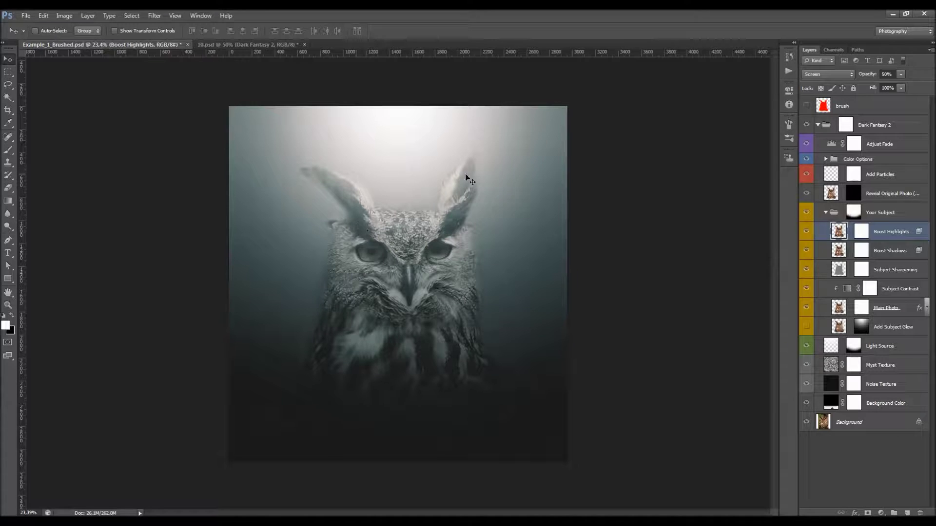
{"action": "left_click", "coordinate": [806, 232]}
{"action": "left_click", "coordinate": [806, 232]}
{"action": "left_click_drag", "start_coordinate": [867, 74], "coordinate": [847, 100]}
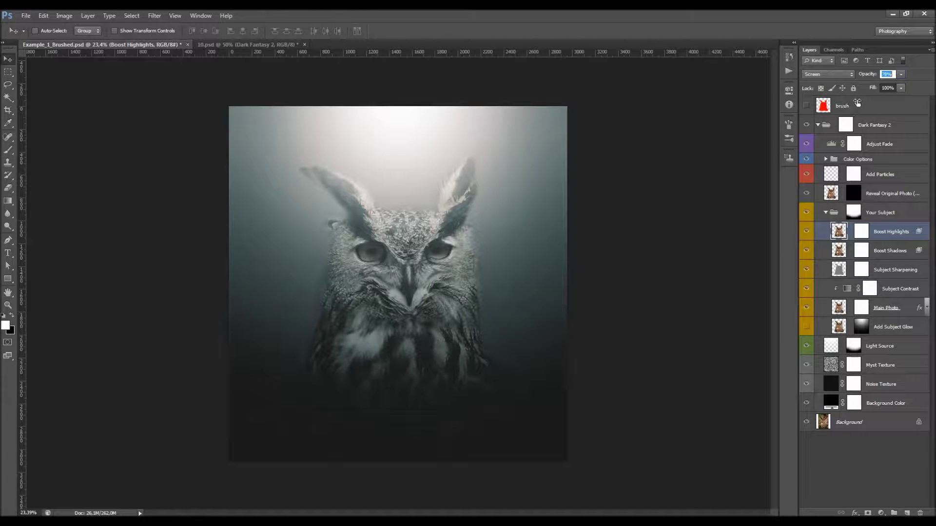
{"action": "left_click_drag", "start_coordinate": [858, 102], "coordinate": [859, 102]}
{"action": "left_click", "coordinate": [811, 231]}
{"action": "left_click", "coordinate": [811, 231]}
Adjust the Boost Shadows opacity and lower Subject Sharpening to about 25%
{"action": "left_click", "coordinate": [887, 257]}
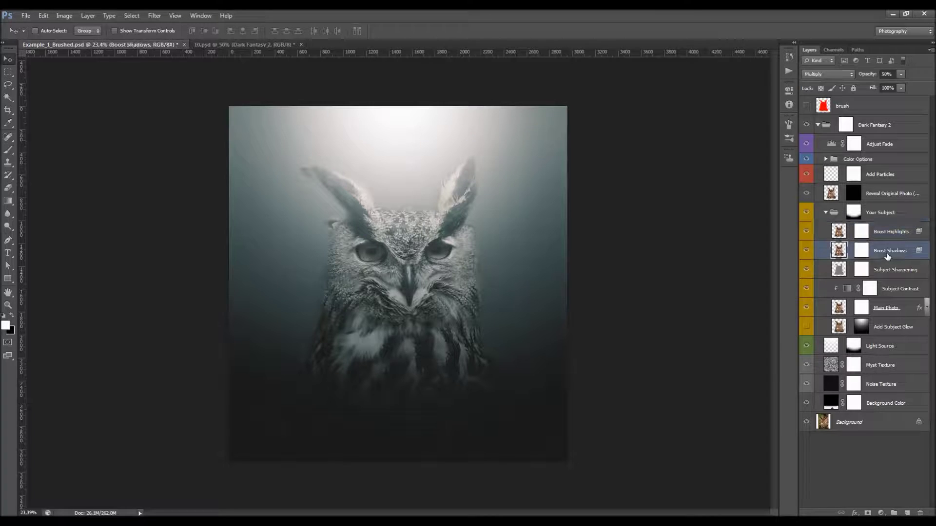
{"action": "left_click", "coordinate": [806, 252]}
{"action": "left_click", "coordinate": [809, 249]}
{"action": "left_click_drag", "start_coordinate": [869, 74], "coordinate": [864, 102]}
{"action": "left_click", "coordinate": [900, 272]}
{"action": "left_click", "coordinate": [806, 270]}
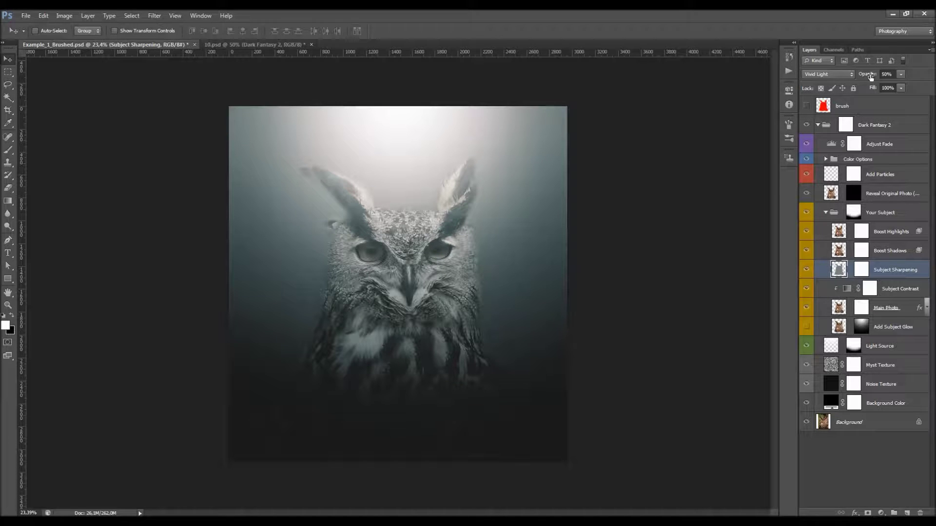
{"action": "left_click_drag", "start_coordinate": [870, 77], "coordinate": [817, 92]}
Readjust the Subject Contrast opacity and compare the image with the Main Photo layer hidden
{"action": "left_click", "coordinate": [903, 290]}
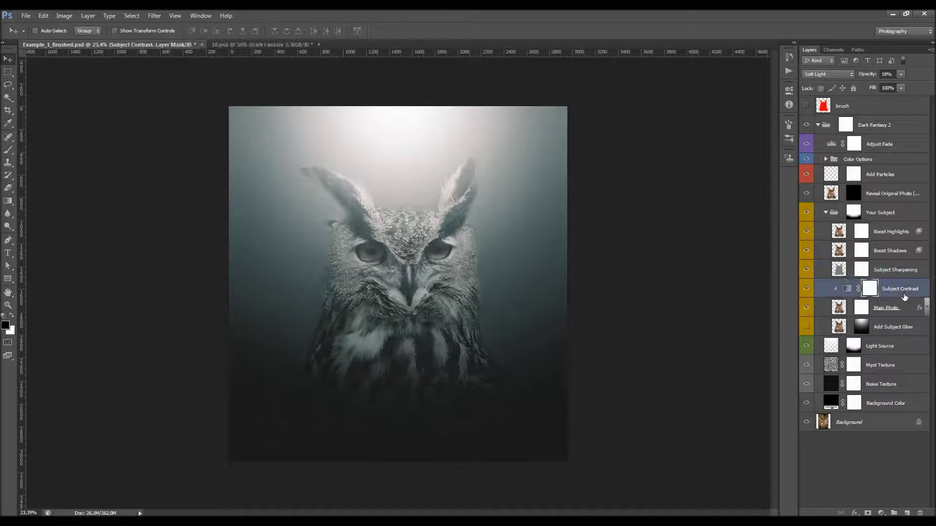
{"action": "left_click", "coordinate": [807, 289]}
{"action": "left_click", "coordinate": [807, 289]}
{"action": "left_click_drag", "start_coordinate": [875, 74], "coordinate": [934, 82]}
{"action": "left_click_drag", "start_coordinate": [858, 88], "coordinate": [890, 92]}
{"action": "left_click", "coordinate": [884, 306]}
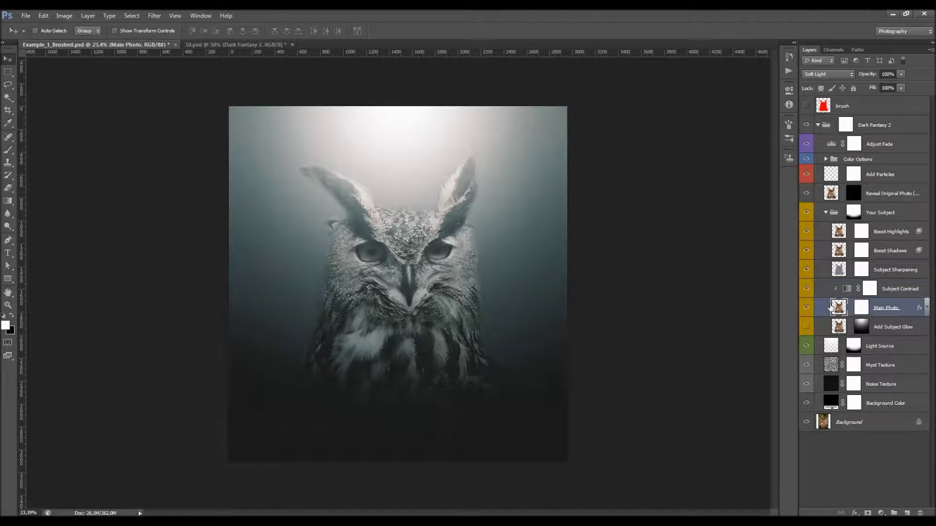
{"action": "left_click", "coordinate": [806, 308]}
{"action": "left_click", "coordinate": [806, 308]}
{"action": "left_click", "coordinate": [927, 307]}
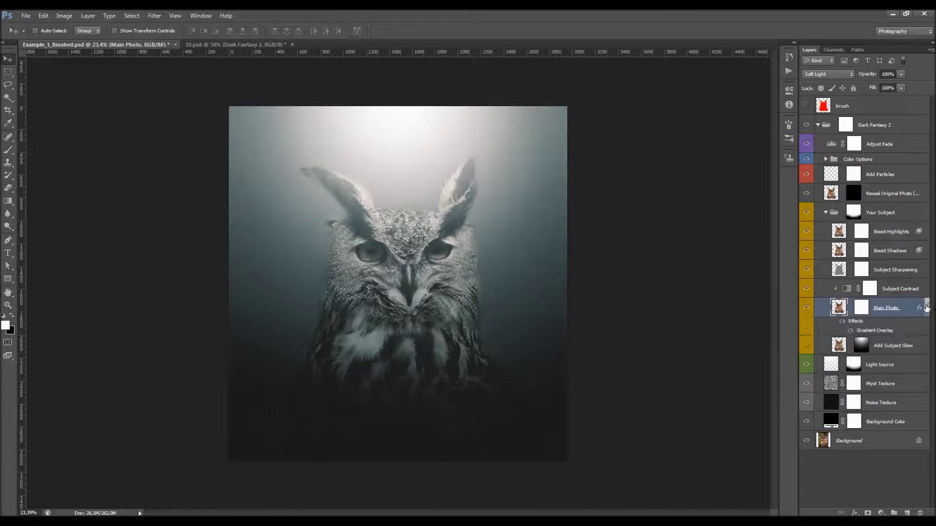
{"action": "double_click", "coordinate": [881, 331]}
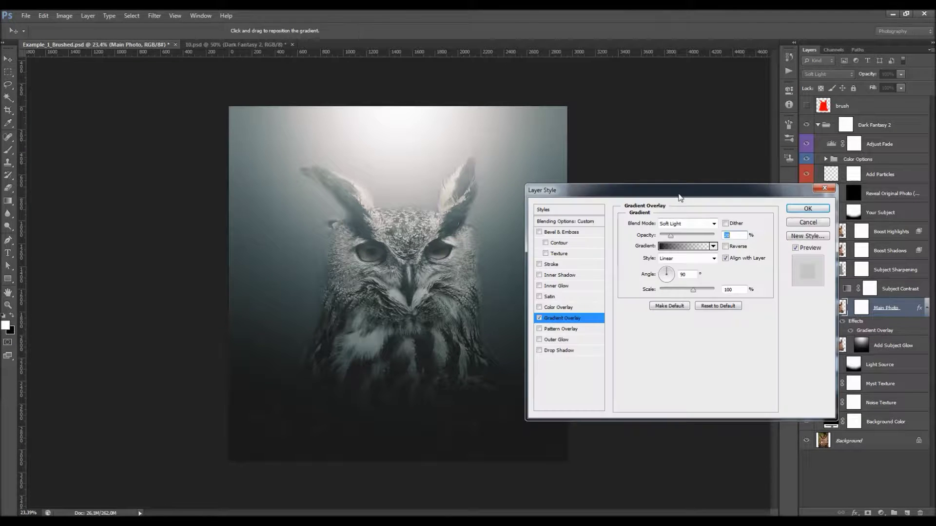
{"action": "left_click_drag", "start_coordinate": [677, 191], "coordinate": [735, 198]}
{"action": "left_click_drag", "start_coordinate": [754, 244], "coordinate": [730, 254]}
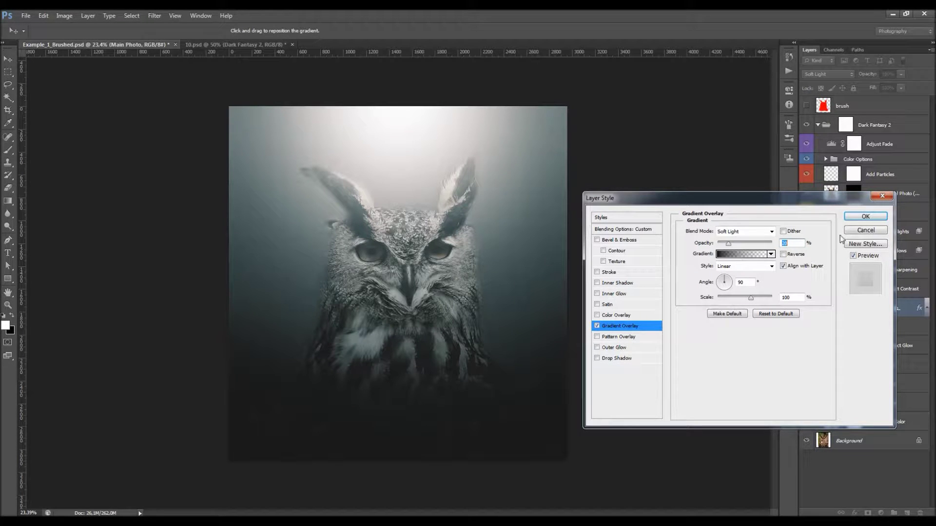
{"action": "left_click", "coordinate": [862, 232]}
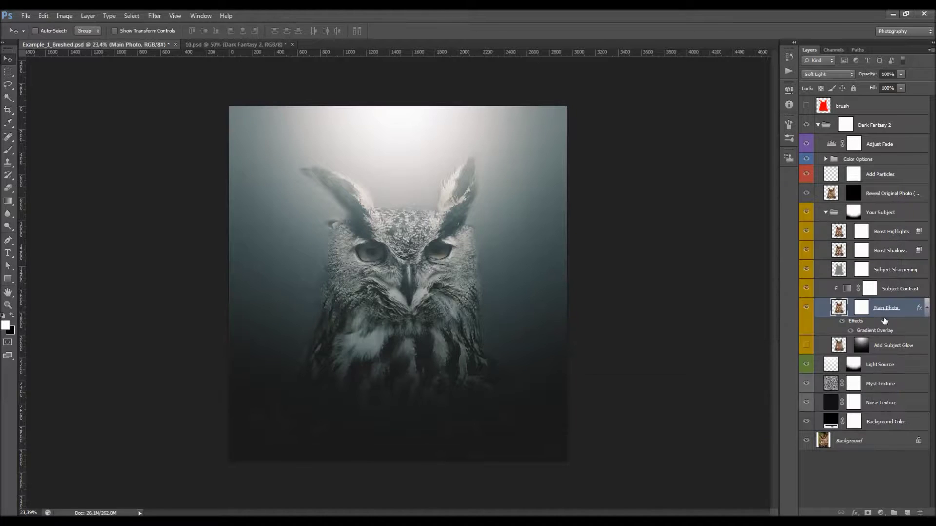
{"action": "left_click", "coordinate": [885, 346]}
{"action": "left_click", "coordinate": [806, 346]}
{"action": "left_click", "coordinate": [806, 346]}
{"action": "left_click", "coordinate": [807, 346]}
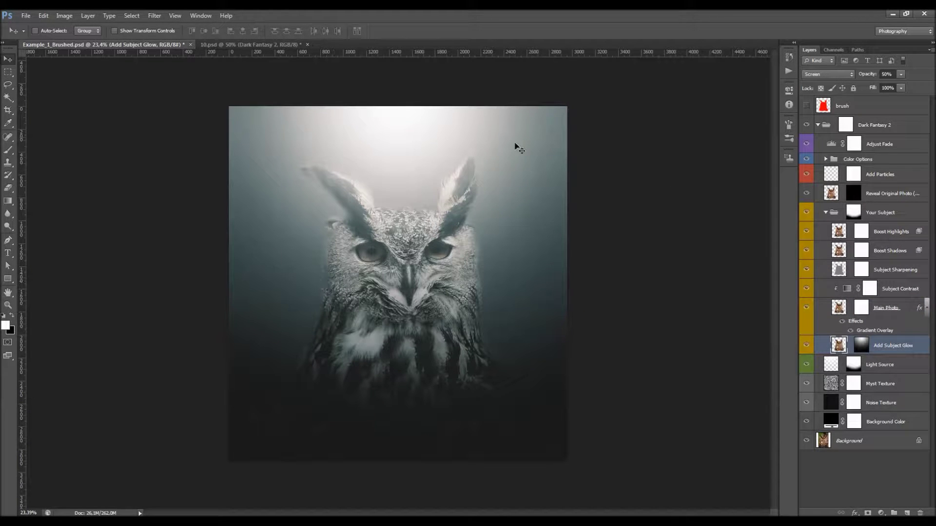
Toggle the Add Subject Glow and gradient overlay off and on to compare their effect
{"action": "left_click", "coordinate": [806, 345]}
{"action": "left_click", "coordinate": [807, 345]}
{"action": "left_click", "coordinate": [850, 331]}
{"action": "left_click", "coordinate": [850, 331]}
Paint black on the Add Subject Glow mask over the owl's lower body, then check the mask
{"action": "left_click", "coordinate": [862, 345]}
{"action": "key", "text": "b"}
{"action": "key", "text": "x"}
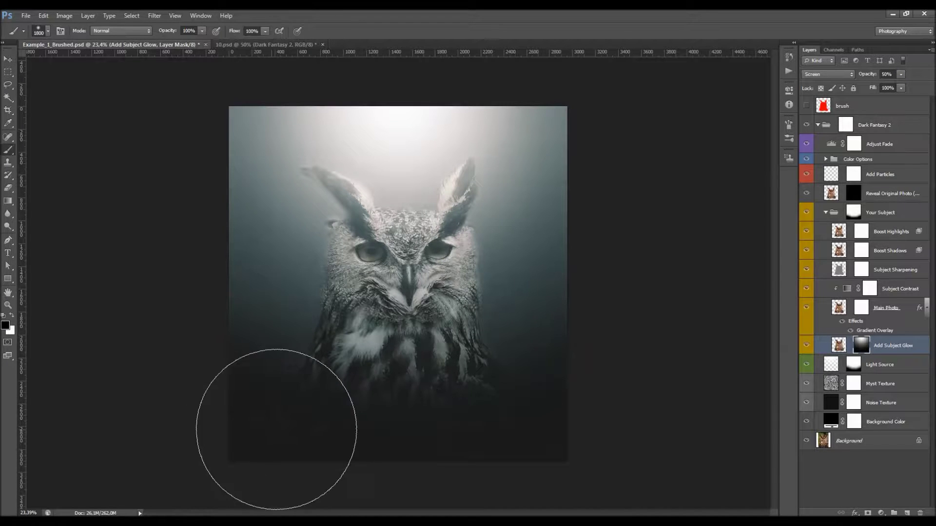
{"action": "scroll", "coordinate": [277, 429], "scroll_direction": "down", "scroll_amount": 1}
{"action": "mouse_move", "coordinate": [328, 381]}
{"action": "left_mouse_down"}
{"action": "mouse_move", "coordinate": [398, 383]}
{"action": "mouse_move", "coordinate": [487, 363]}
{"action": "mouse_move", "coordinate": [453, 375]}
{"action": "mouse_move", "coordinate": [314, 364]}
{"action": "mouse_move", "coordinate": [447, 370]}
{"action": "mouse_move", "coordinate": [486, 355]}
{"action": "left_mouse_up"}
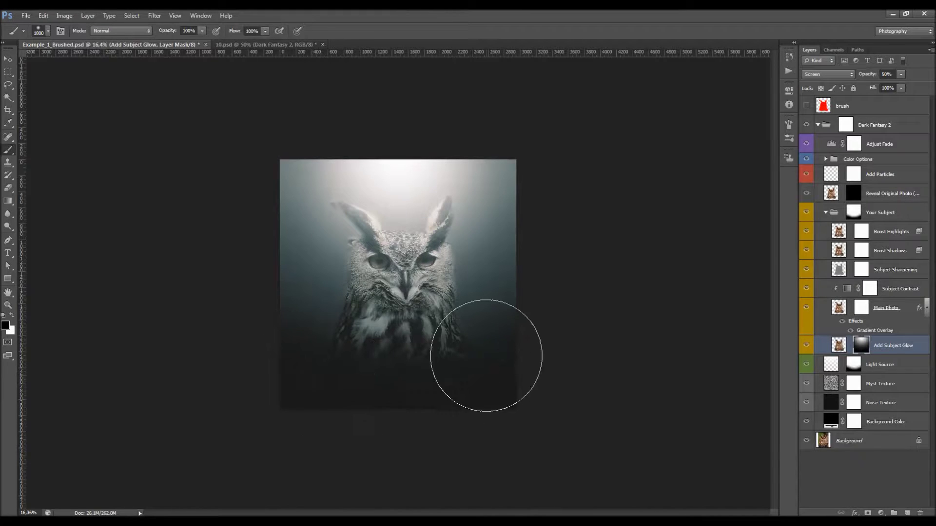
{"action": "left_click", "coordinate": [853, 346], "text": "alt"}
{"action": "left_click", "coordinate": [853, 346], "text": "alt"}
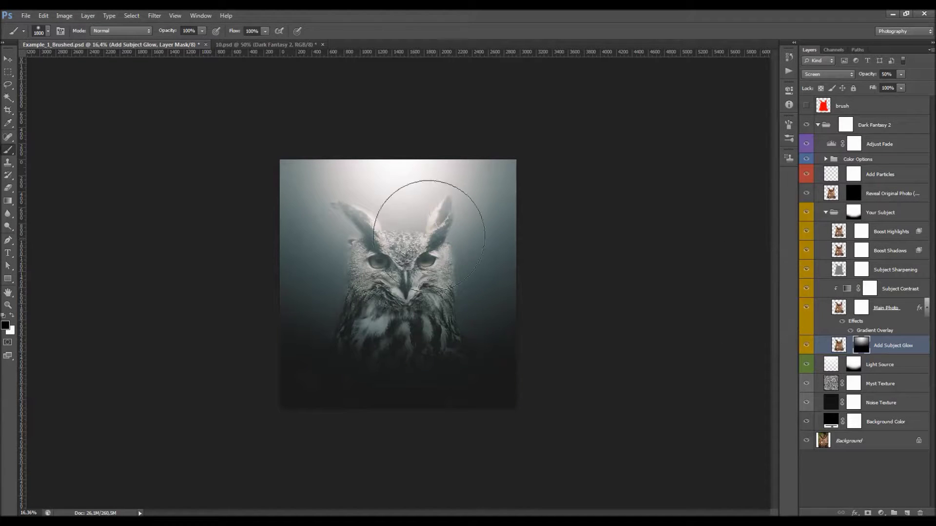
{"action": "key", "text": "v"}
{"action": "scroll", "coordinate": [351, 156], "scroll_direction": "up", "scroll_amount": 1}
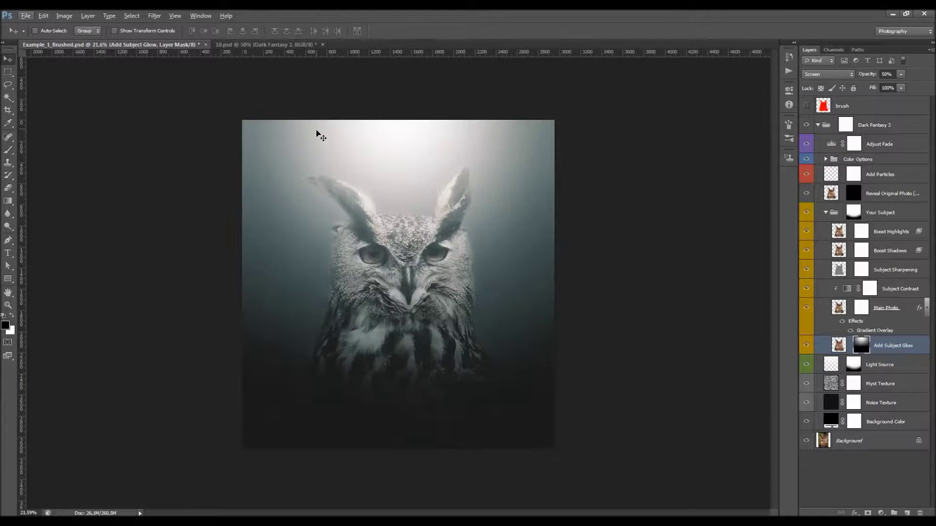
{"action": "scroll", "coordinate": [337, 176], "scroll_direction": "up", "scroll_amount": 1}
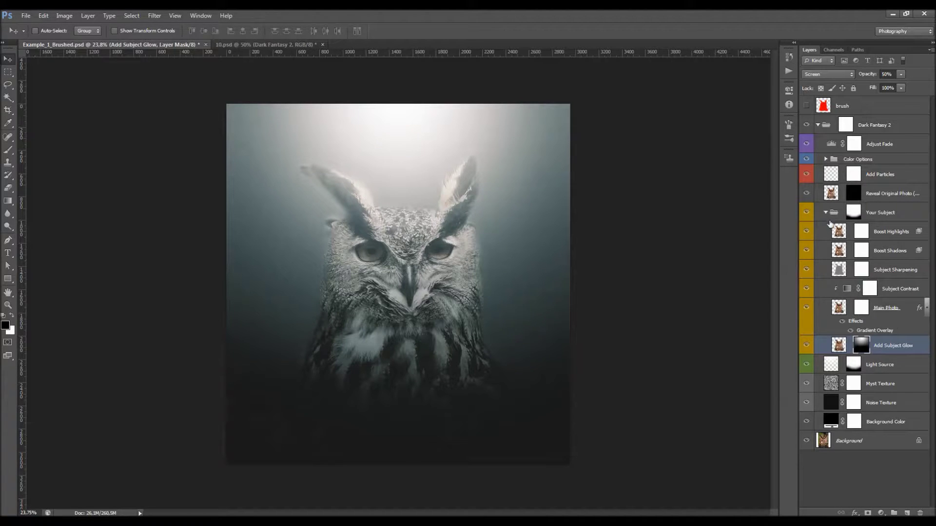
{"action": "left_click", "coordinate": [877, 195]}
Paint white on the Reveal Original Photo mask over the owl's face and left ear
{"action": "key", "text": "x"}
{"action": "left_click", "coordinate": [829, 213]}
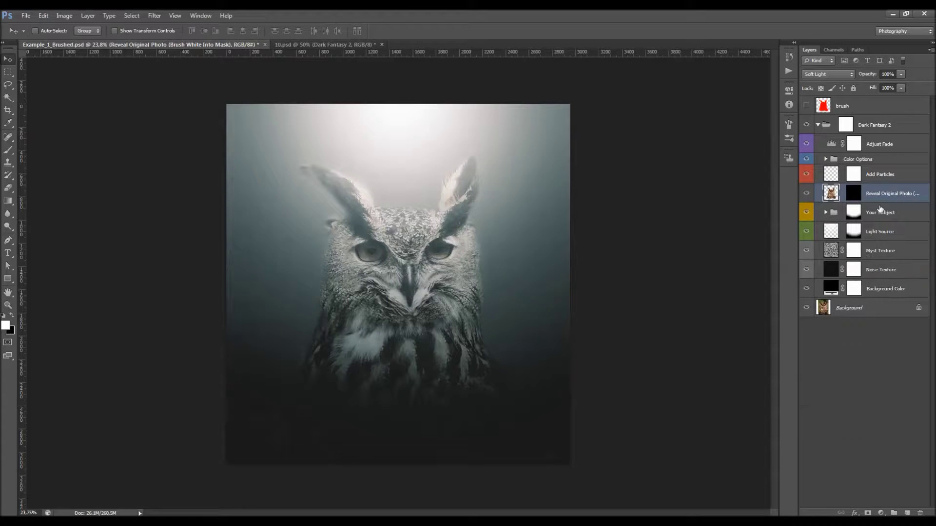
{"action": "double_click", "coordinate": [891, 194]}
{"action": "left_click", "coordinate": [853, 194]}
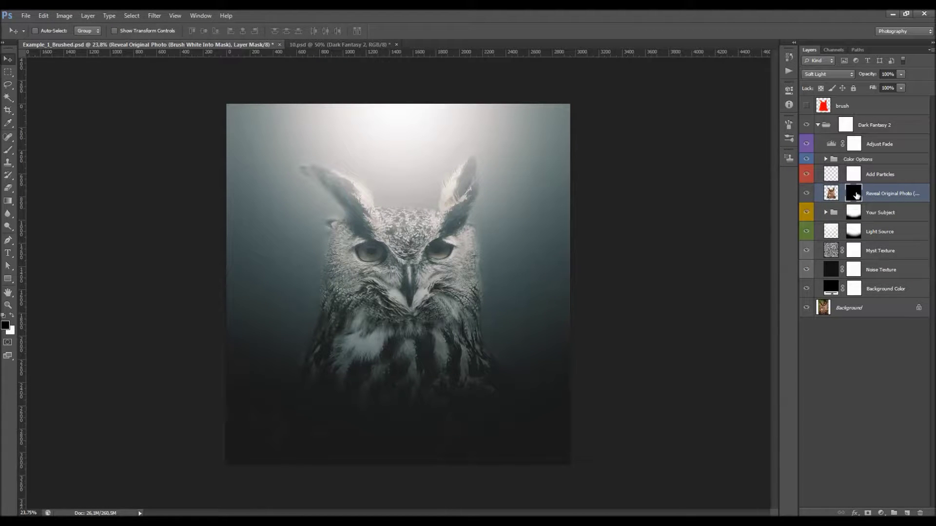
{"action": "key", "text": "b"}
{"action": "key", "text": "x"}
{"action": "mouse_move", "coordinate": [345, 313]}
{"action": "left_mouse_down"}
{"action": "mouse_move", "coordinate": [397, 271]}
{"action": "mouse_move", "coordinate": [365, 241]}
{"action": "mouse_move", "coordinate": [353, 252]}
{"action": "left_mouse_up"}
{"action": "key", "text": "v"}
Use a 150 px brush on the Your Subject mask to paint away the light fringe at the left ear
{"action": "left_click", "coordinate": [852, 215]}
{"action": "scroll", "coordinate": [329, 223], "scroll_direction": "up", "scroll_amount": 3}
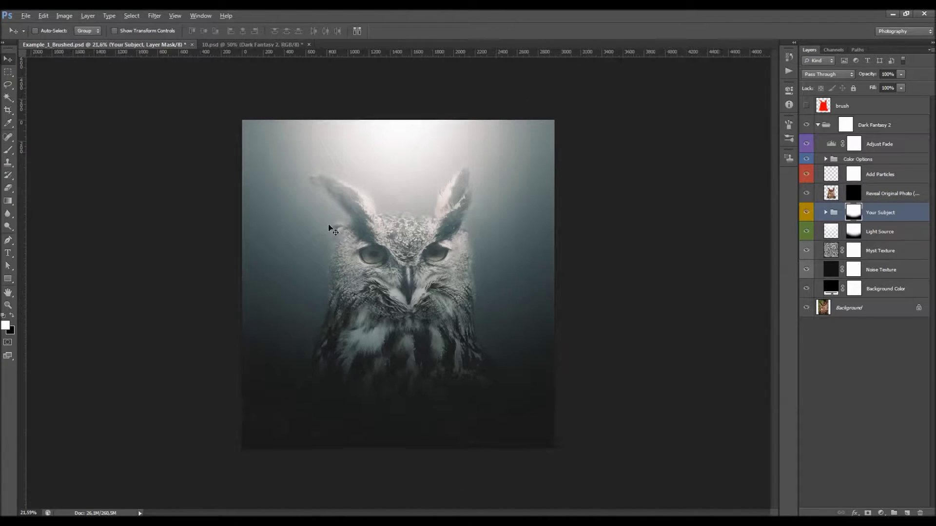
{"action": "key", "text": "b"}
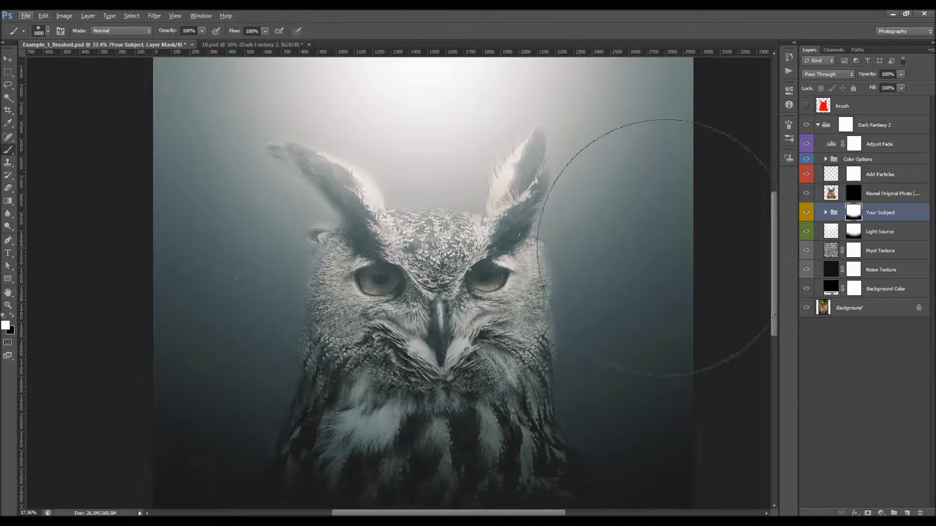
{"action": "key", "text": "bracketleft"}
{"action": "key", "text": "bracketleft"}
{"action": "key", "text": "bracketleft"}
{"action": "key", "text": "bracketleft"}
{"action": "key", "text": "bracketleft"}
{"action": "key", "text": "bracketleft"}
{"action": "key", "text": "bracketleft"}
{"action": "key", "text": "bracketleft"}
{"action": "key", "text": "bracketleft"}
{"action": "key", "text": "bracketleft"}
{"action": "key", "text": "bracketleft"}
{"action": "key", "text": "bracketleft"}
{"action": "key", "text": "bracketleft"}
{"action": "key", "text": "bracketleft"}
{"action": "key", "text": "bracketleft"}
{"action": "key", "text": "bracketleft"}
{"action": "key", "text": "bracketleft"}
{"action": "key", "text": "bracketleft"}
{"action": "left_click", "coordinate": [12, 316]}
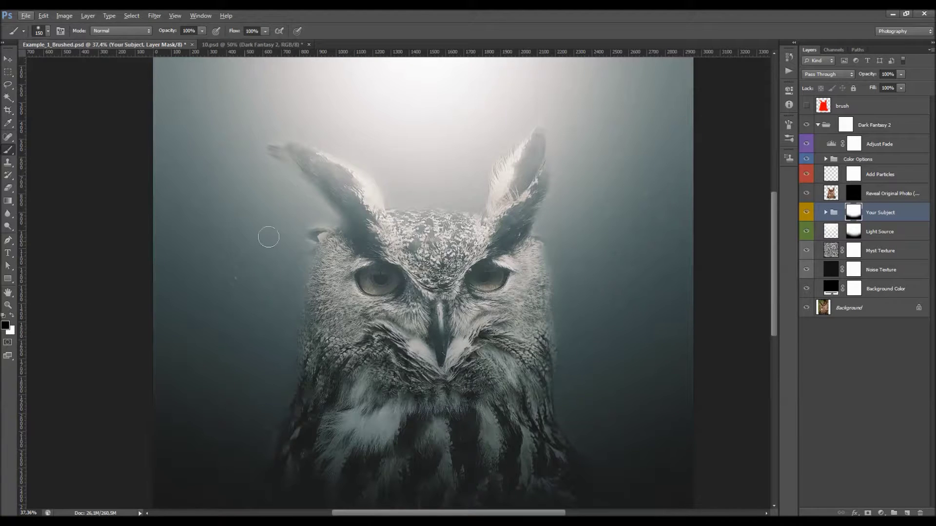
{"action": "mouse_move", "coordinate": [308, 231]}
{"action": "left_mouse_down"}
{"action": "mouse_move", "coordinate": [314, 224]}
{"action": "mouse_move", "coordinate": [307, 234]}
{"action": "left_mouse_up"}
{"action": "left_click_drag", "start_coordinate": [311, 217], "coordinate": [324, 221]}
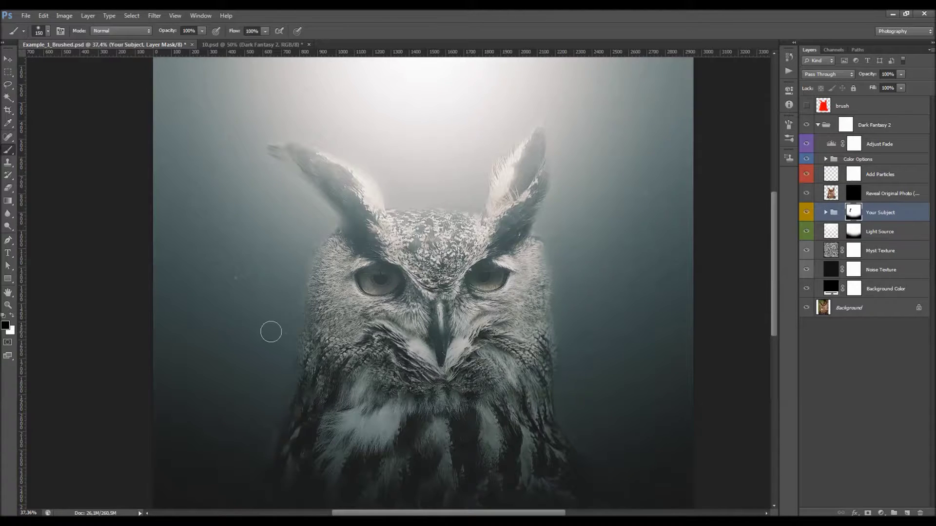
{"action": "scroll", "coordinate": [269, 330], "scroll_direction": "down", "scroll_amount": 1}
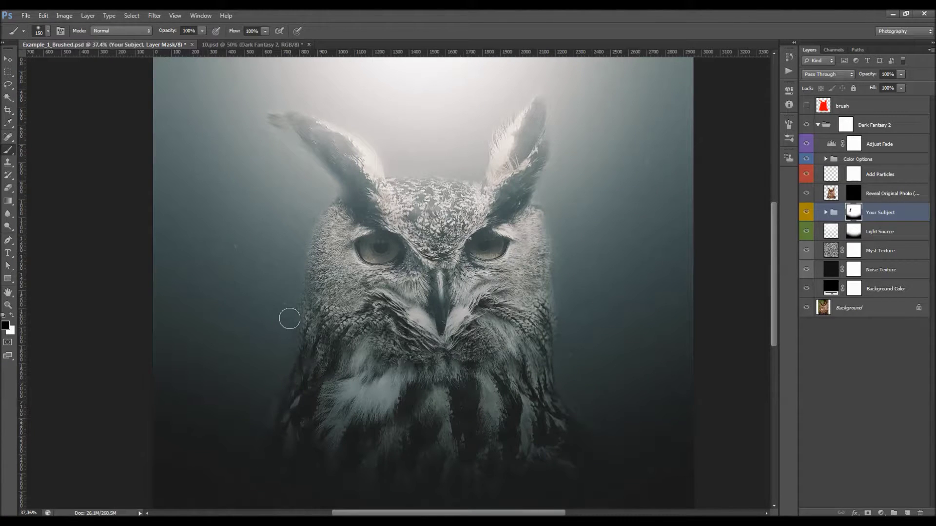
{"action": "key", "text": "x"}
{"action": "key", "text": "x"}
{"action": "scroll", "coordinate": [626, 400], "scroll_direction": "down", "scroll_amount": 1}
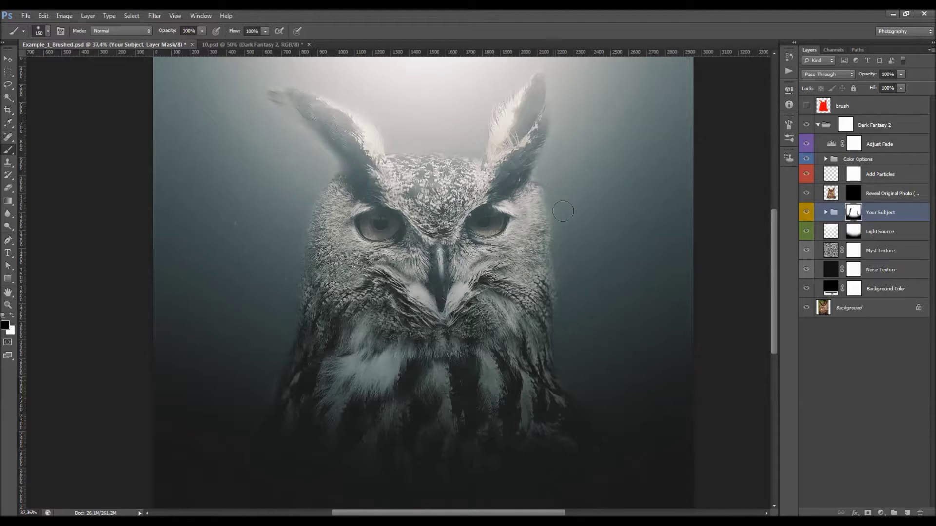
{"action": "key", "text": "v"}
{"action": "scroll", "coordinate": [433, 197], "scroll_direction": "down", "scroll_amount": 5}
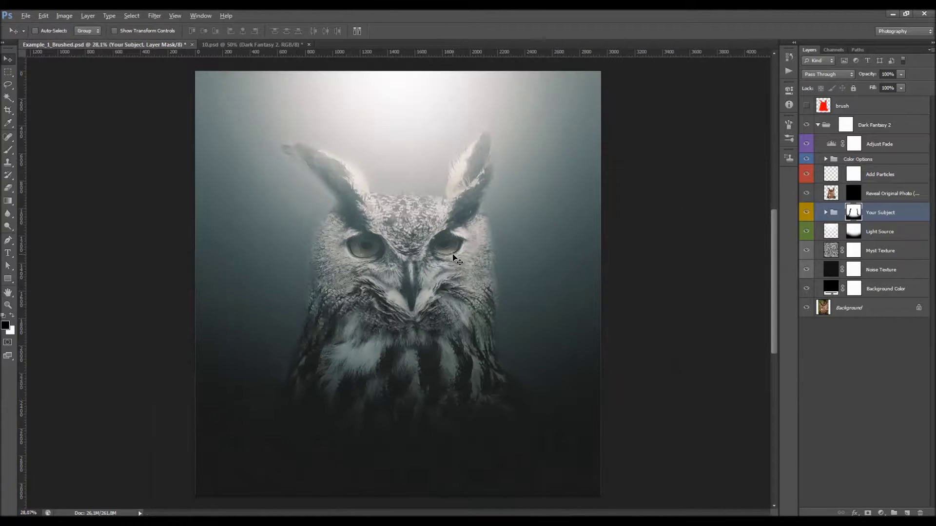
{"action": "scroll", "coordinate": [433, 197], "scroll_direction": "up", "scroll_amount": 1}
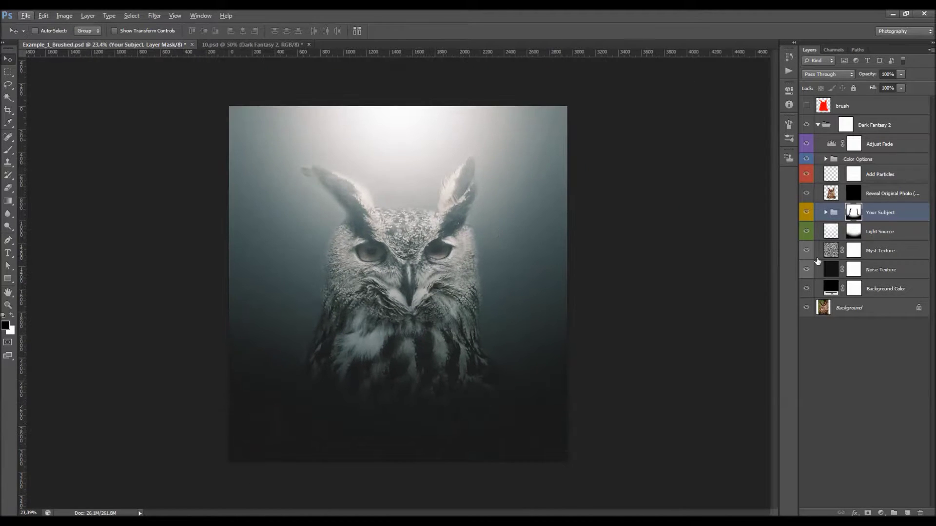
{"action": "left_click", "coordinate": [883, 181]}
{"action": "left_click", "coordinate": [806, 174]}
{"action": "scroll", "coordinate": [347, 253], "scroll_direction": "up", "scroll_amount": 1}
{"action": "scroll", "coordinate": [347, 256], "scroll_direction": "up", "scroll_amount": 1}
{"action": "left_click", "coordinate": [806, 174]}
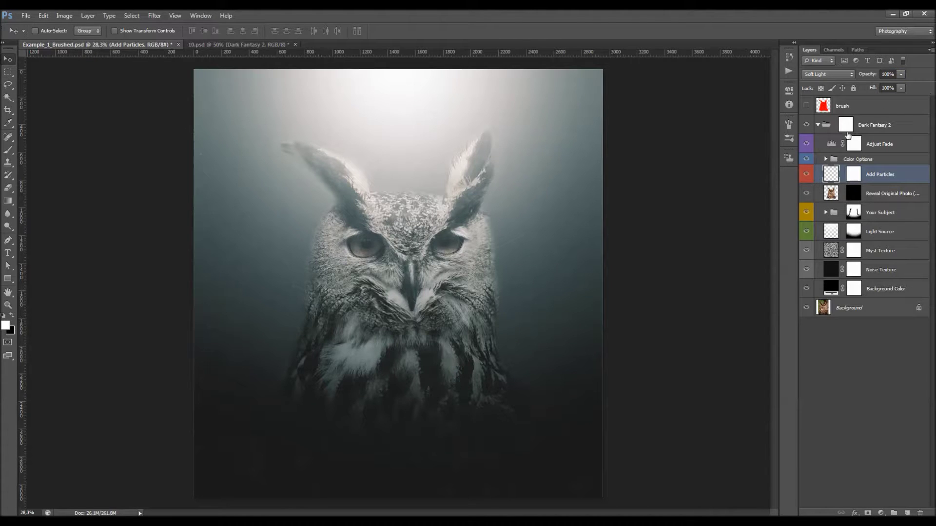
{"action": "left_click", "coordinate": [807, 174]}
{"action": "left_click", "coordinate": [806, 174]}
{"action": "right_click", "coordinate": [910, 177]}
{"action": "left_click", "coordinate": [892, 211]}
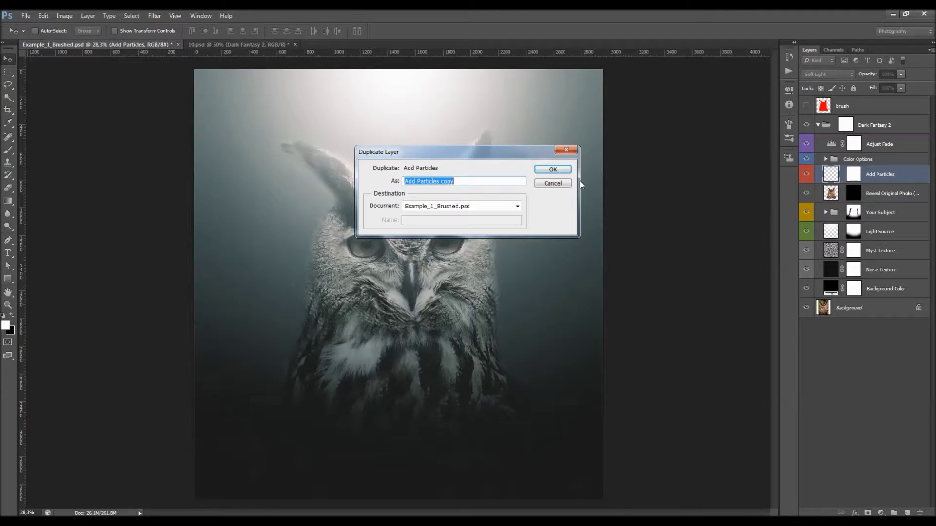
{"action": "left_click", "coordinate": [552, 169]}
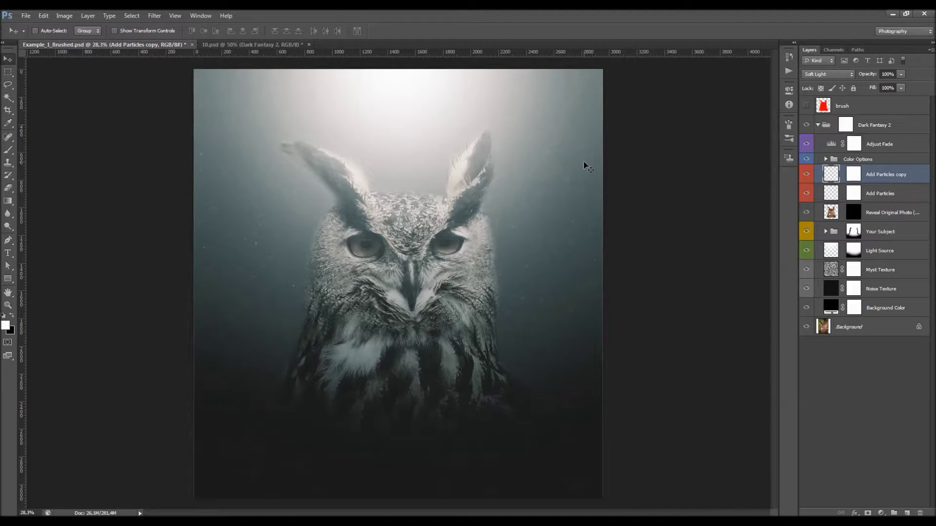
{"action": "key", "text": "ctrl+z"}
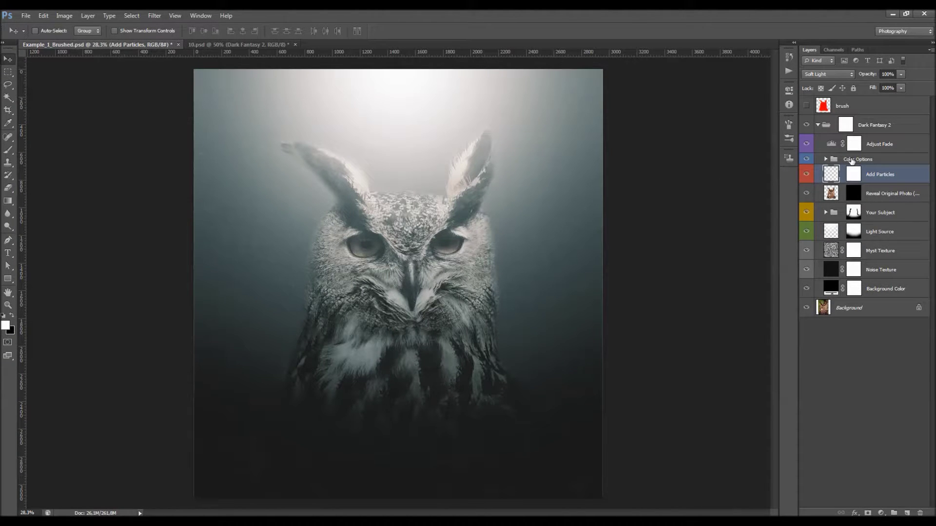
Expand Color Options and preview tints CO_1, CO_2 and CO_4, hiding CO_6, CO_7 and CO_10
{"action": "left_click", "coordinate": [851, 161]}
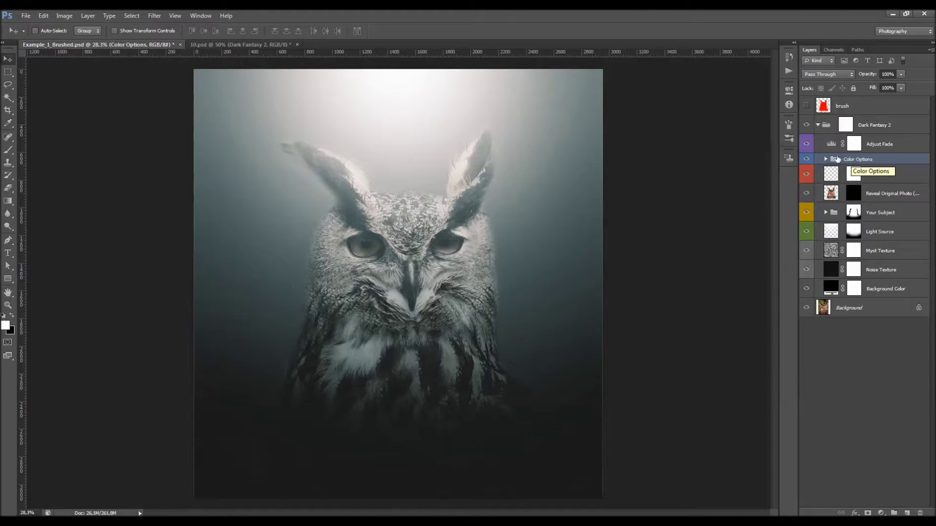
{"action": "left_click", "coordinate": [826, 158]}
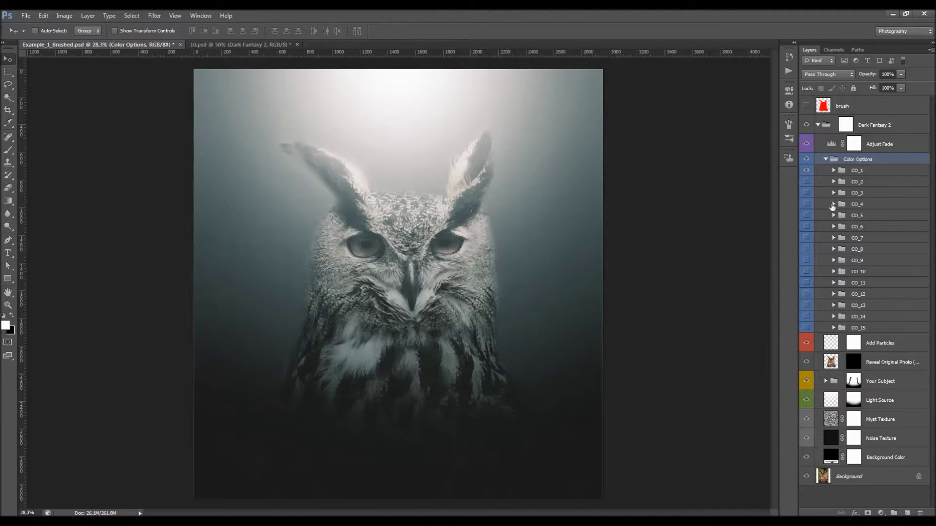
{"action": "left_click", "coordinate": [805, 170]}
{"action": "left_click", "coordinate": [806, 181]}
{"action": "left_click", "coordinate": [805, 181]}
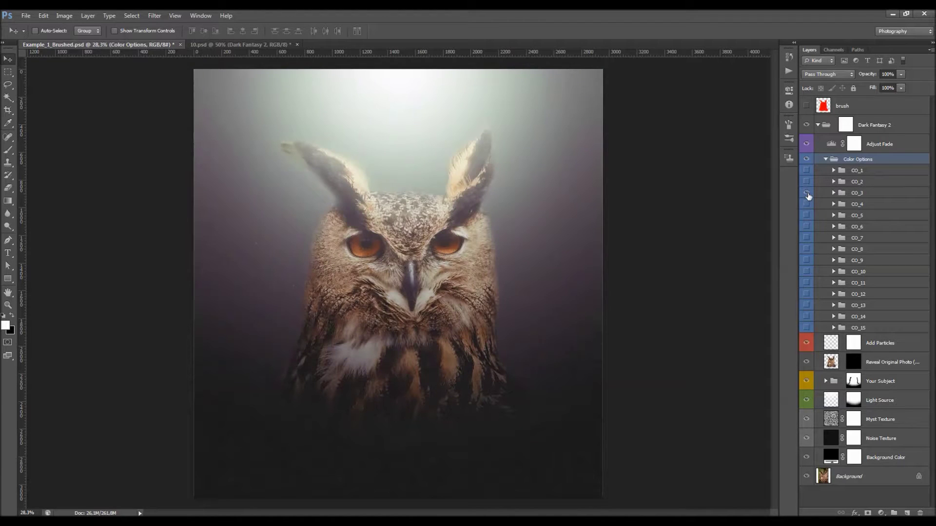
{"action": "left_click", "coordinate": [806, 204]}
{"action": "left_click", "coordinate": [856, 205]}
{"action": "left_click", "coordinate": [806, 205]}
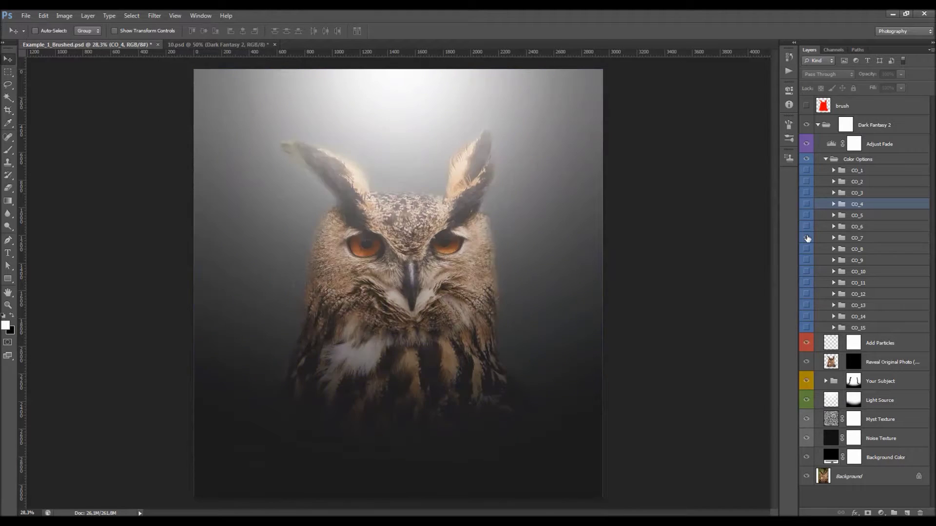
{"action": "left_click", "coordinate": [806, 227]}
{"action": "left_click", "coordinate": [806, 237]}
{"action": "left_click", "coordinate": [806, 272]}
Try the warm CO_7 tint at 76% and CO_4 at 87% opacity, then hide both
{"action": "left_click", "coordinate": [806, 237]}
{"action": "left_click", "coordinate": [862, 238]}
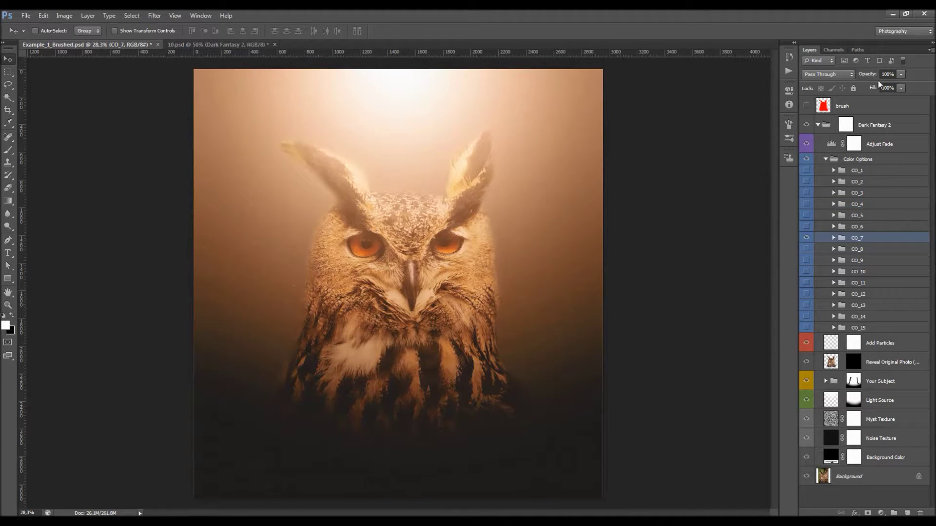
{"action": "left_click_drag", "start_coordinate": [868, 77], "coordinate": [846, 89]}
{"action": "left_click", "coordinate": [806, 204]}
{"action": "left_click", "coordinate": [861, 206]}
{"action": "left_click_drag", "start_coordinate": [863, 75], "coordinate": [845, 83]}
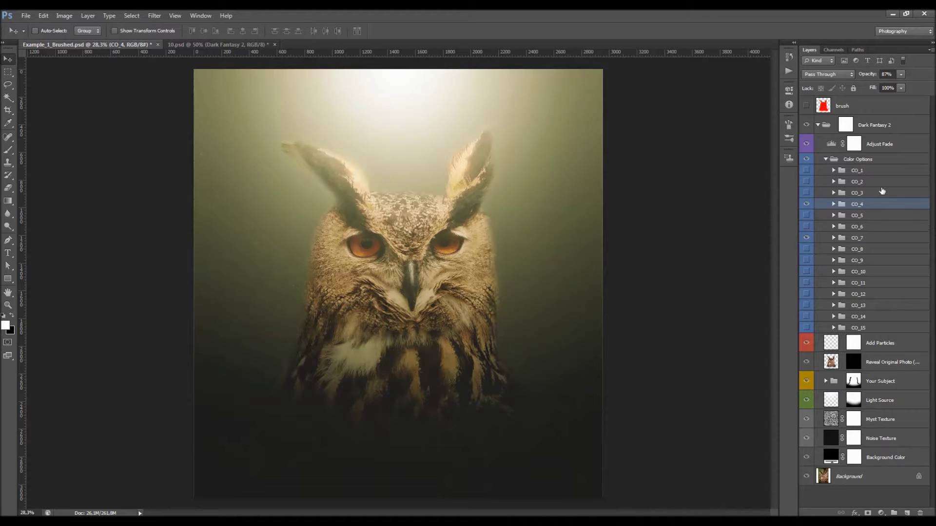
{"action": "left_click", "coordinate": [807, 203]}
{"action": "left_click", "coordinate": [806, 237]}
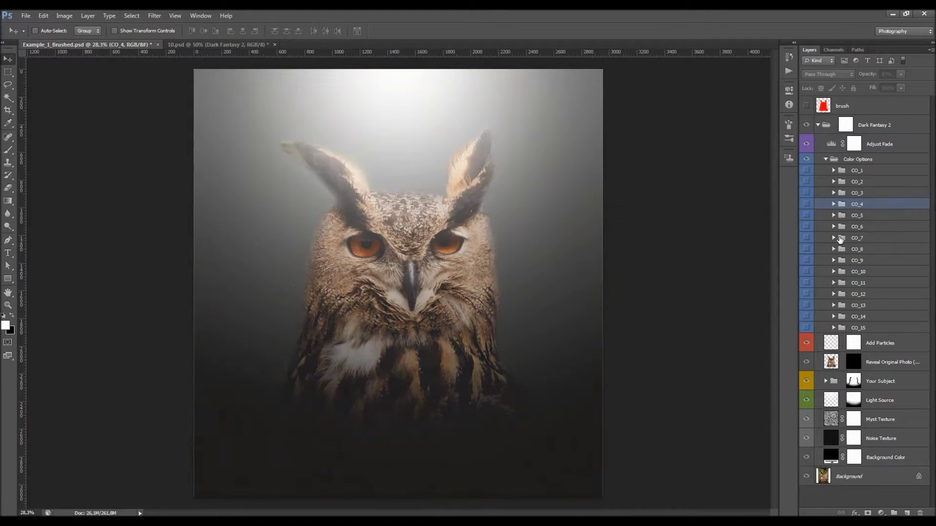
Keep CO_12 at 95% and lower CO_13's opacity to 91%
{"action": "left_click", "coordinate": [861, 294]}
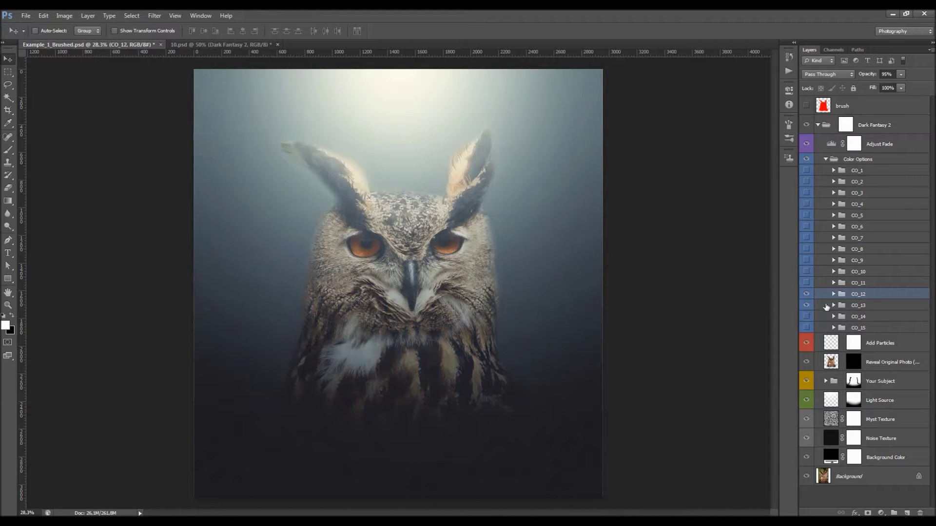
{"action": "left_click", "coordinate": [853, 304]}
{"action": "left_click_drag", "start_coordinate": [867, 74], "coordinate": [863, 76]}
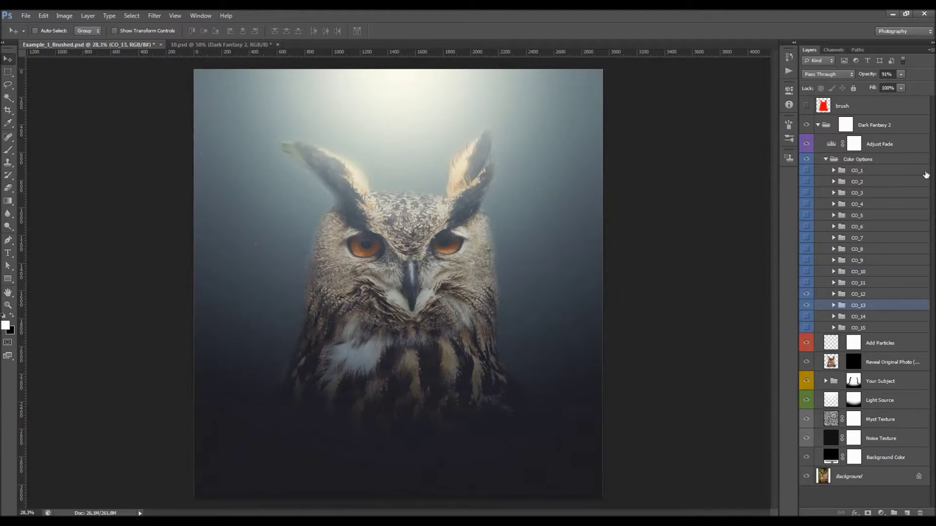
{"action": "left_click", "coordinate": [830, 160]}
{"action": "left_click", "coordinate": [880, 145]}
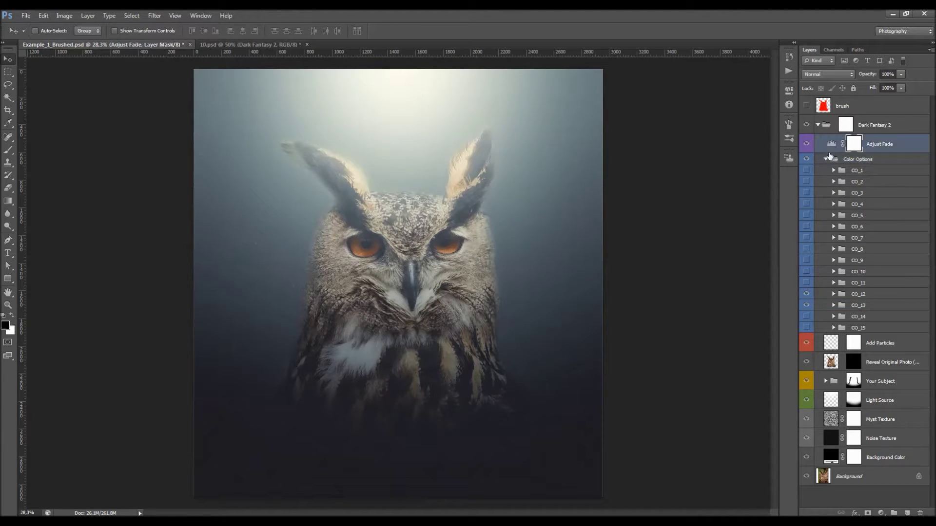
Set the Adjust Fade Levels output black to 42, comparing with the fade hidden and shown
{"action": "left_click", "coordinate": [825, 160]}
{"action": "scroll", "coordinate": [505, 210], "scroll_direction": "down", "scroll_amount": 1}
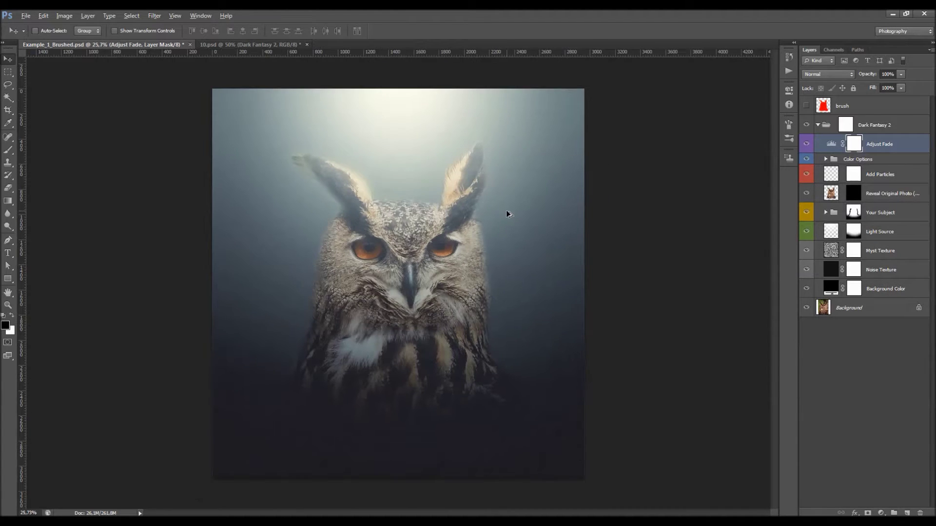
{"action": "double_click", "coordinate": [831, 145]}
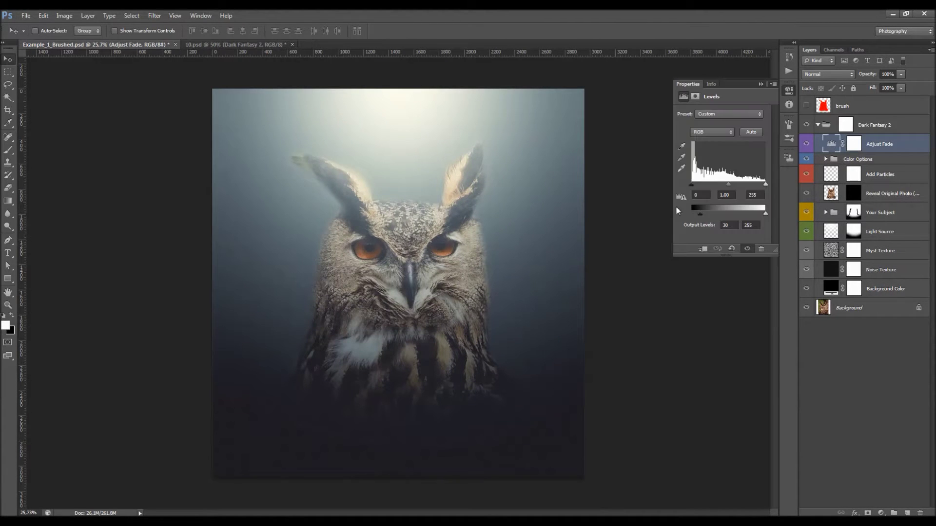
{"action": "mouse_move", "coordinate": [700, 217]}
{"action": "left_mouse_down"}
{"action": "mouse_move", "coordinate": [687, 216]}
{"action": "mouse_move", "coordinate": [714, 216]}
{"action": "mouse_move", "coordinate": [705, 218]}
{"action": "left_mouse_up"}
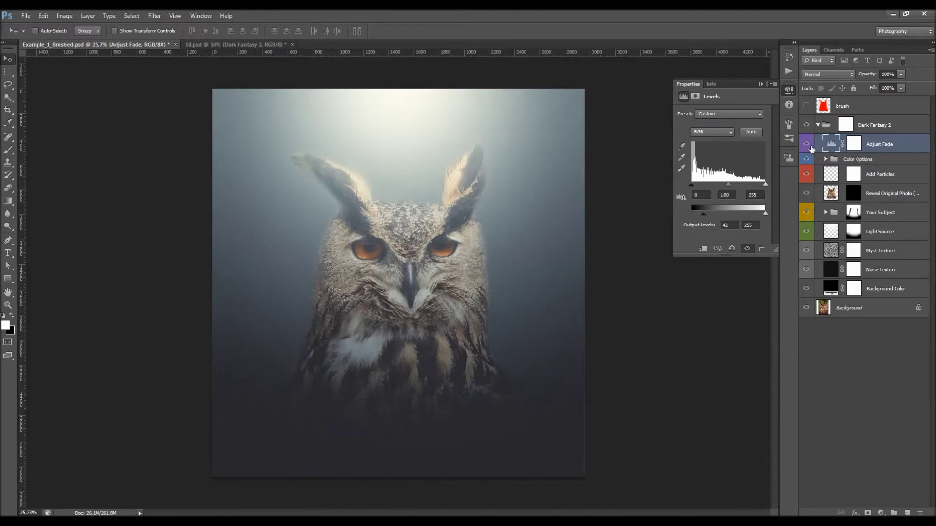
{"action": "left_click", "coordinate": [807, 145]}
{"action": "left_click", "coordinate": [807, 144]}
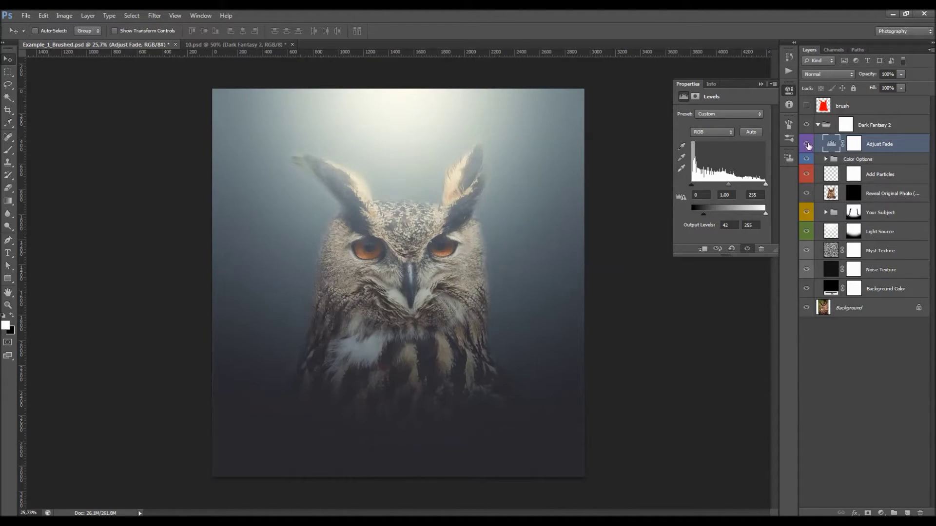
{"action": "left_click", "coordinate": [760, 84]}
{"action": "left_click", "coordinate": [829, 123]}
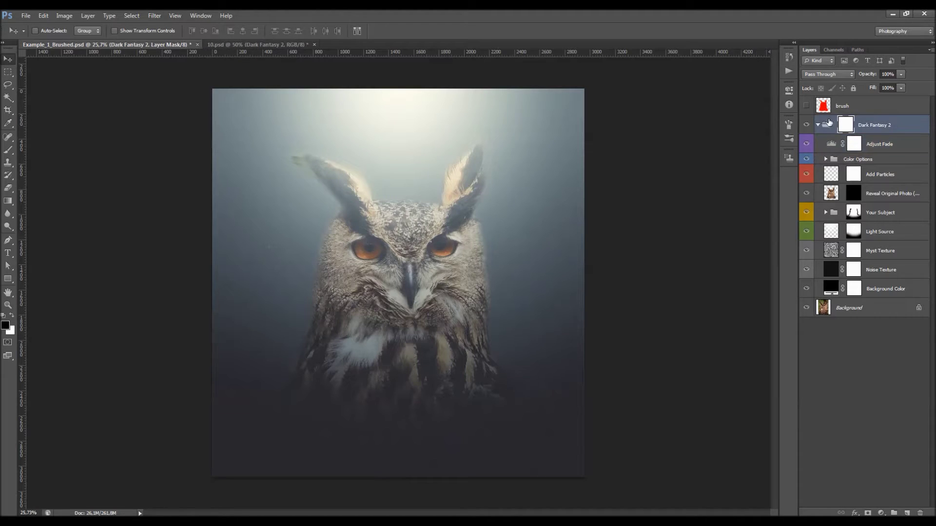
Place a hidden Background copy above the collapsed Dark Fantasy 2 group, then switch to 10.psd
{"action": "left_click", "coordinate": [820, 125]}
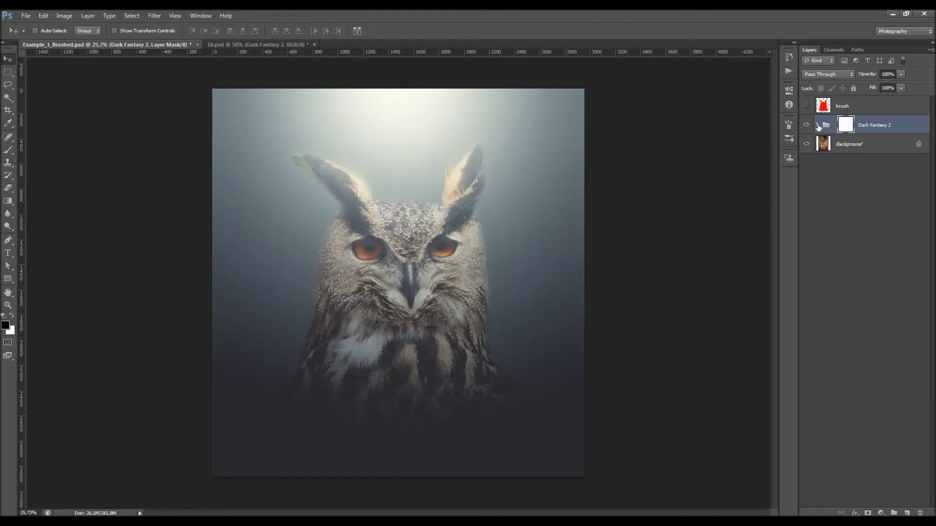
{"action": "mouse_move", "coordinate": [851, 145]}
{"action": "left_mouse_down"}
{"action": "mouse_move", "coordinate": [848, 123]}
{"action": "mouse_move", "coordinate": [823, 125]}
{"action": "left_mouse_up"}
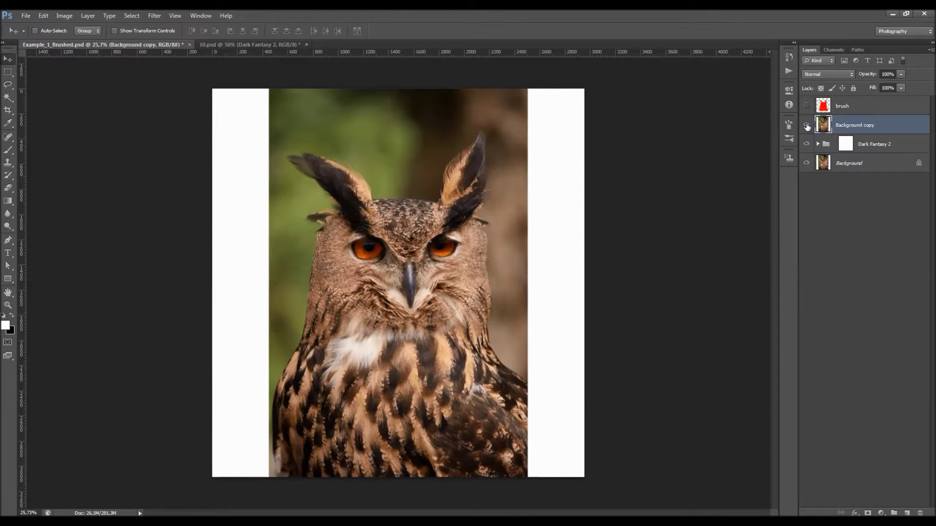
{"action": "left_click", "coordinate": [807, 125]}
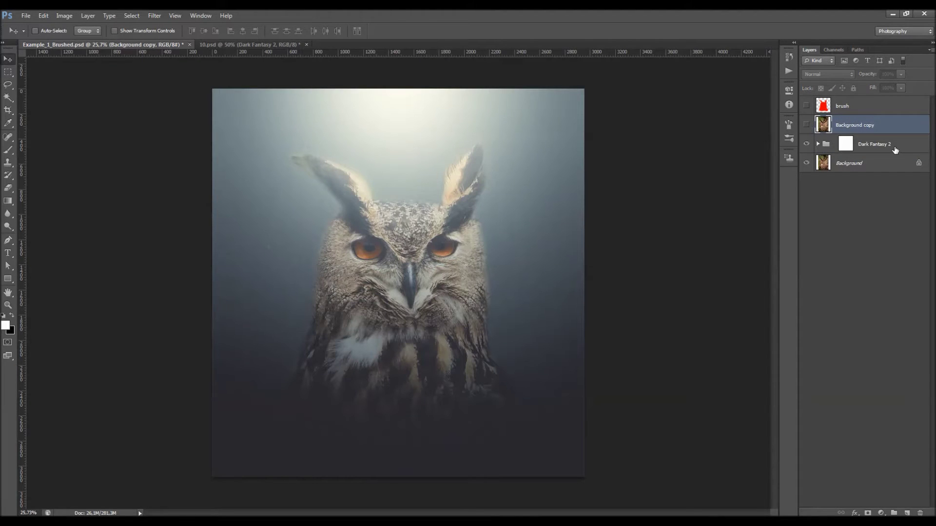
{"action": "left_click", "coordinate": [221, 44]}
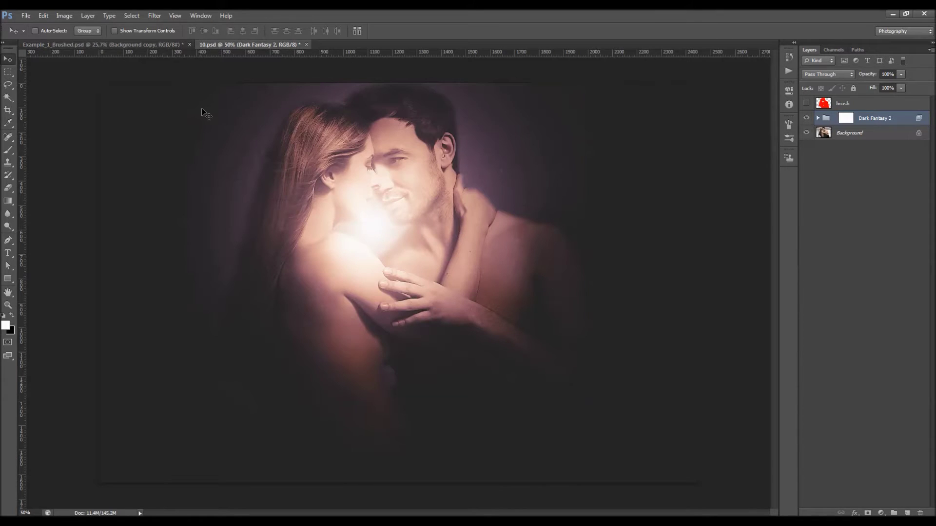
Open the Gradient Overlay effect of Main Photo inside Dark Fantasy 2 > Your Subject
{"action": "left_click", "coordinate": [818, 118]}
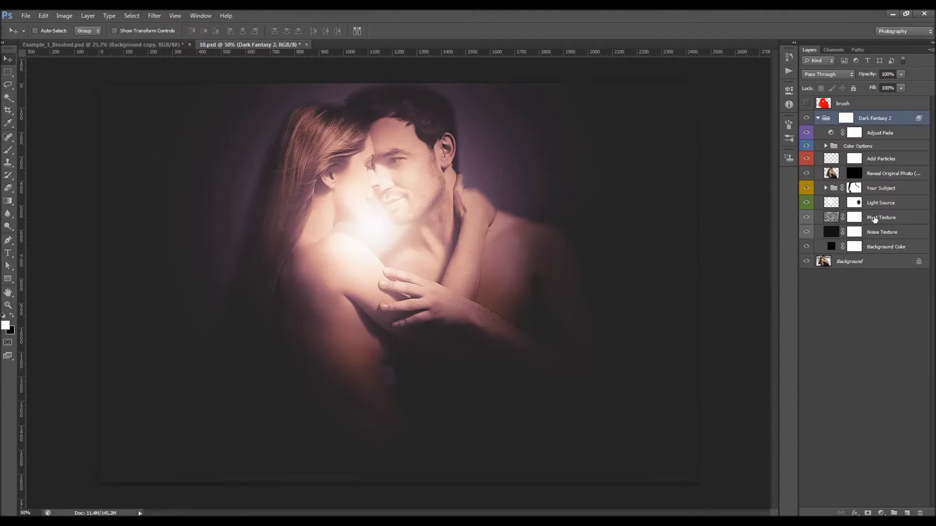
{"action": "left_click", "coordinate": [826, 187]}
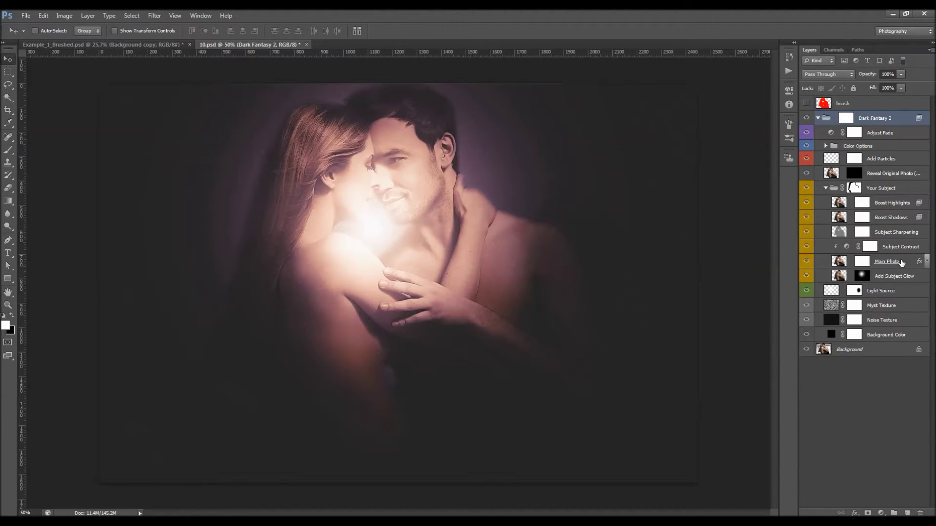
{"action": "left_click", "coordinate": [925, 262]}
{"action": "double_click", "coordinate": [890, 283]}
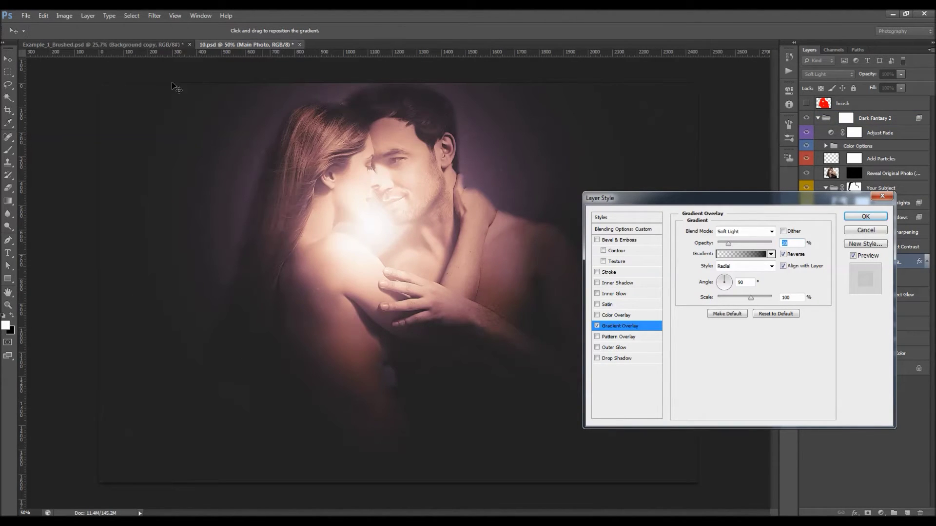
Try a Linear gradient style, then set it back to Radial
{"action": "left_click", "coordinate": [754, 271]}
{"action": "left_click", "coordinate": [755, 270]}
{"action": "left_click", "coordinate": [735, 274]}
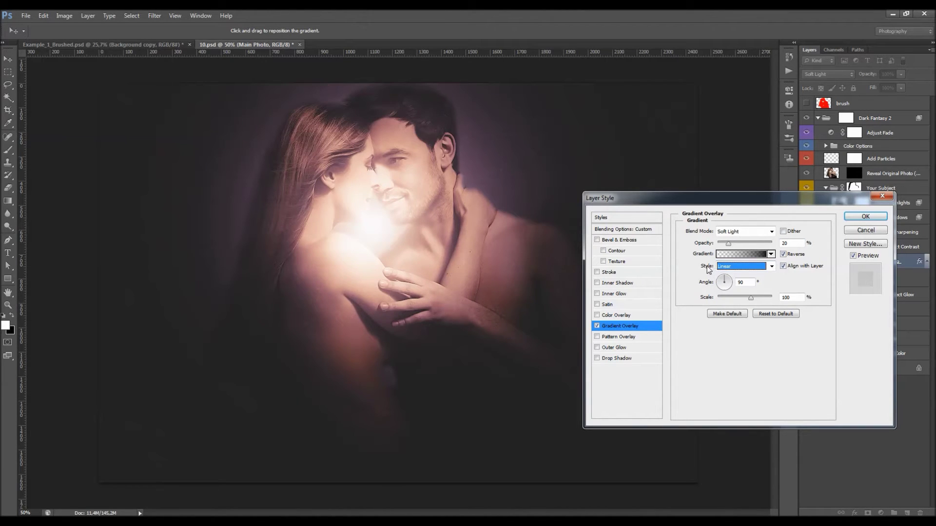
{"action": "left_click", "coordinate": [733, 267]}
{"action": "left_click", "coordinate": [726, 284]}
{"action": "left_click", "coordinate": [783, 284]}
{"action": "left_click", "coordinate": [749, 283]}
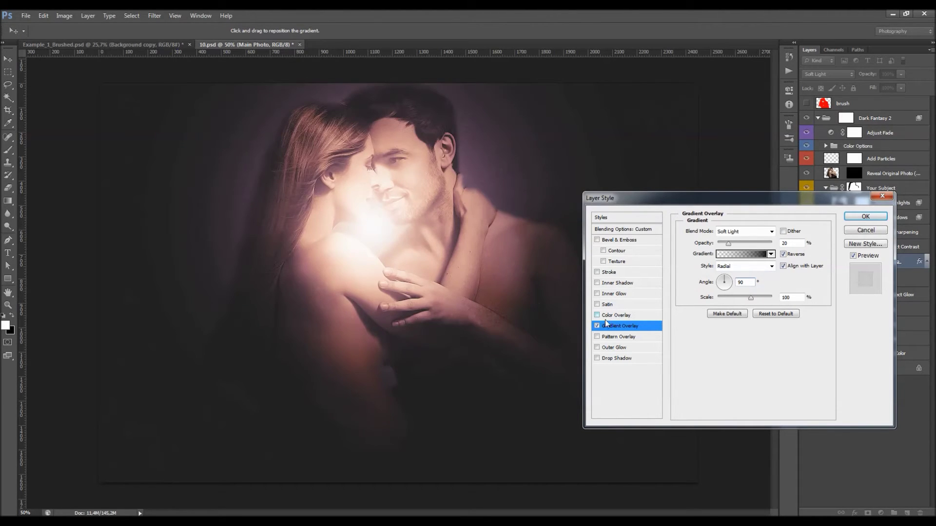
{"action": "key", "text": "space"}
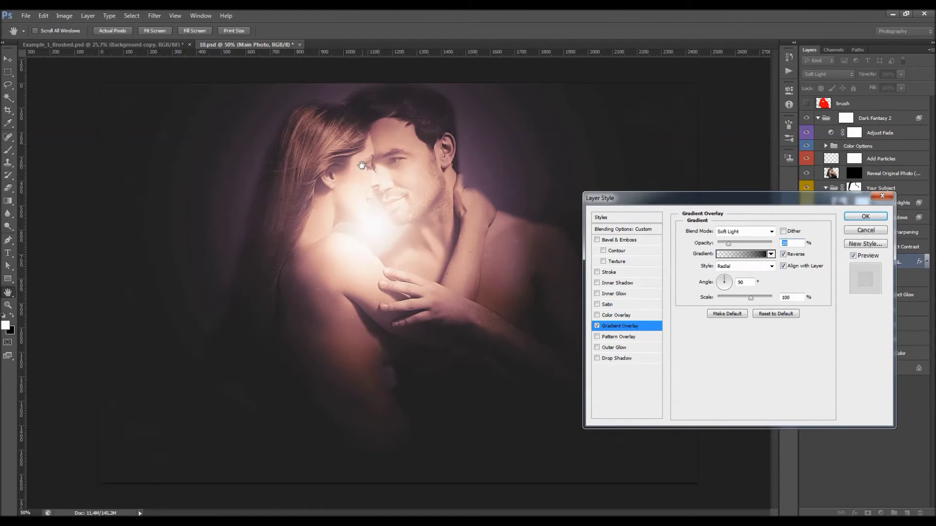